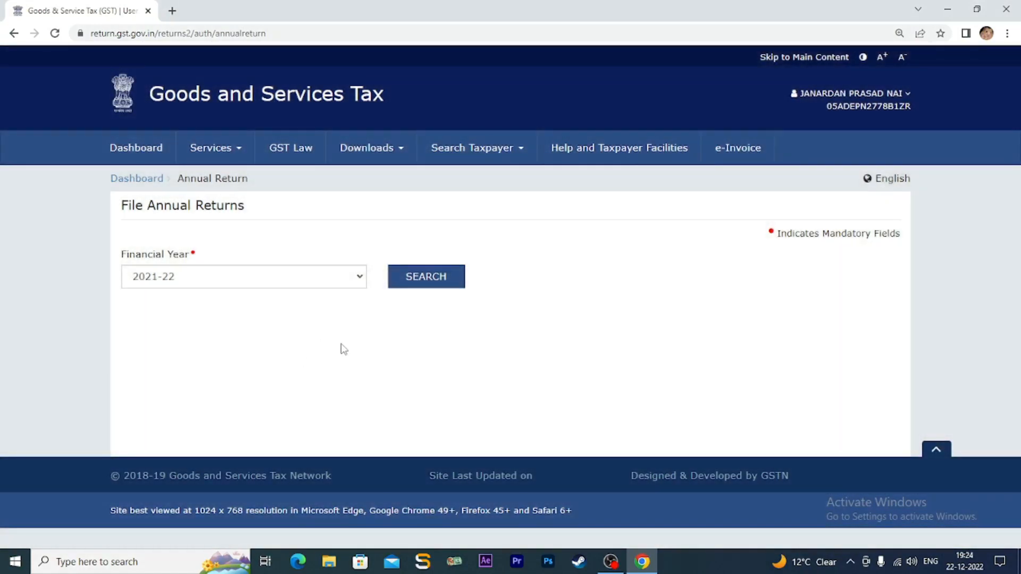
- Search returns for FY 2021-22 and start preparing GSTR-9 online
click(360, 282)
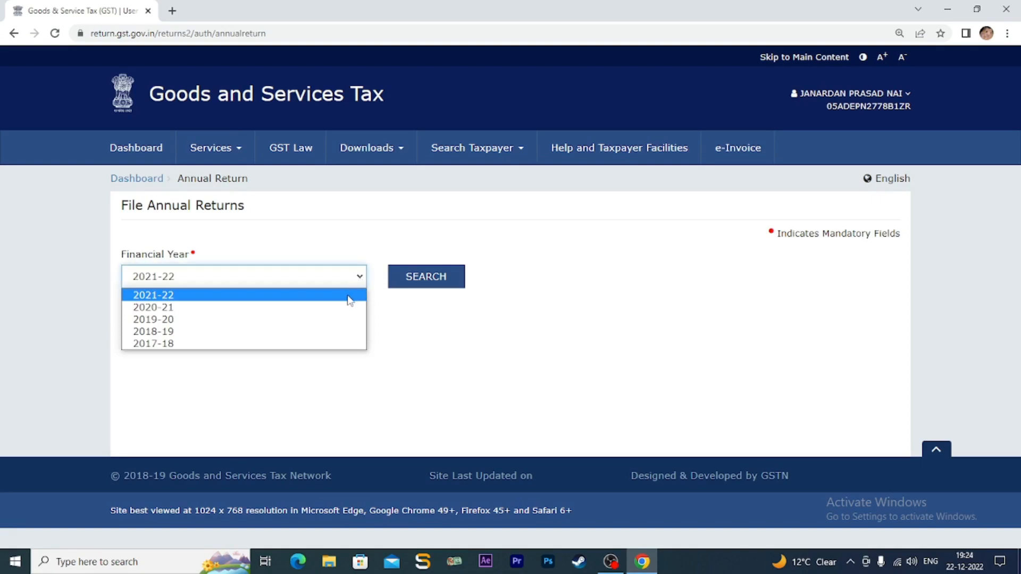
click(349, 296)
click(431, 284)
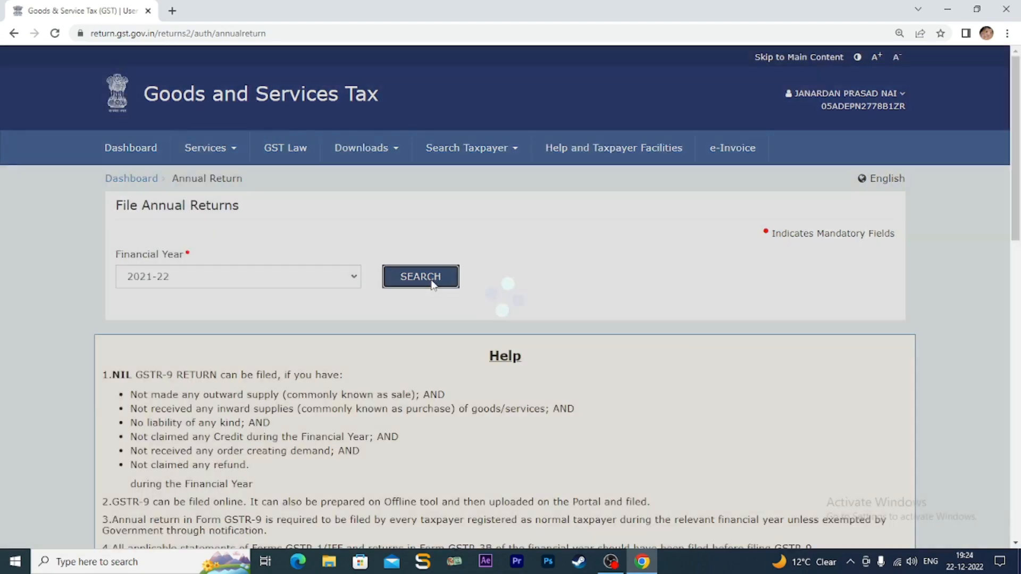
scroll(468, 336, down, 3)
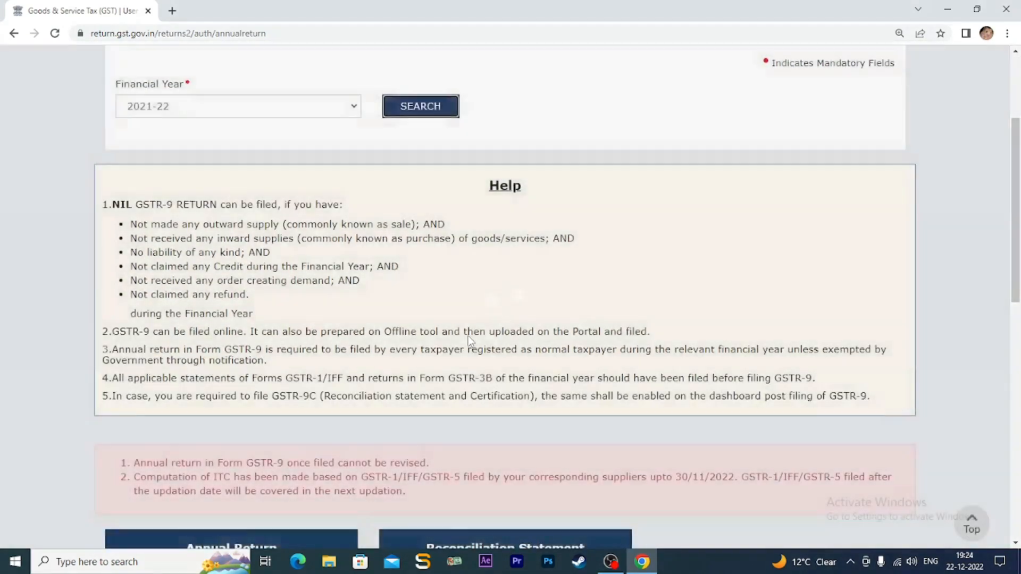
scroll(467, 336, down, 5)
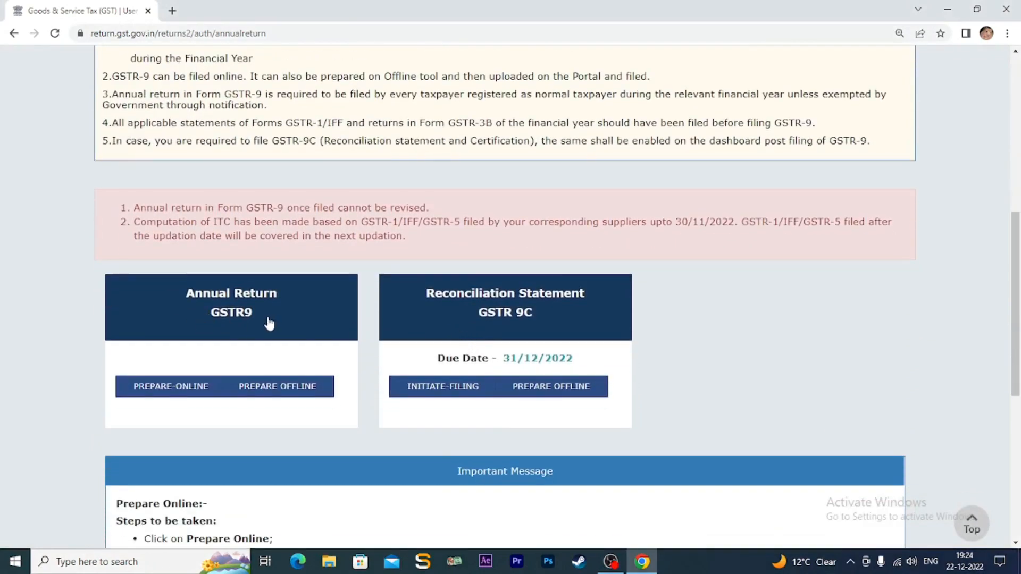
click(234, 307)
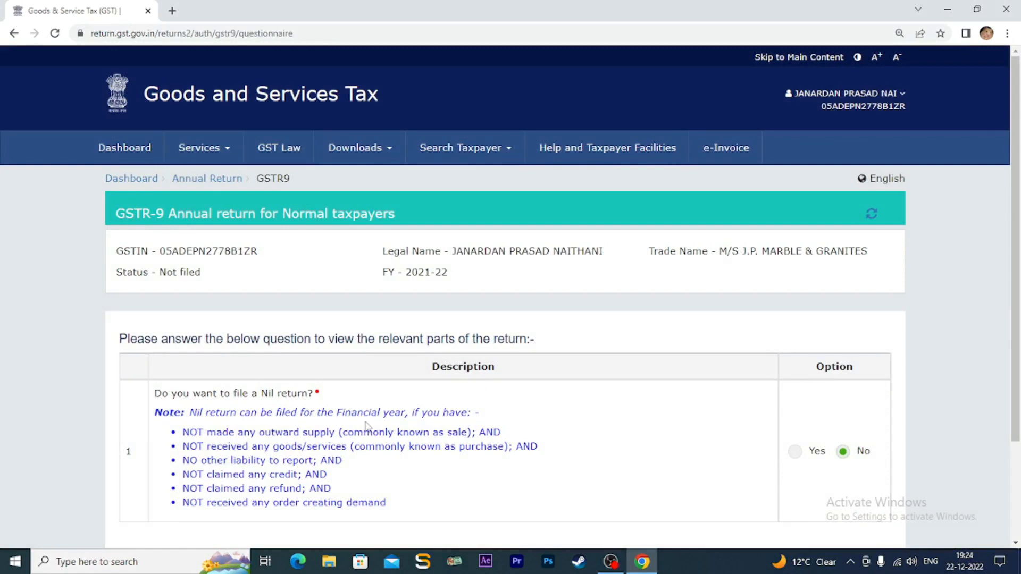
- Review the GSTR-9 questionnaire and continue with the Nil return answered No
key(ctrl+minus)
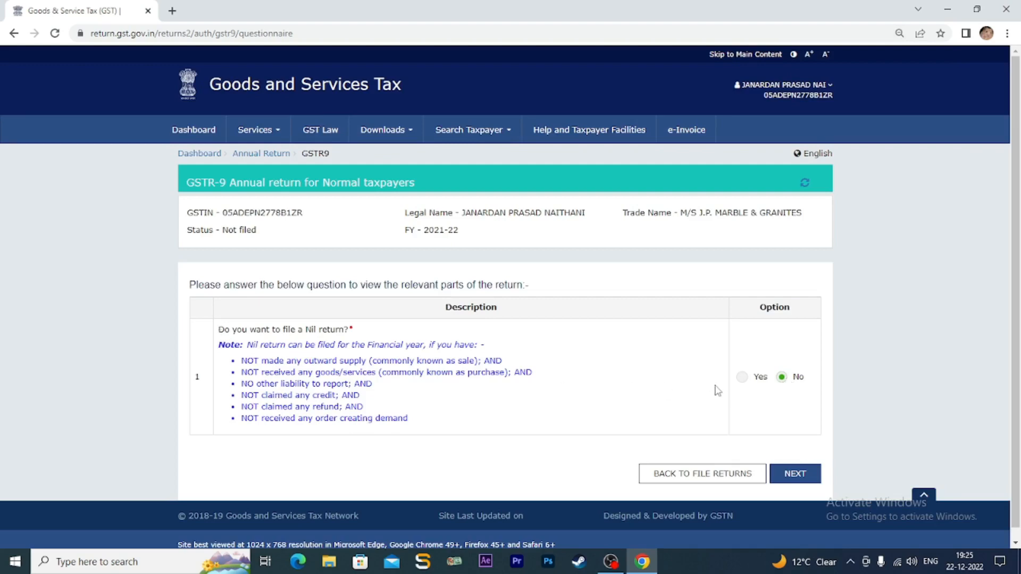
key(ctrl+minus)
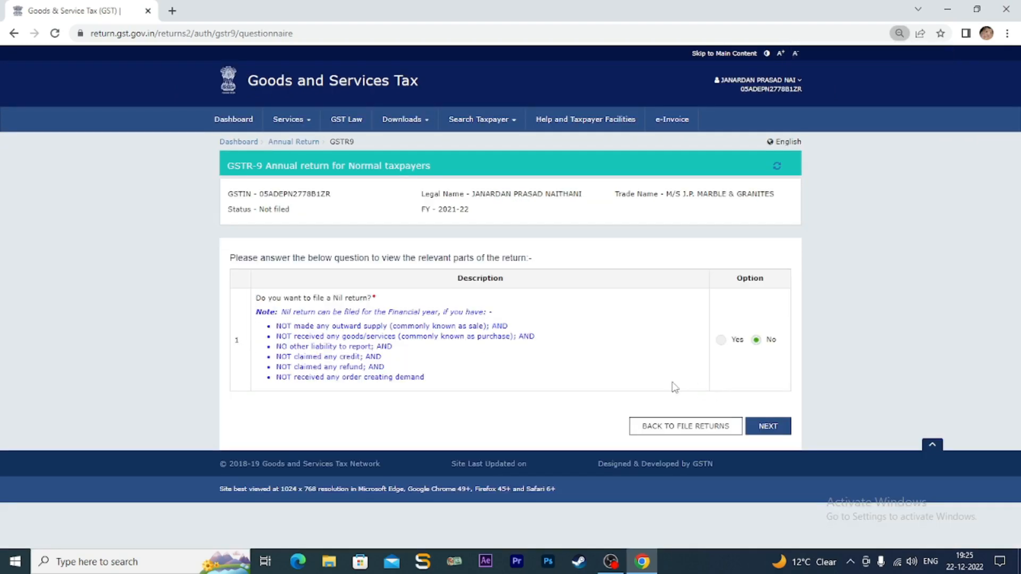
key(ctrl+0)
scroll(819, 428, down, 1)
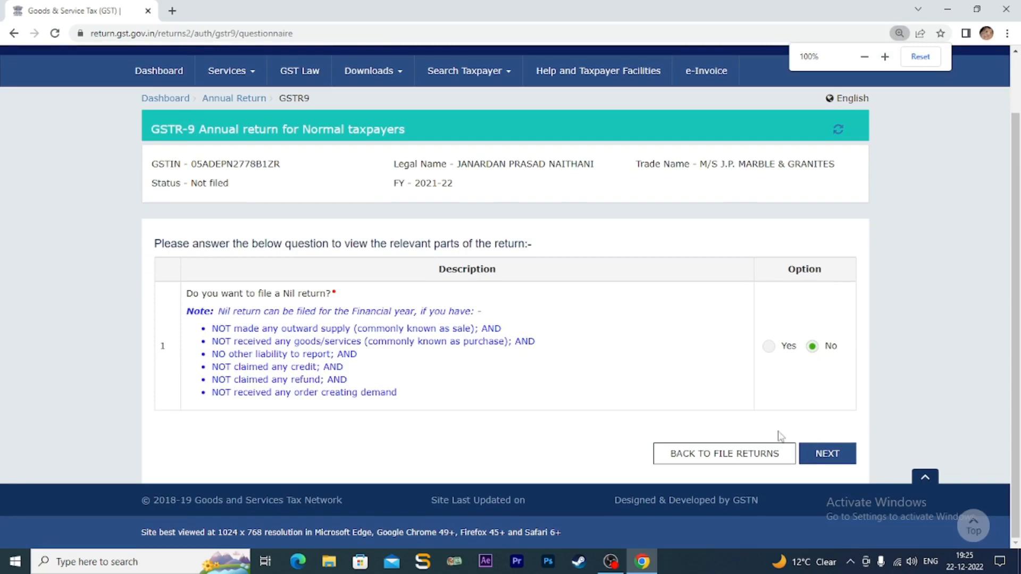
click(826, 454)
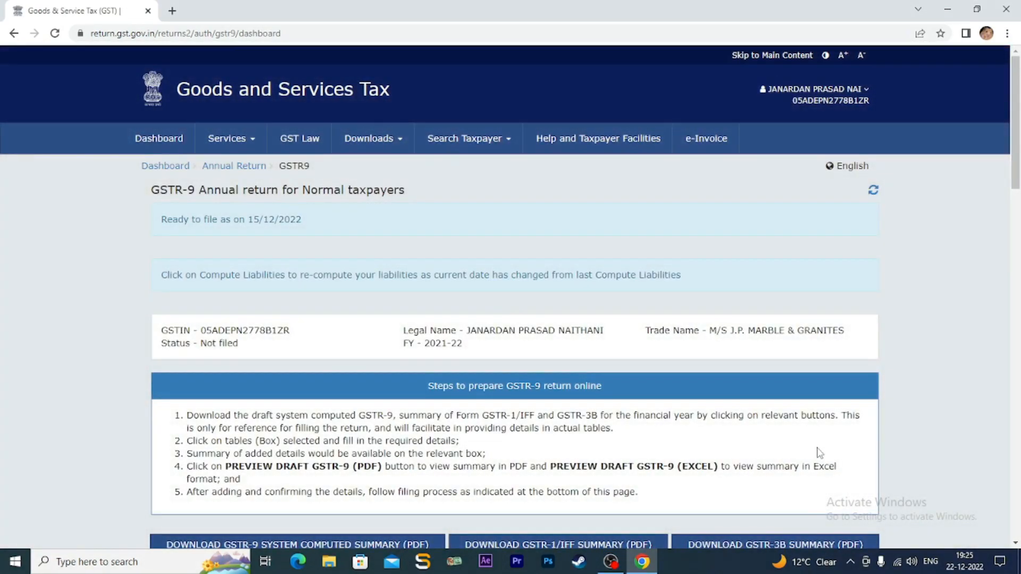
- Download the GSTR-1/IFF summary PDF and the GSTR-3B summary PDF from the dashboard
scroll(675, 420, down, 4)
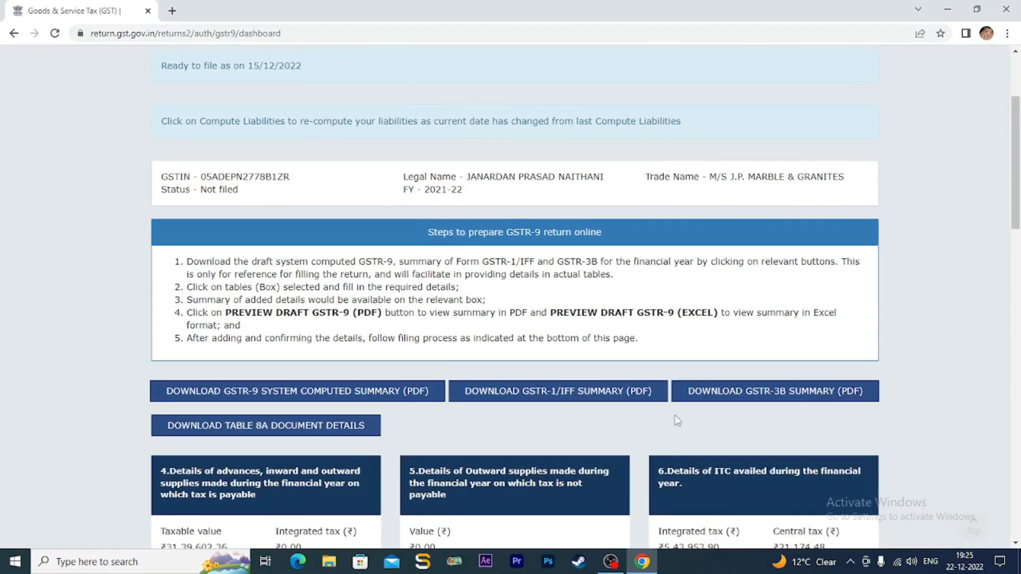
scroll(676, 423, down, 1)
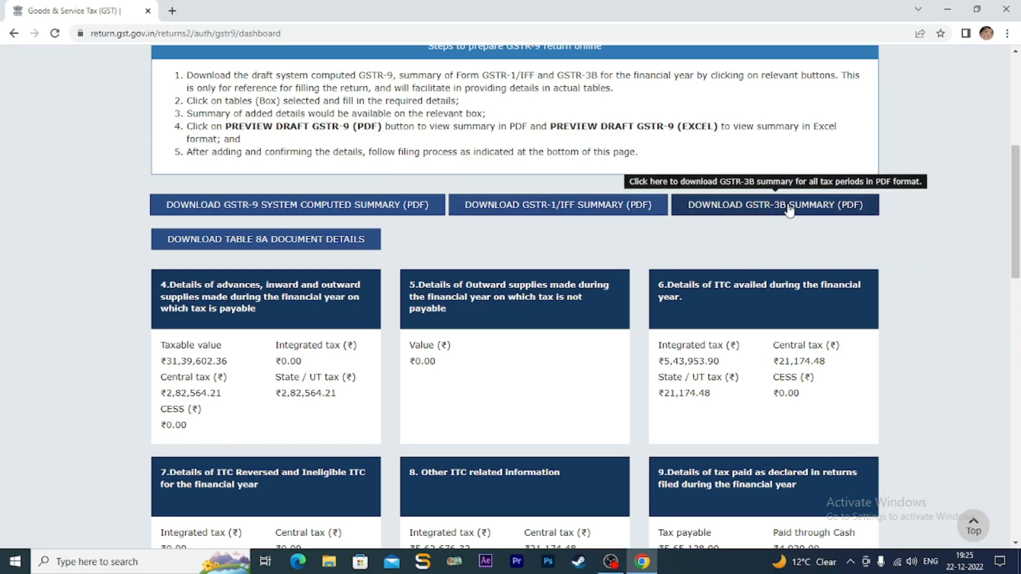
click(590, 211)
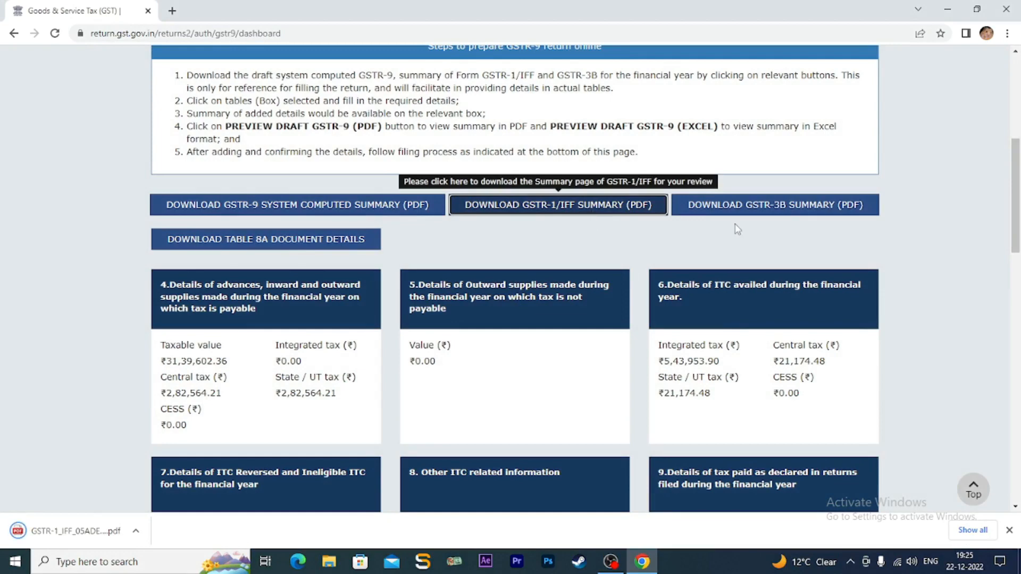
click(781, 212)
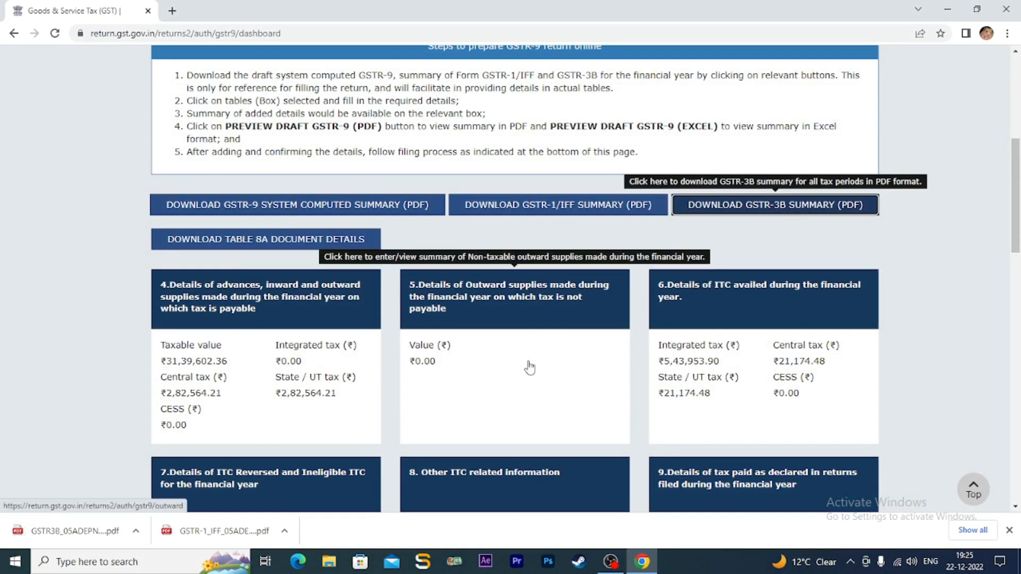
scroll(529, 366, down, 2)
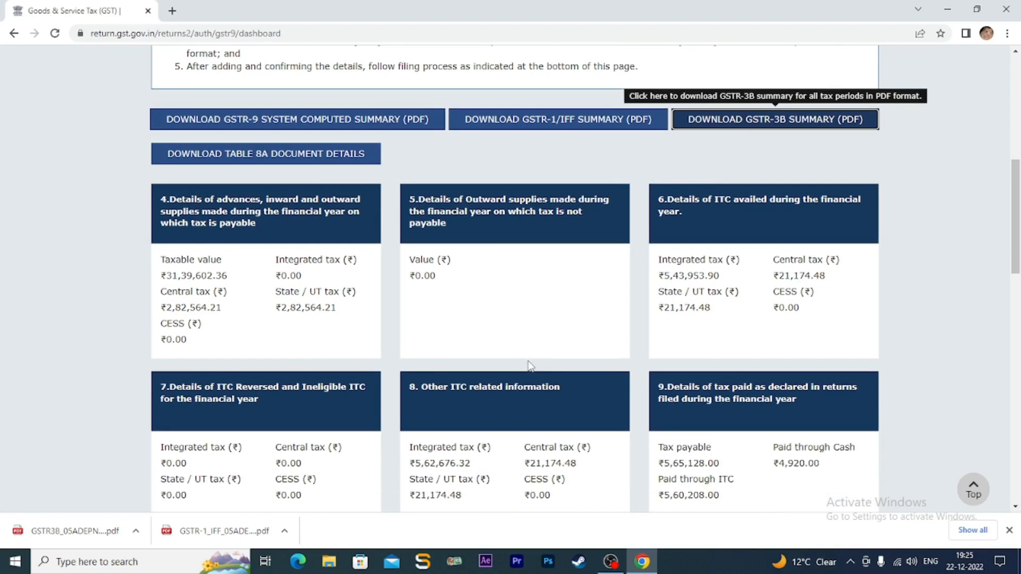
ctrl+scroll(530, 366, up, 2)
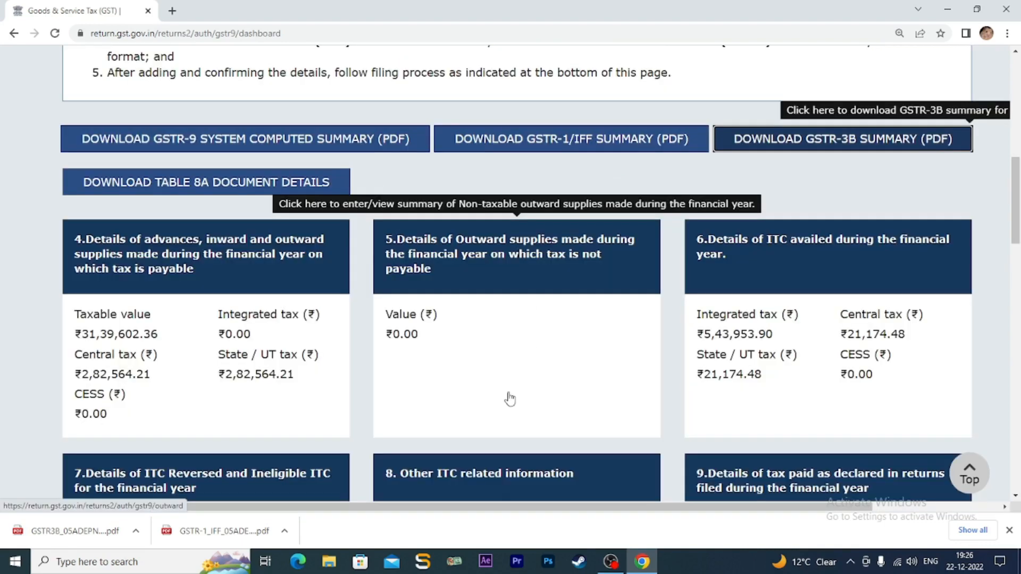
- Review Table 4 (B2C ₹24,78,804.09), then open the downloaded GSTR-1/IFF summary PDF
click(211, 265)
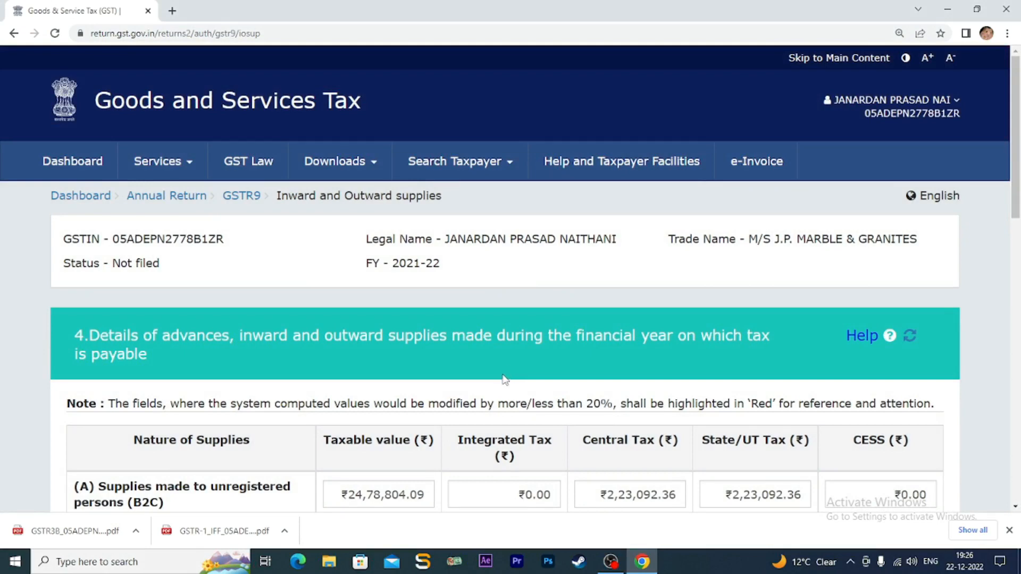
scroll(503, 379, down, 3)
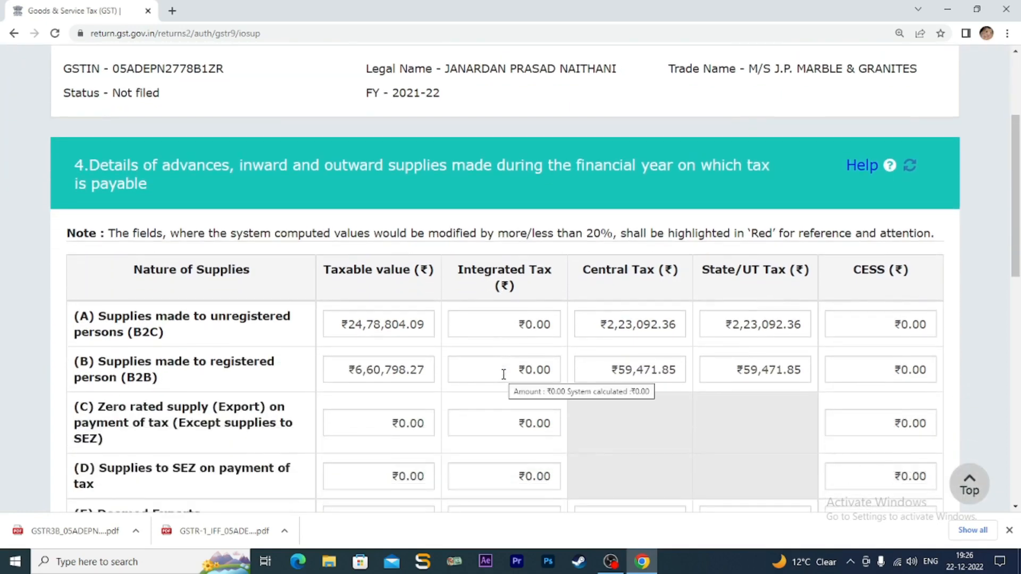
scroll(503, 374, down, 1)
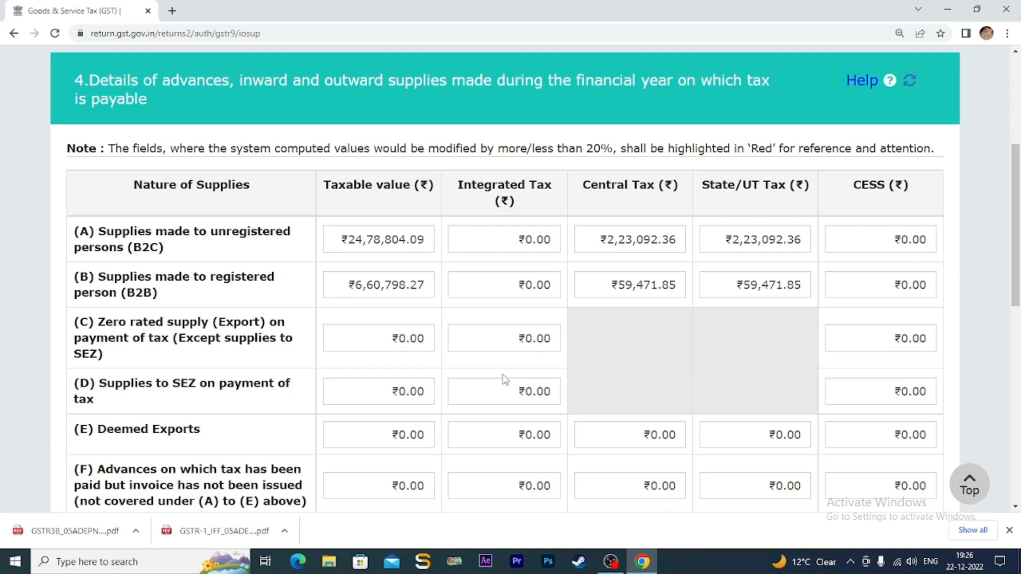
click(213, 539)
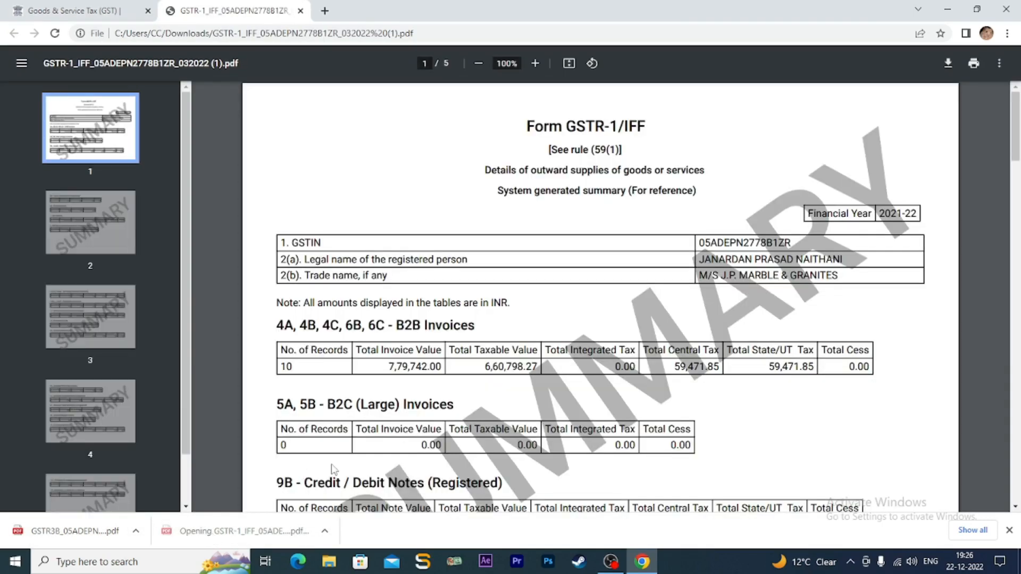
- Check page 2 of the GSTR-1/IFF PDF, then return to the Table 4 form
scroll(332, 470, down, 10)
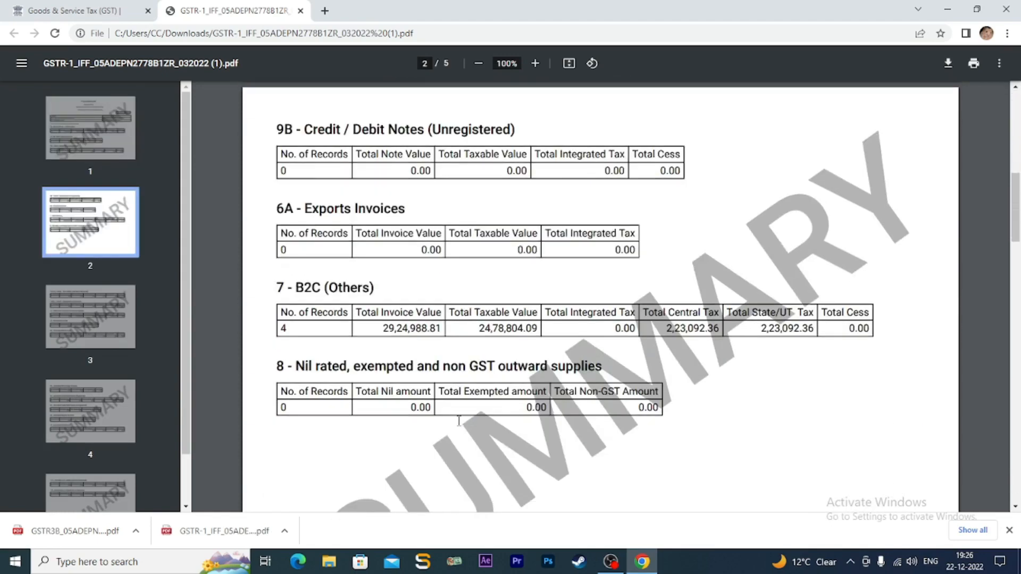
click(108, 13)
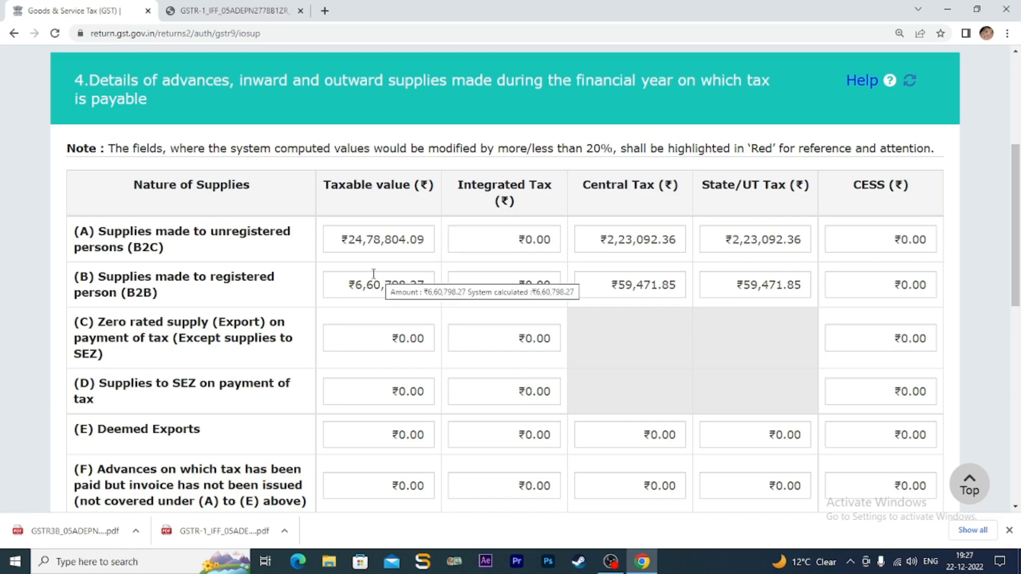
- Verify the B2C value, save Table 4 (₹31,39,602.36 taxable), and return to the dashboard
drag(348, 240, 425, 240)
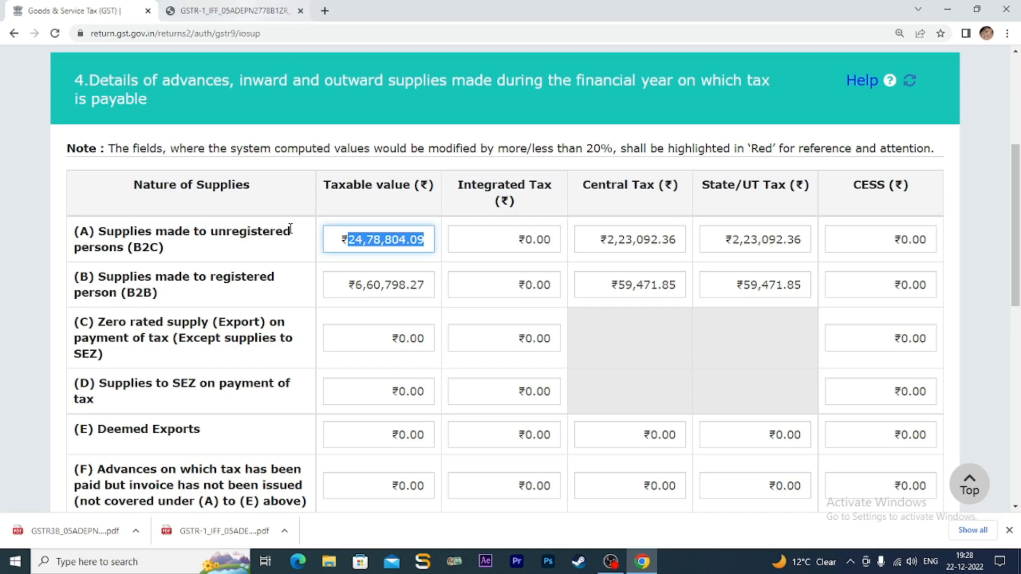
mouse_move(413, 291)
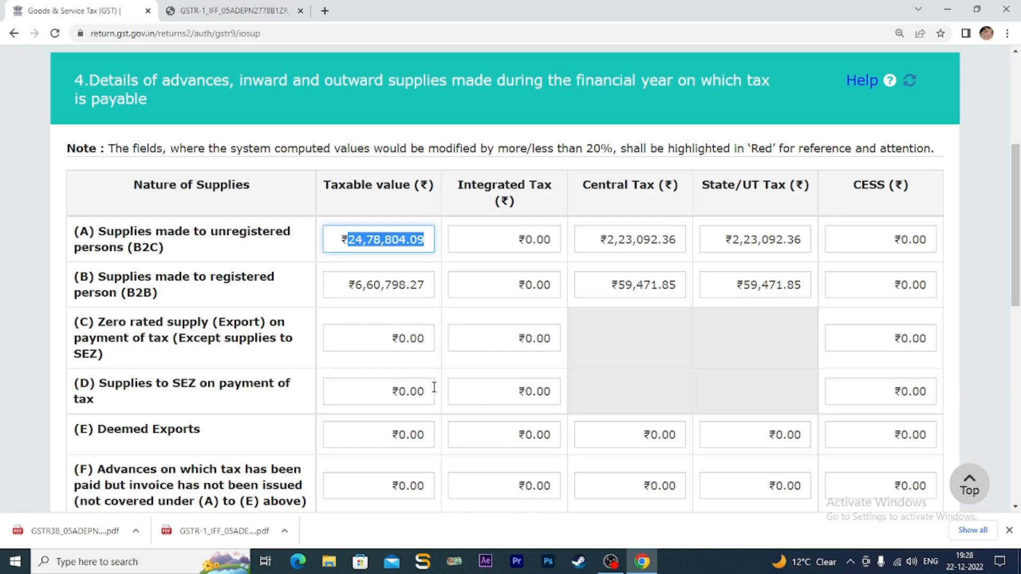
scroll(433, 388, down, 2)
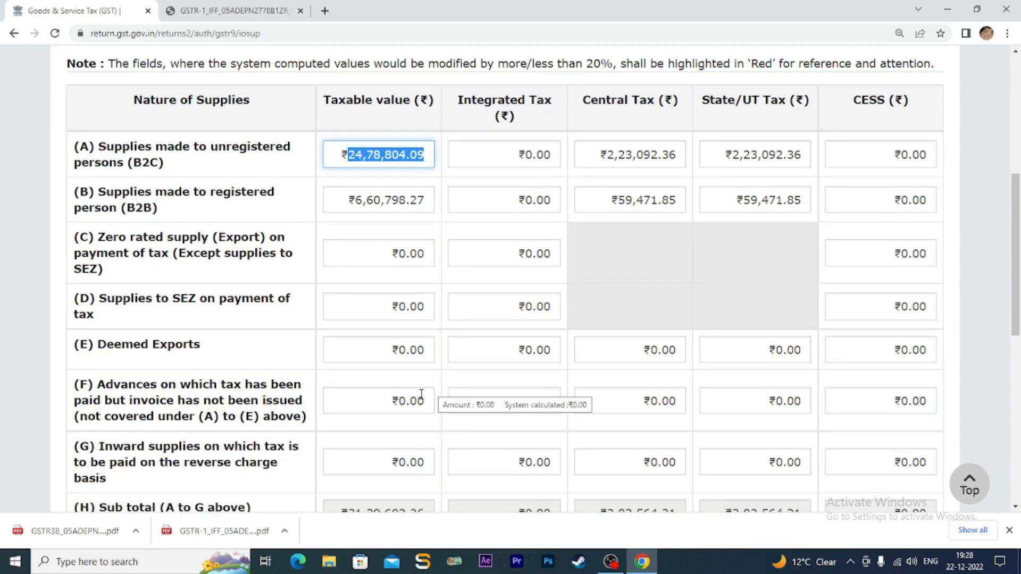
scroll(413, 405, down, 6)
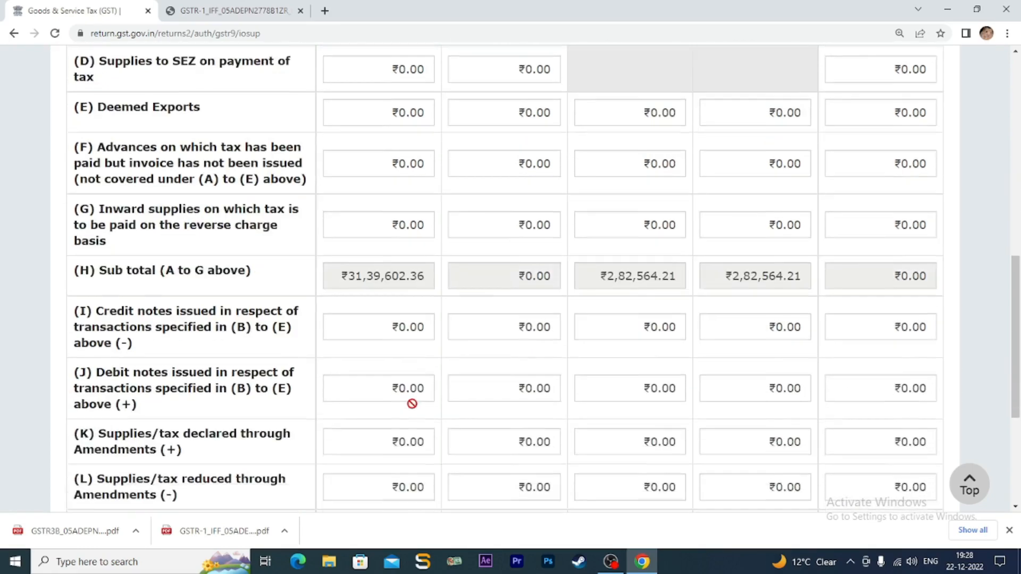
scroll(417, 366, down, 2)
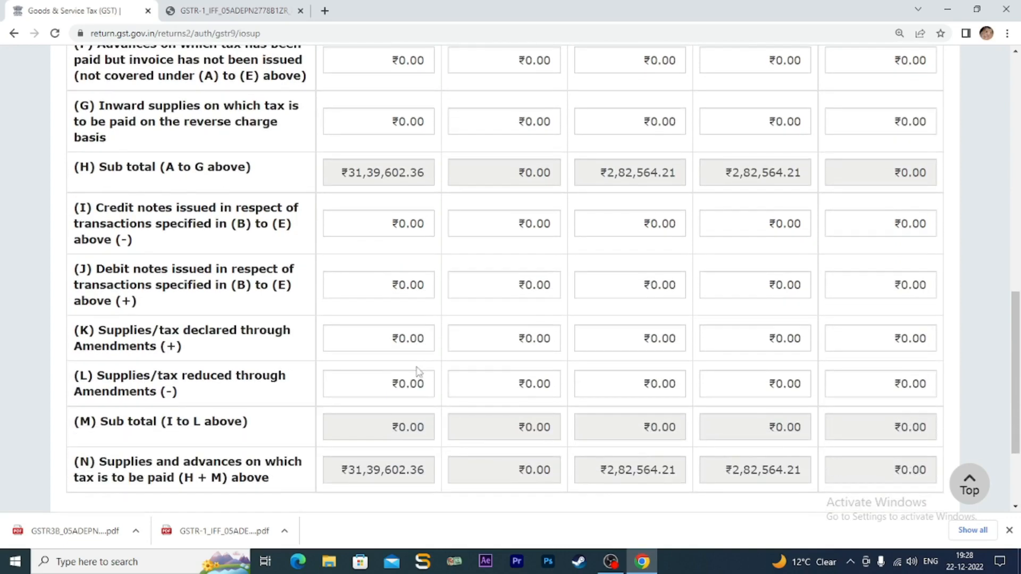
scroll(417, 371, down, 3)
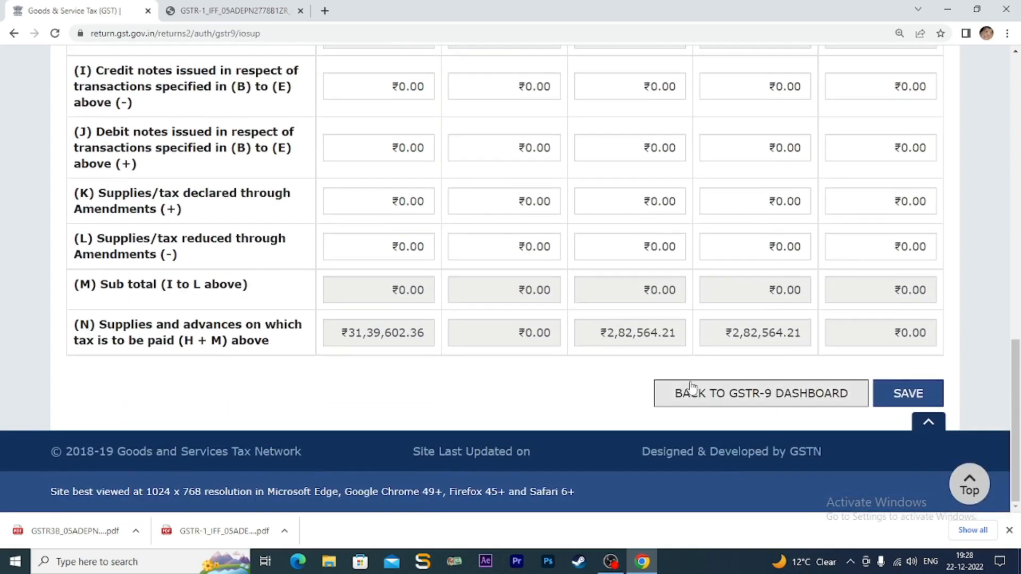
click(908, 396)
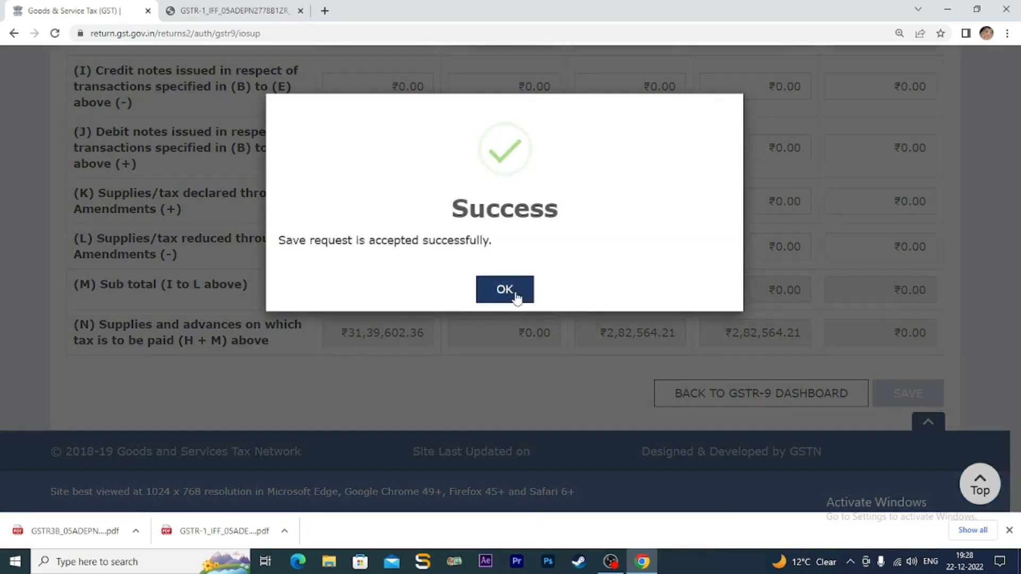
click(510, 294)
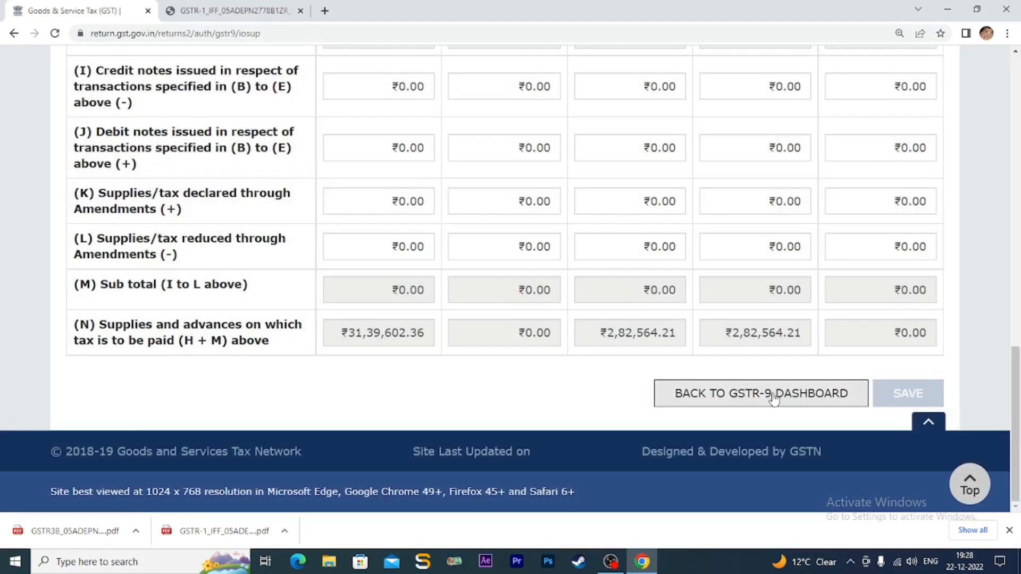
click(773, 396)
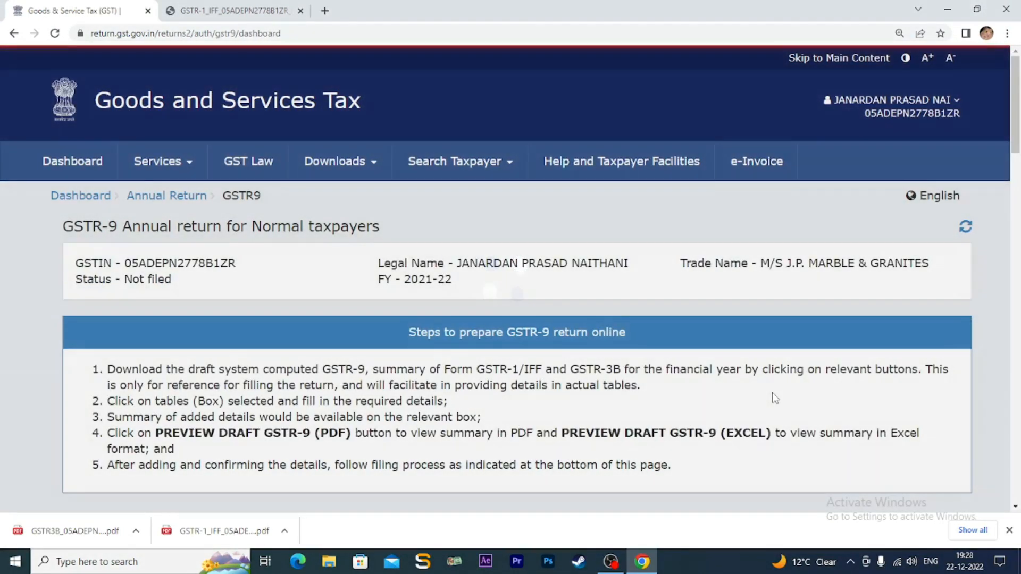
- Open Table 5 and review its non-taxable outward supplies, all ₹0.00
scroll(670, 397, down, 4)
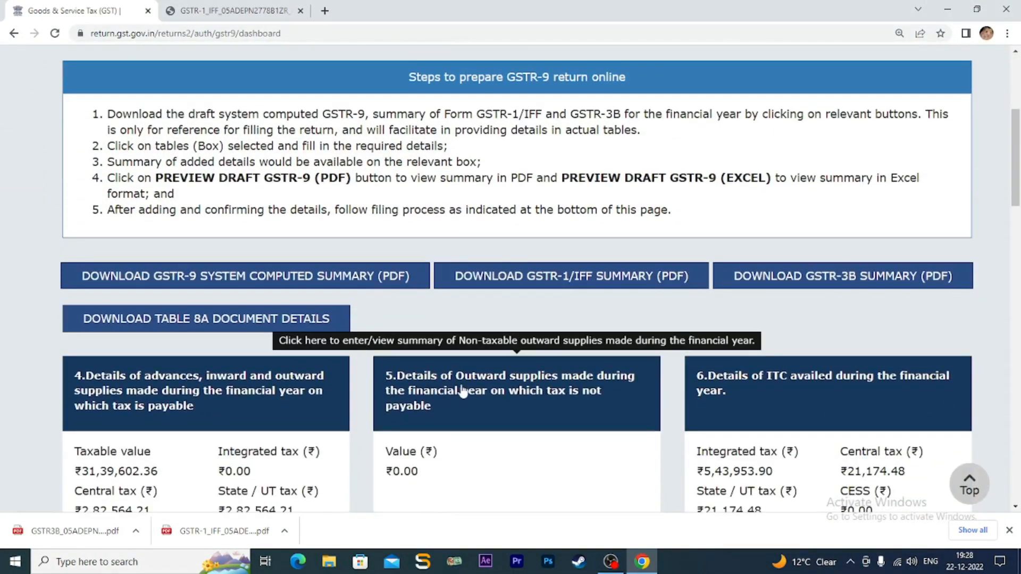
click(465, 392)
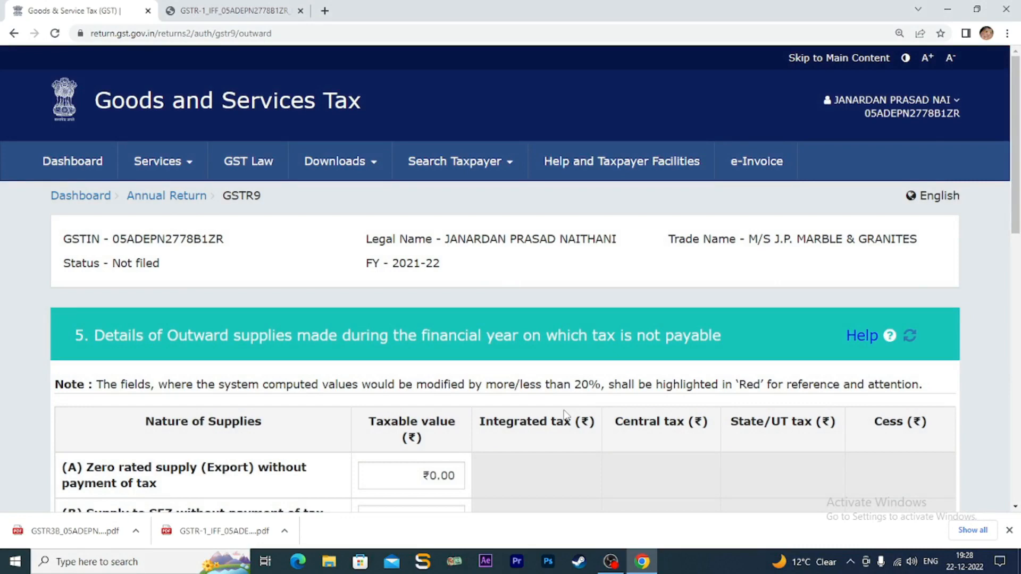
scroll(565, 415, down, 3)
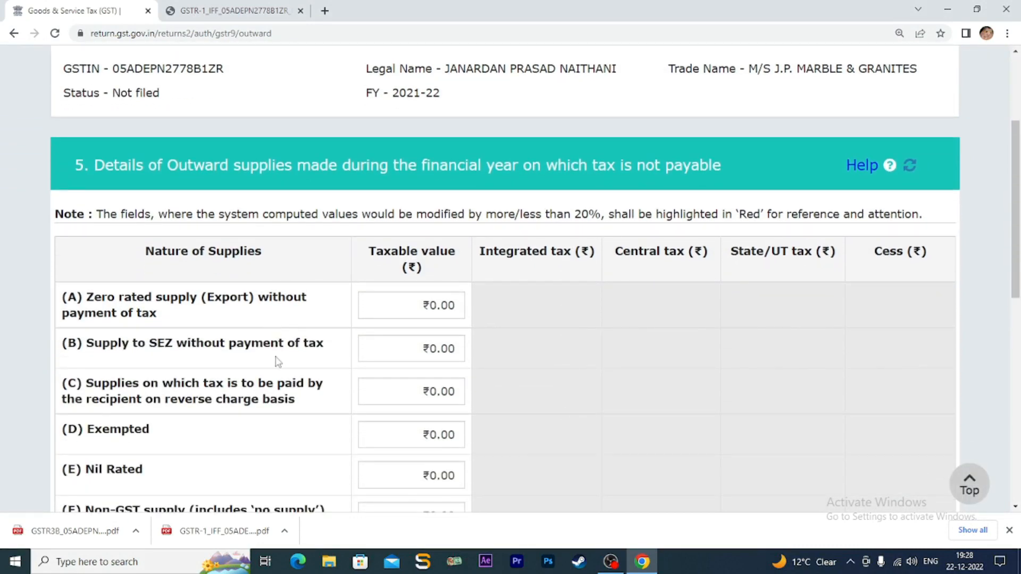
scroll(550, 370, down, 2)
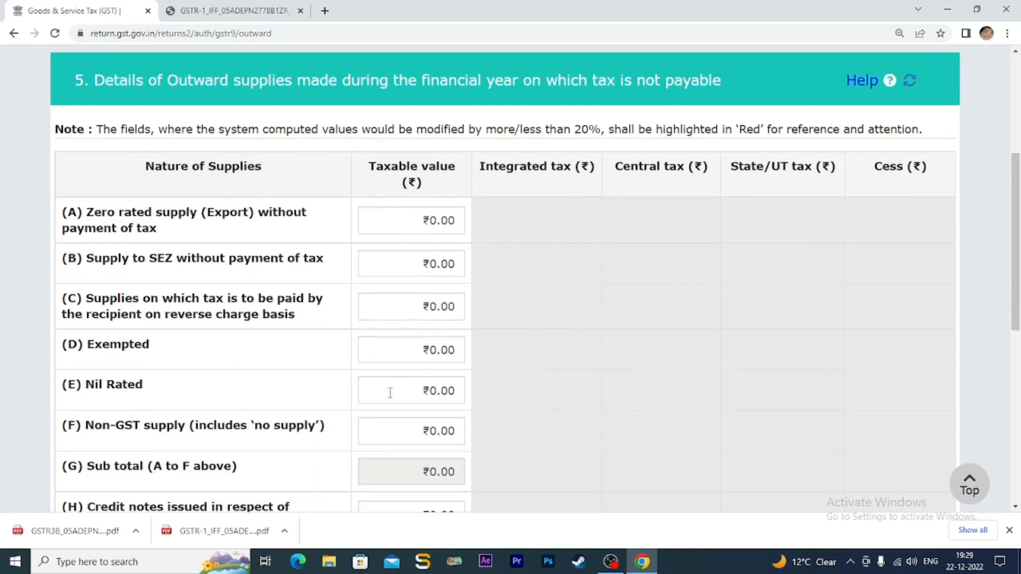
scroll(557, 396, down, 5)
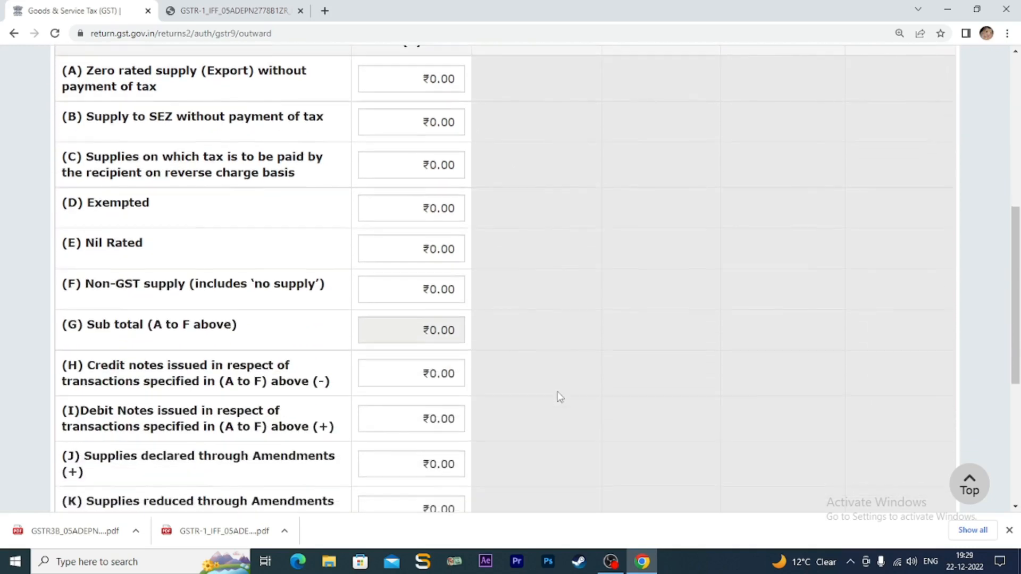
scroll(560, 396, down, 2)
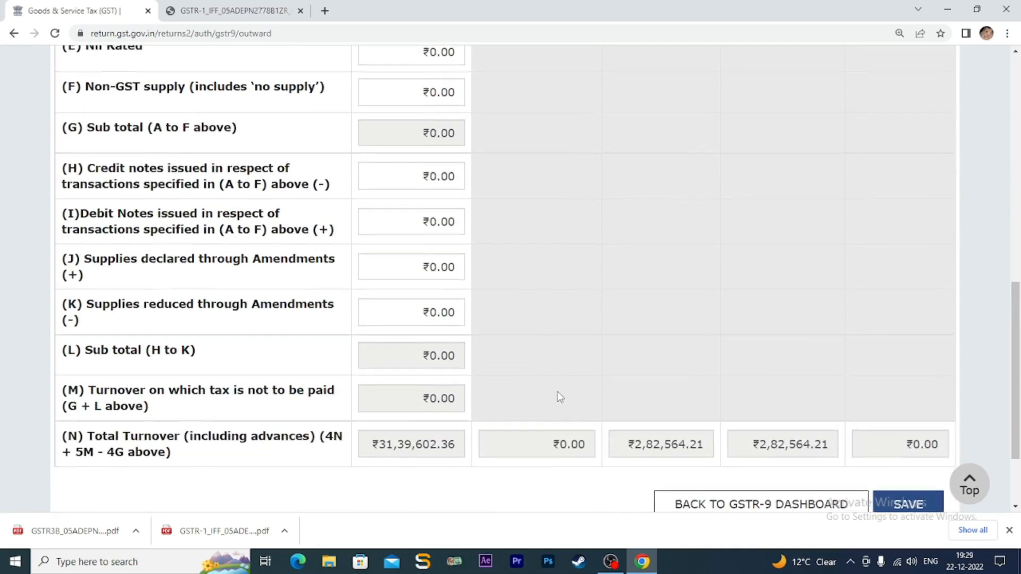
scroll(558, 396, up, 6)
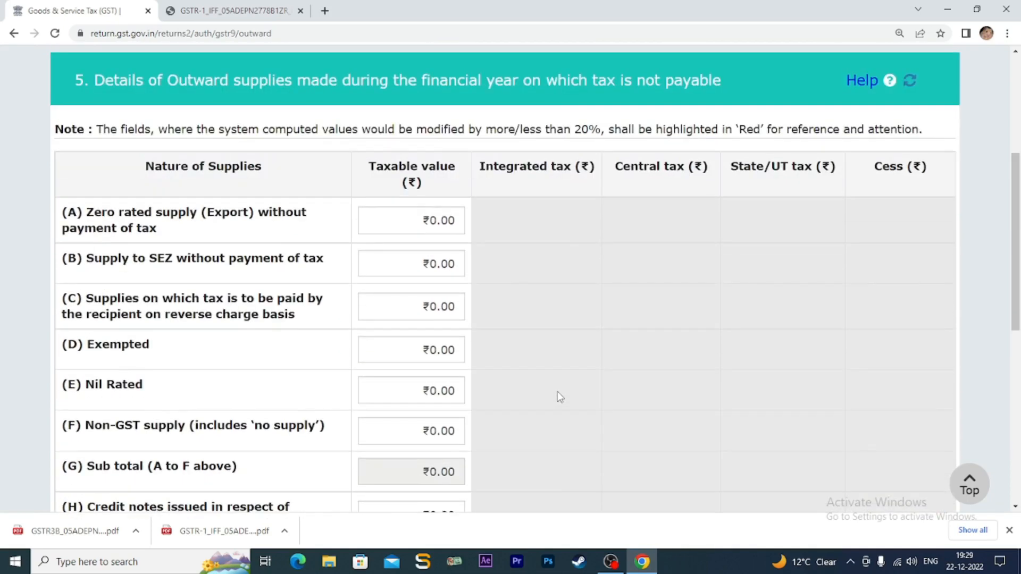
scroll(560, 396, down, 3)
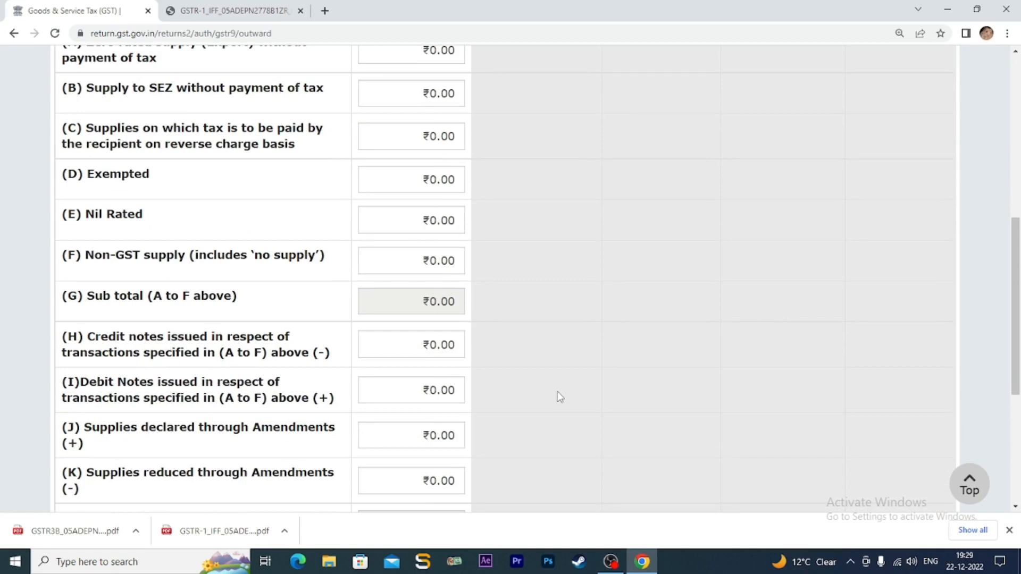
scroll(560, 397, down, 3)
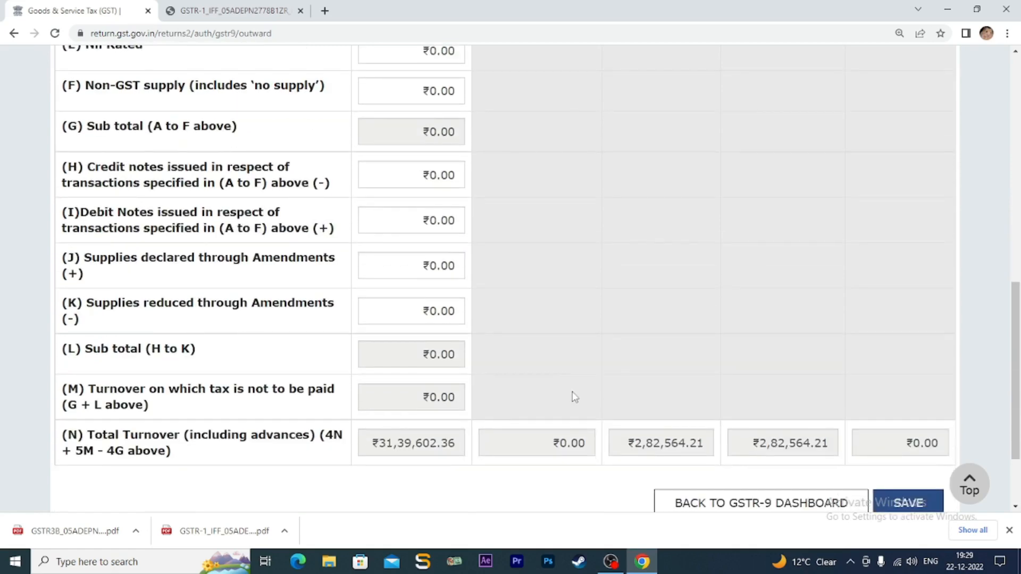
scroll(796, 422, down, 2)
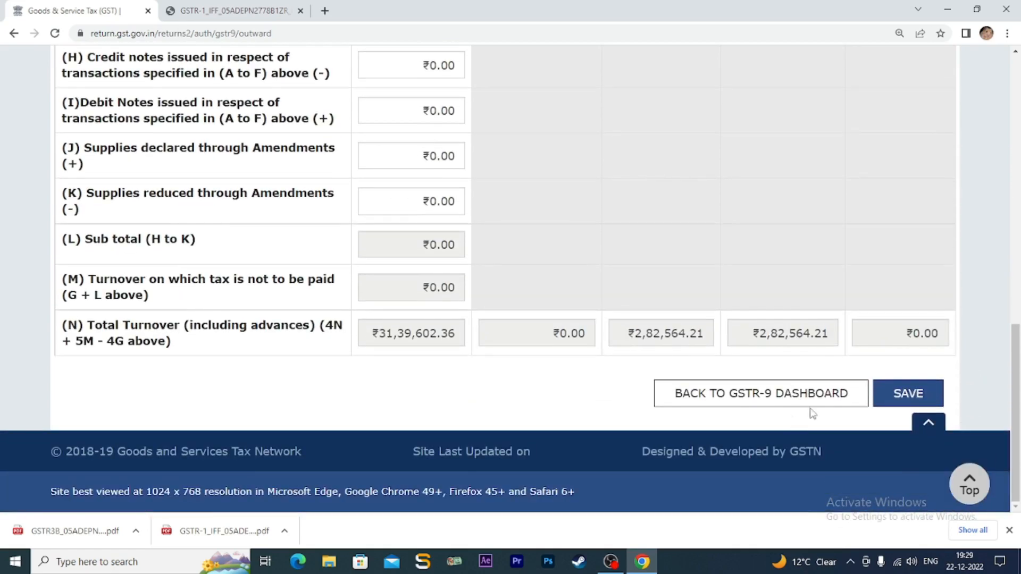
- Save Table 5 and go back to the GSTR-9 dashboard tiles
click(899, 391)
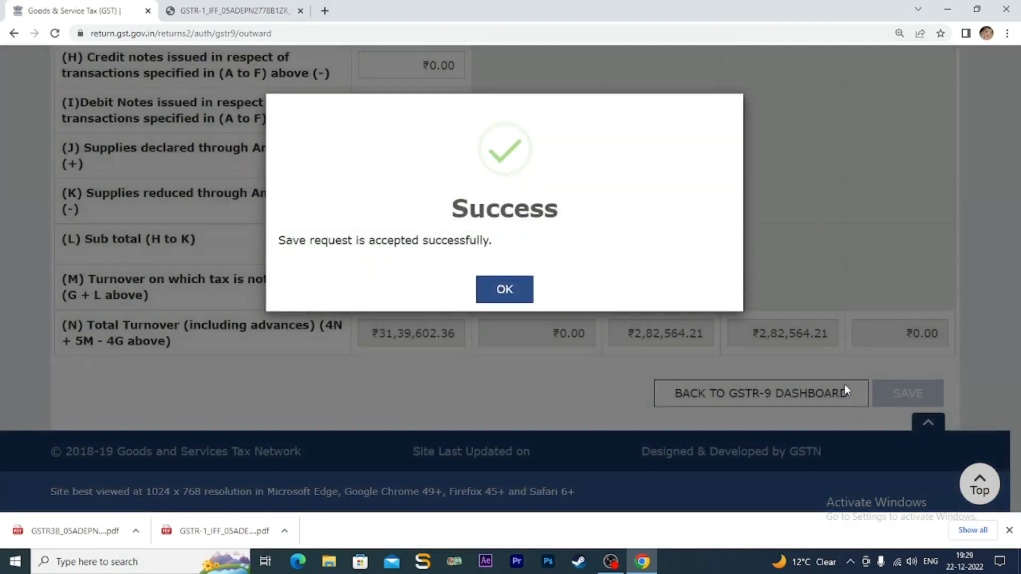
click(509, 292)
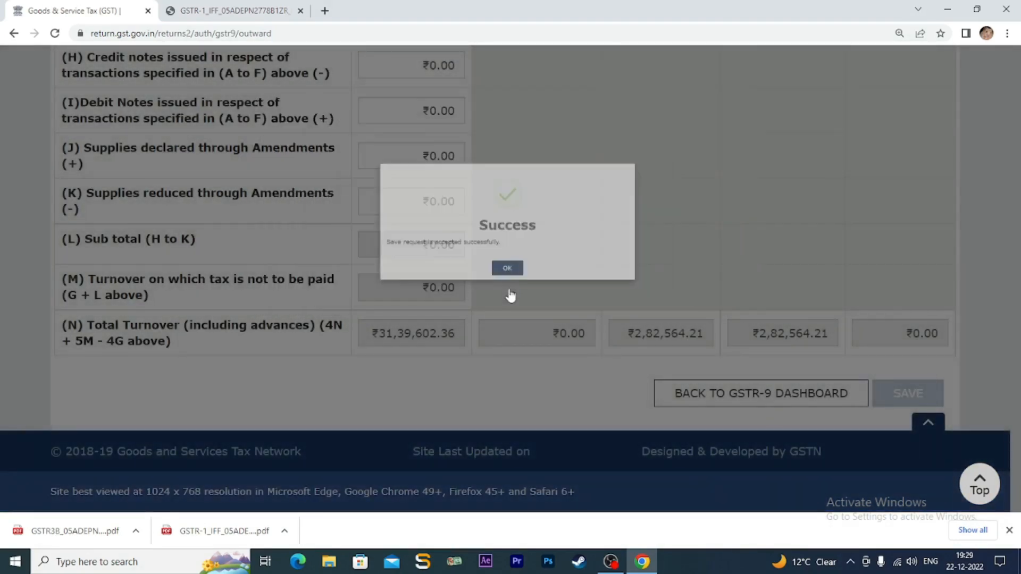
click(753, 396)
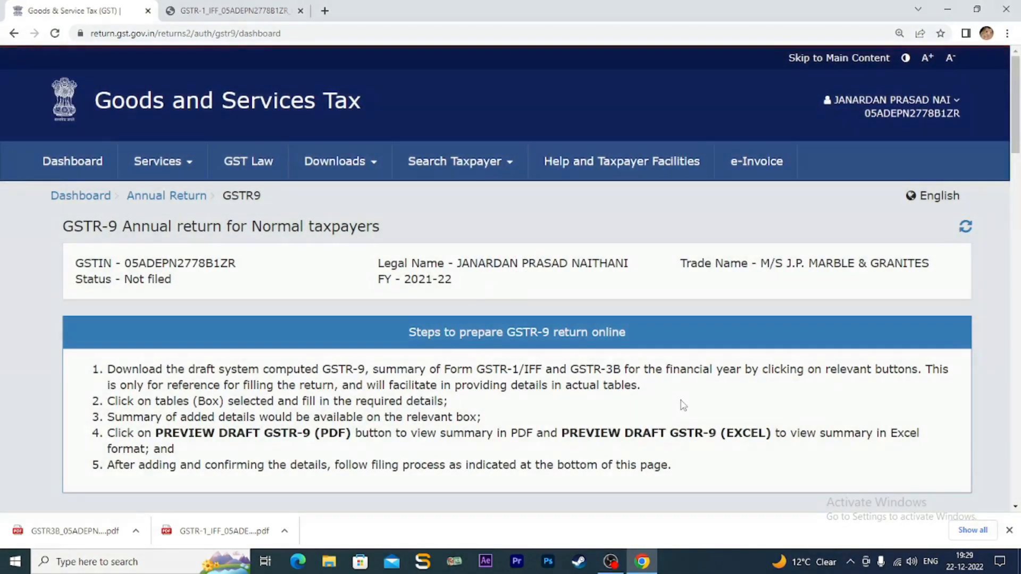
scroll(682, 406, down, 7)
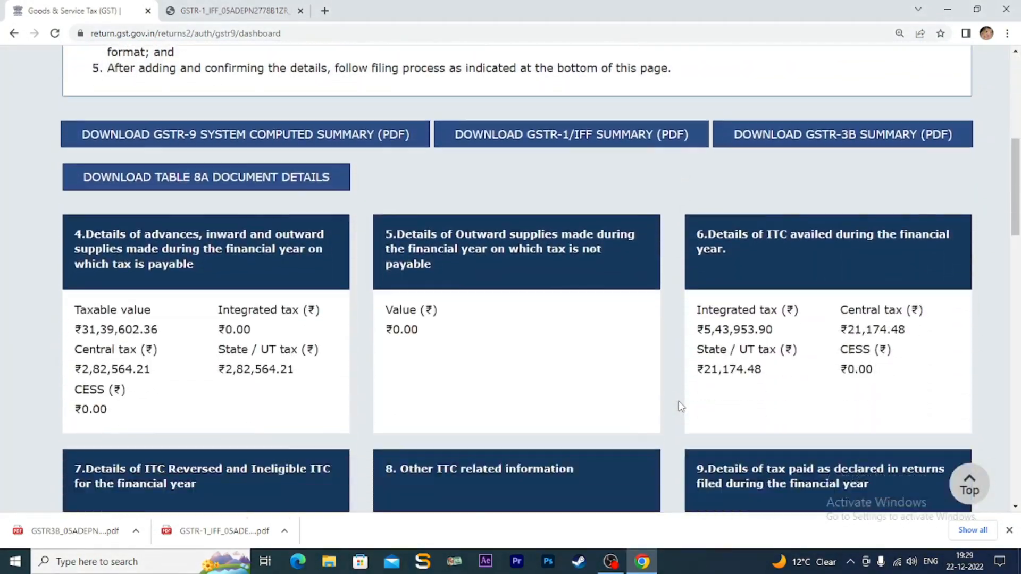
scroll(678, 401, down, 8)
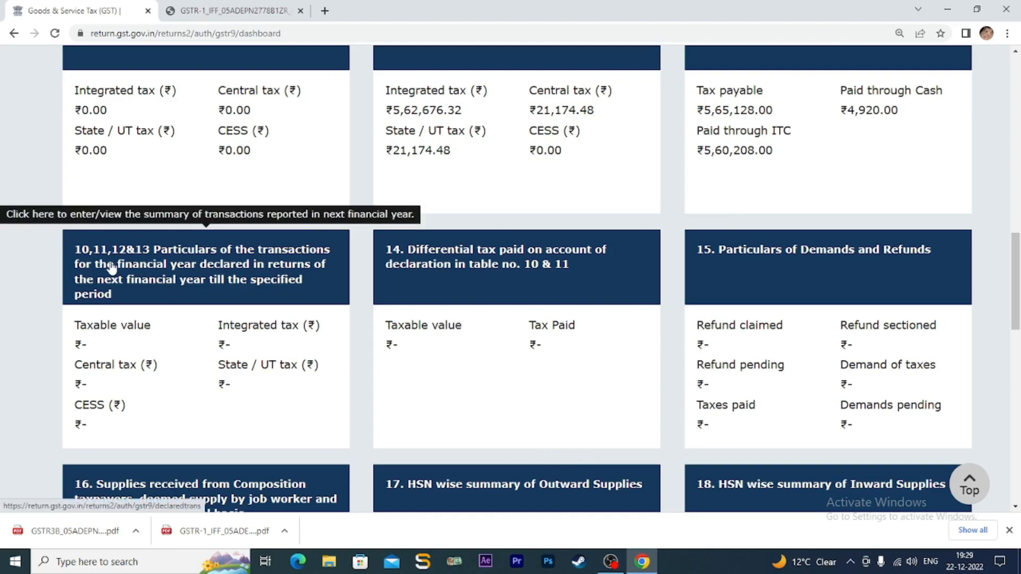
- Open Tables 10–13, save their ₹0.00 values, and return to the dashboard
click(207, 266)
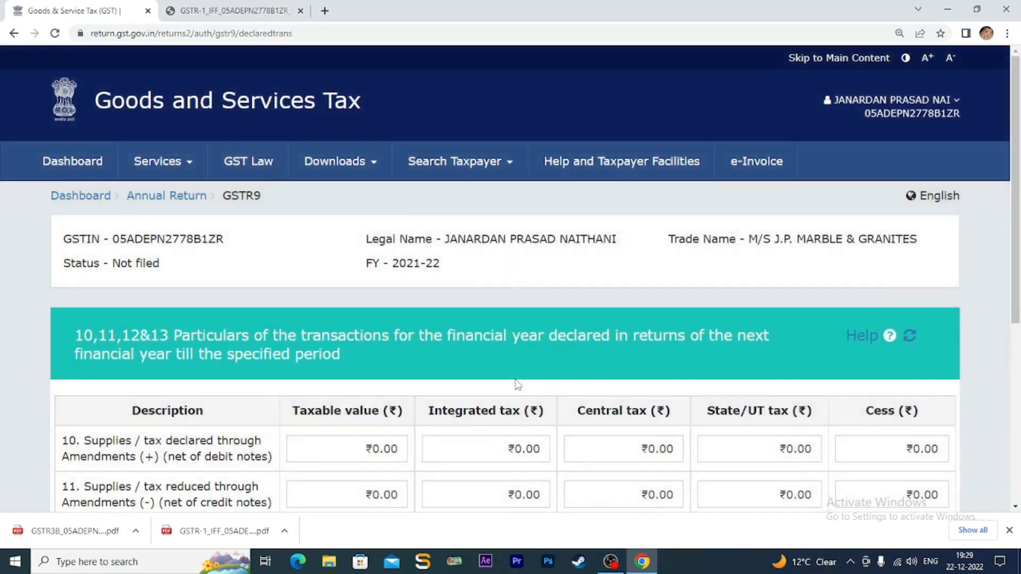
scroll(526, 391, down, 2)
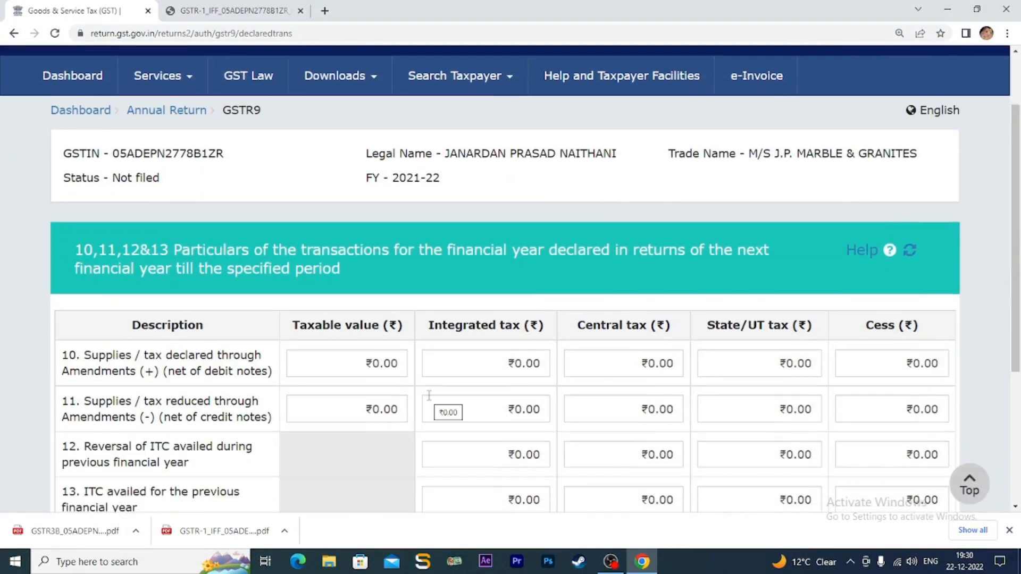
scroll(420, 404, down, 3)
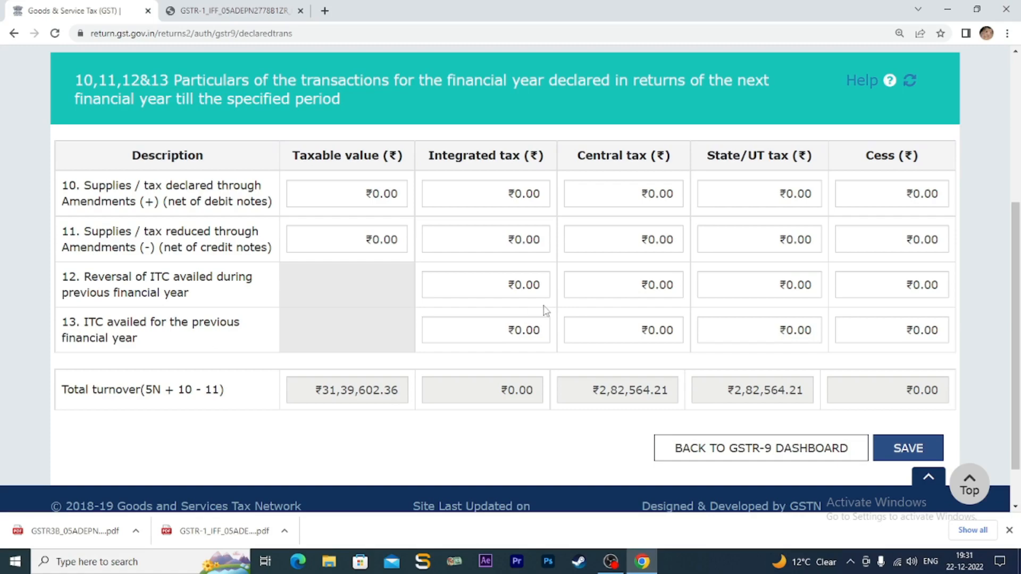
click(906, 449)
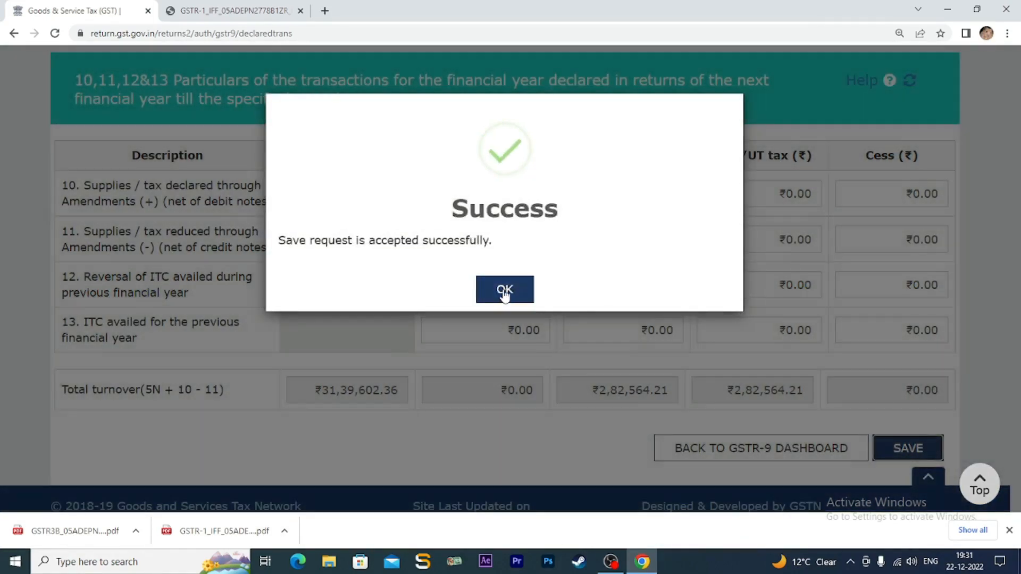
click(504, 289)
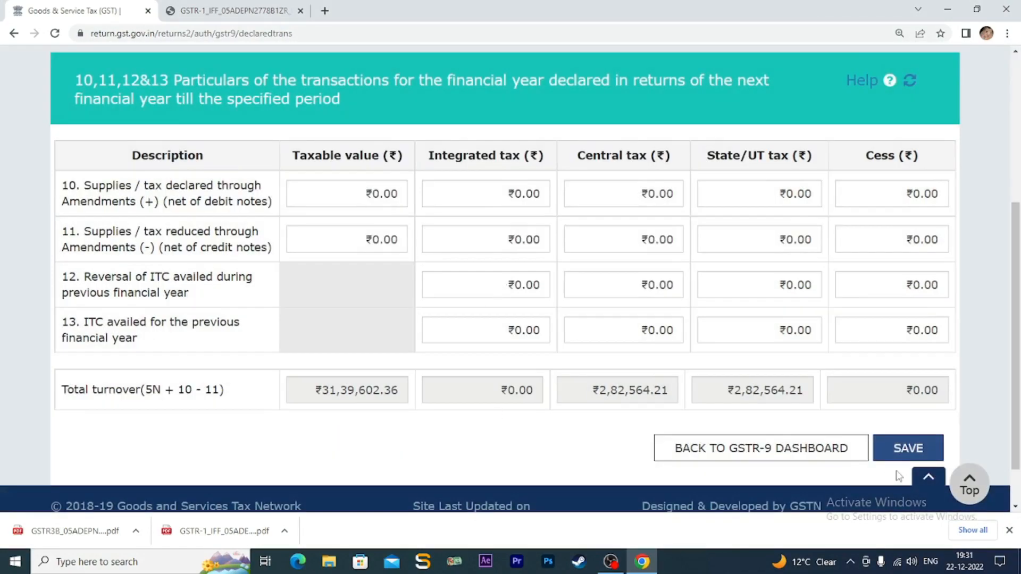
click(803, 448)
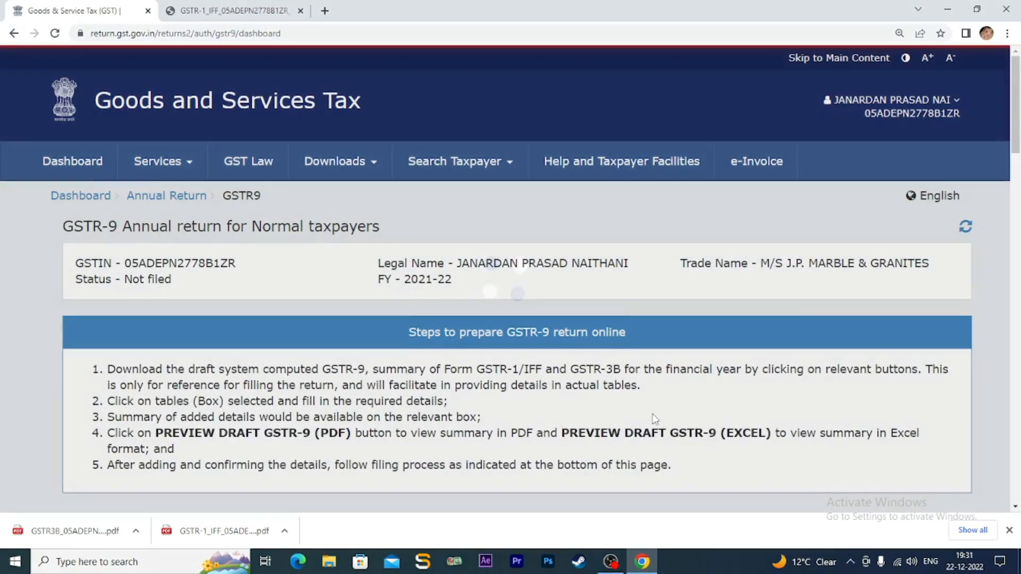
- Open Table 6 ITC availed and check row (A)'s Table 4A reference
scroll(643, 413, down, 2)
scroll(645, 418, down, 7)
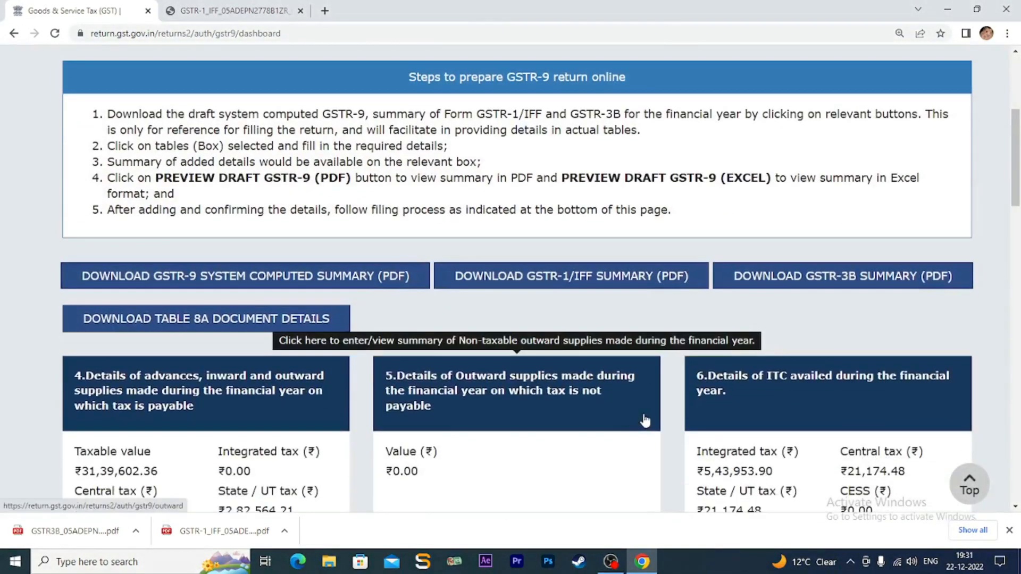
scroll(645, 424, up, 2)
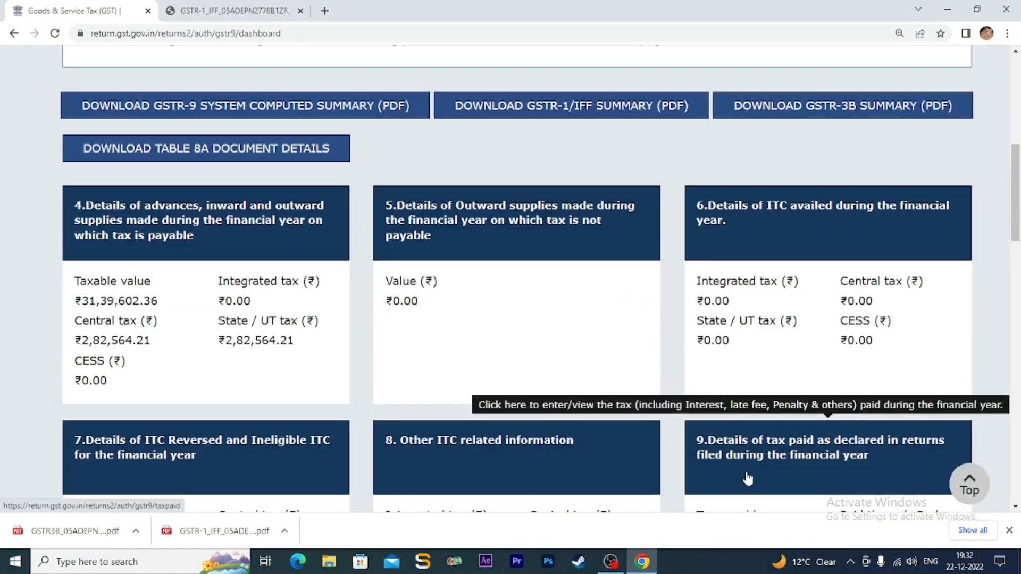
click(795, 222)
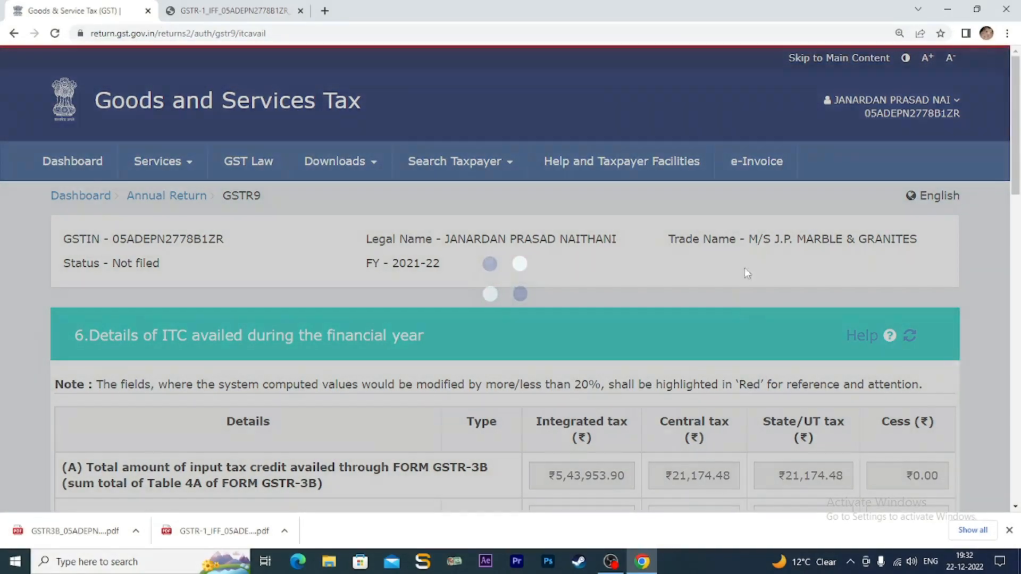
scroll(728, 326, down, 3)
scroll(727, 323, down, 2)
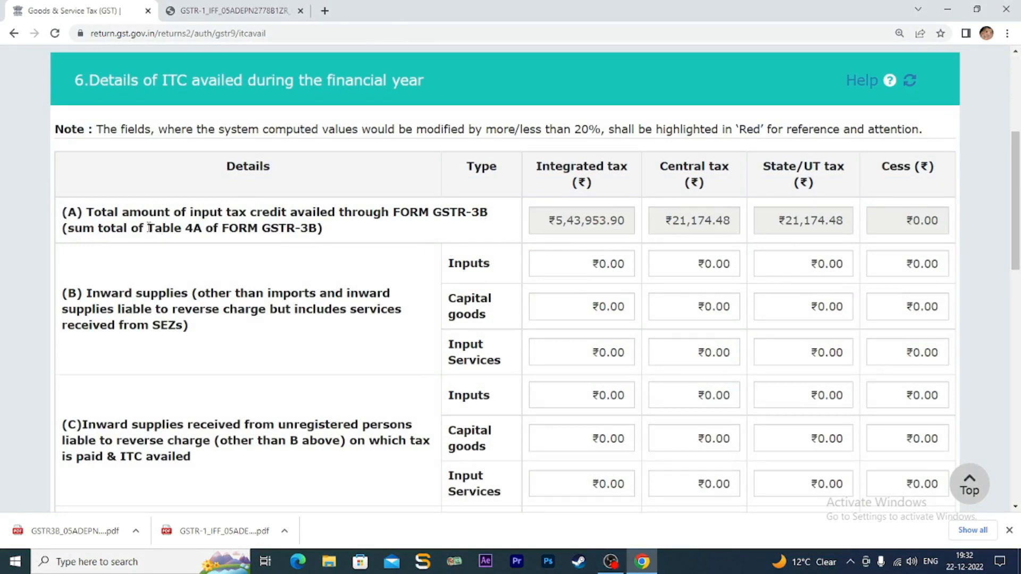
drag(149, 228, 204, 229)
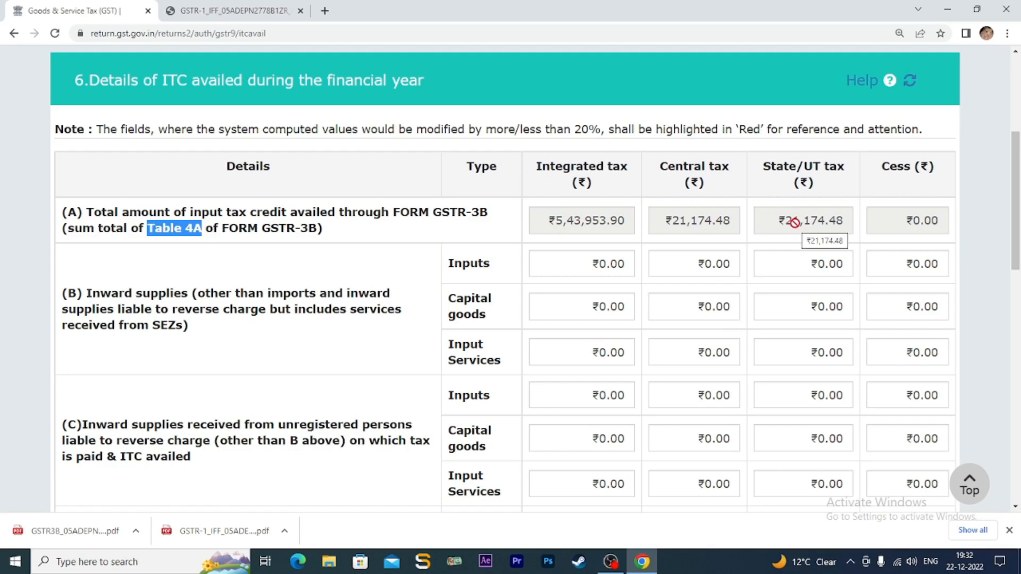
- Step through the 6(B) Inputs, Capital goods and Input Services integrated tax fields
scroll(495, 280, down, 2)
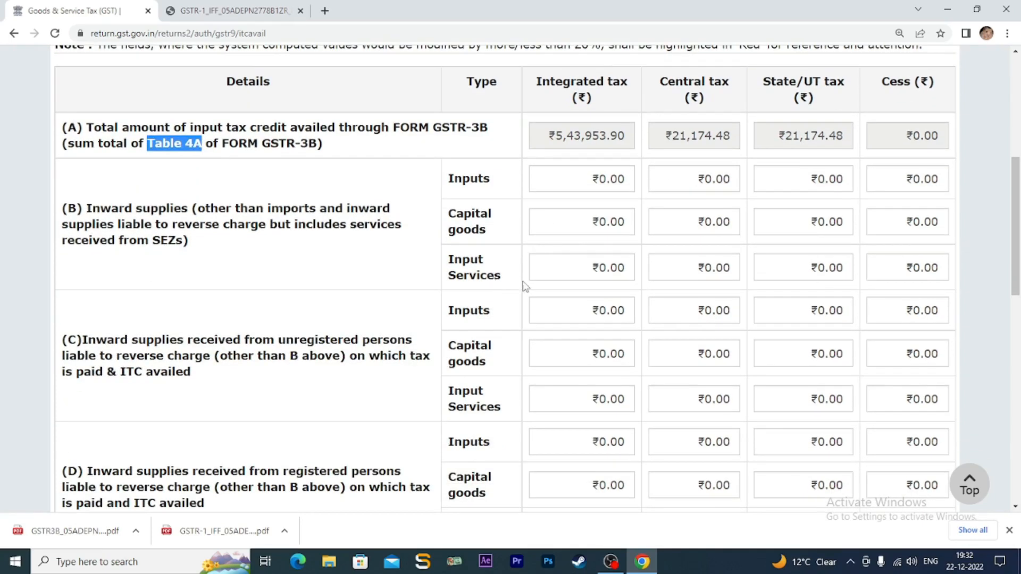
click(580, 180)
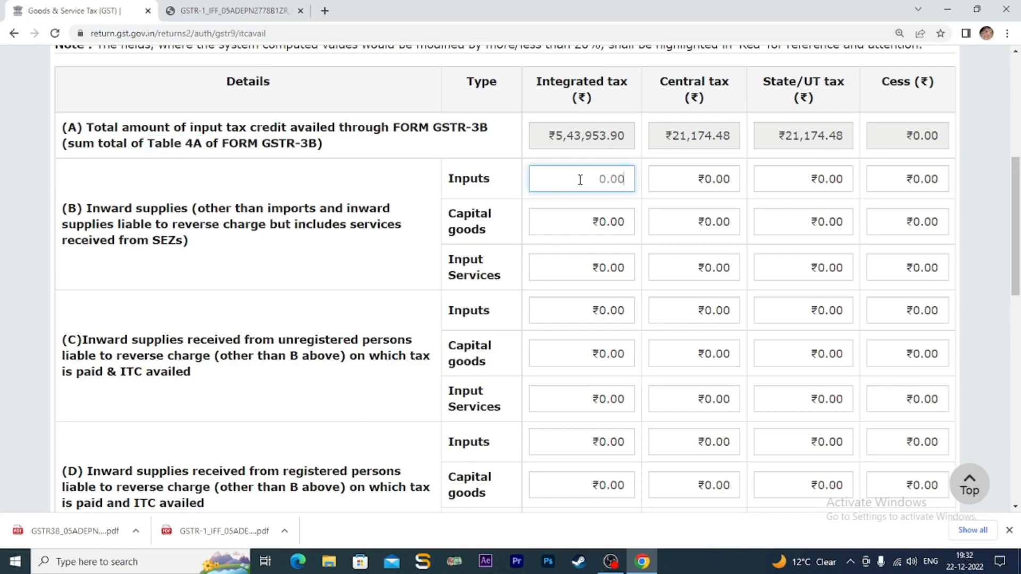
click(569, 224)
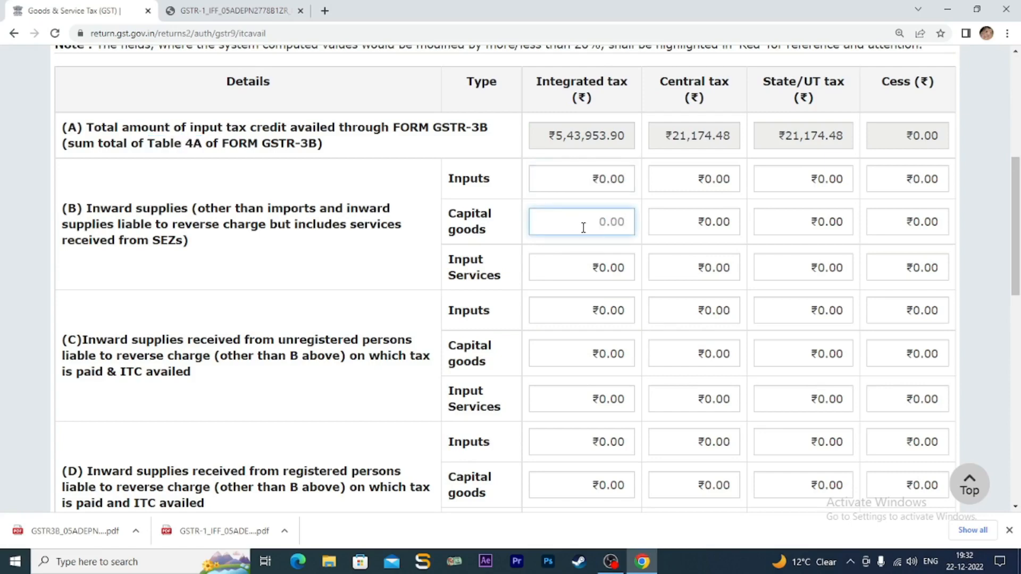
click(594, 267)
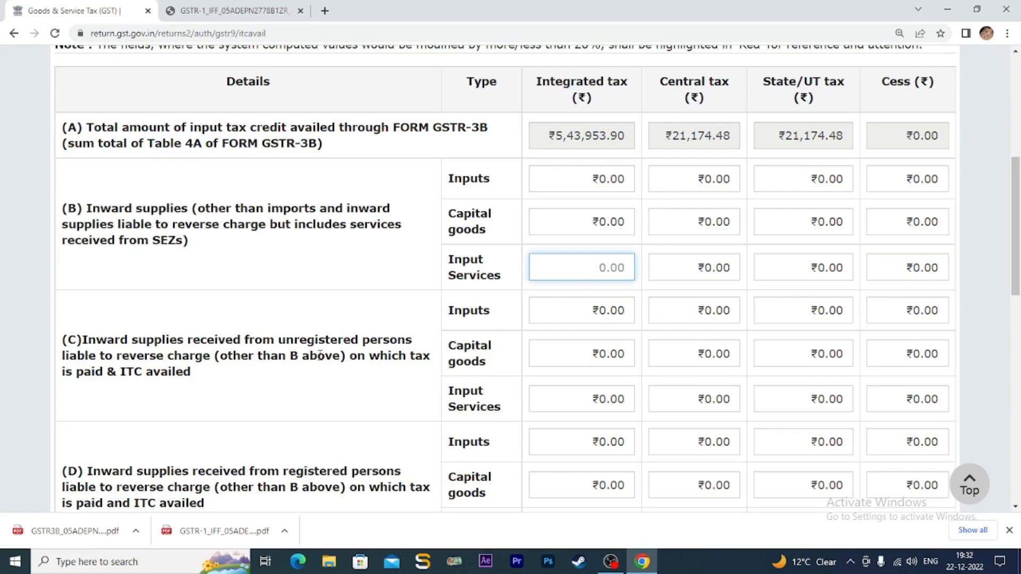
scroll(305, 390, down, 2)
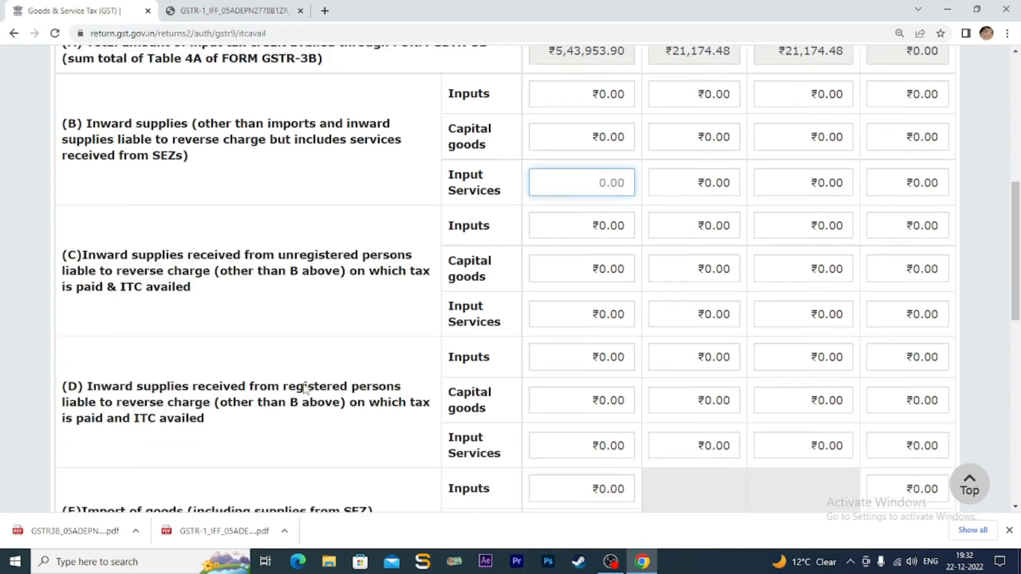
scroll(304, 390, up, 1)
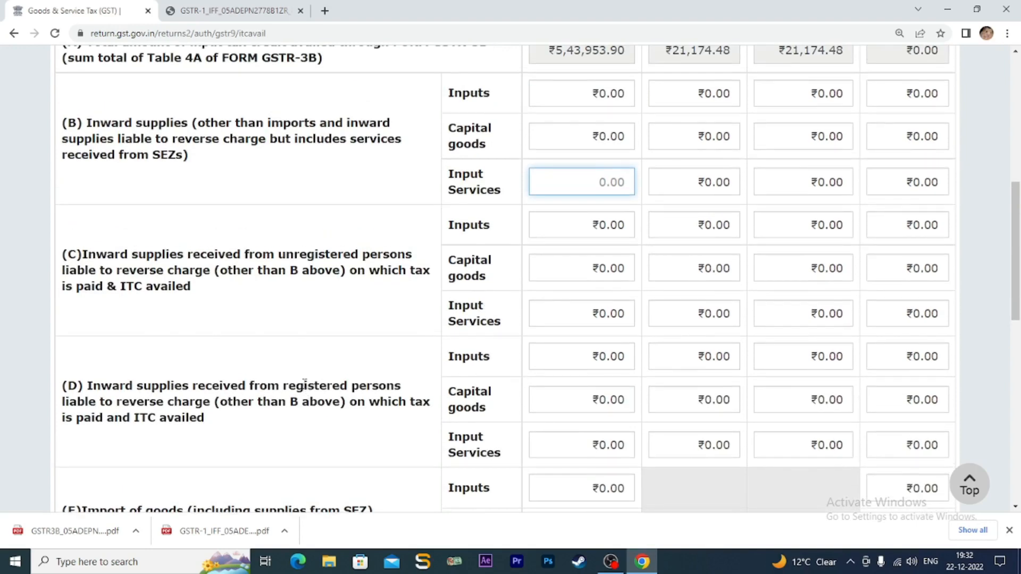
scroll(376, 417, up, 1)
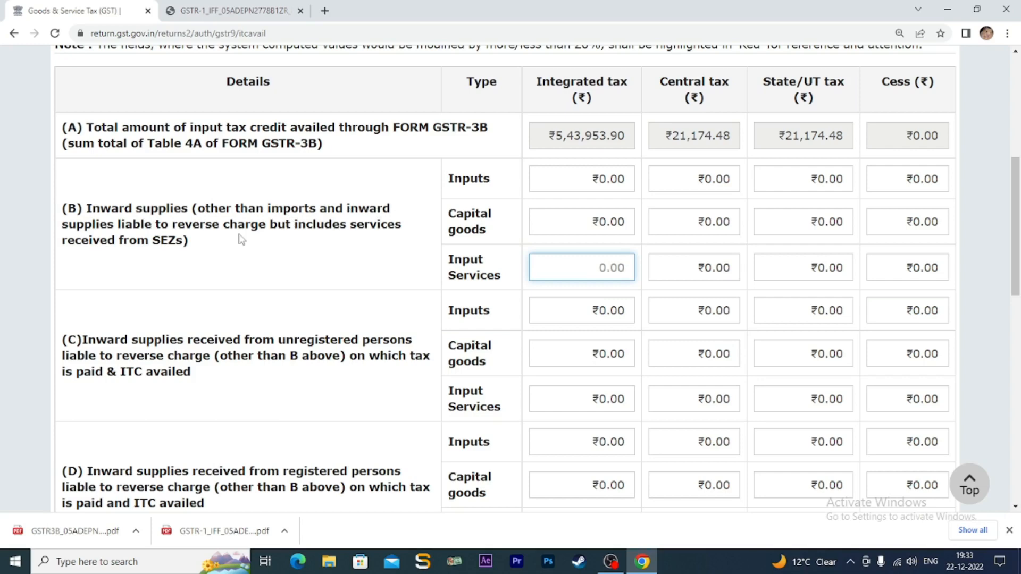
click(572, 179)
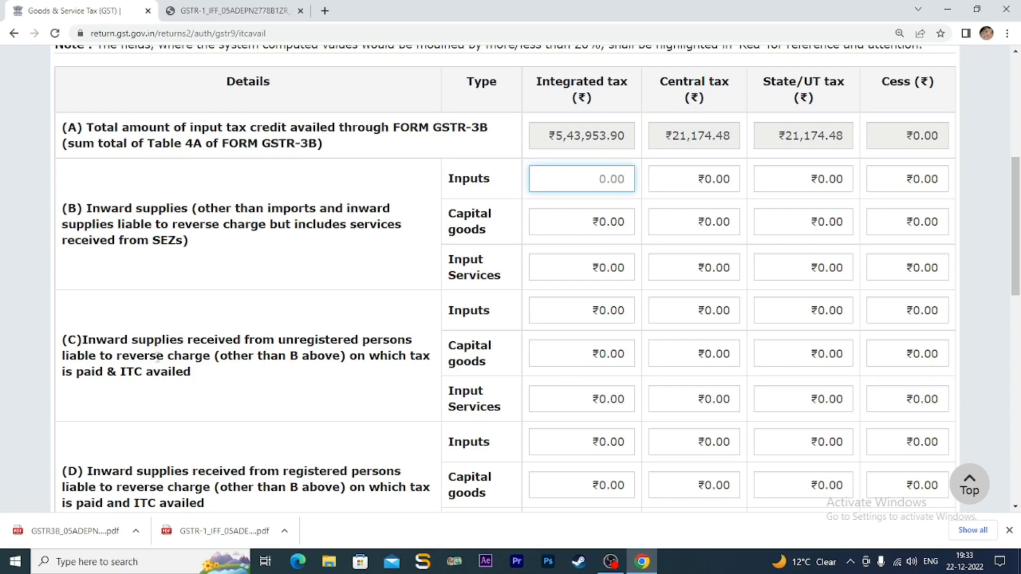
click(159, 354)
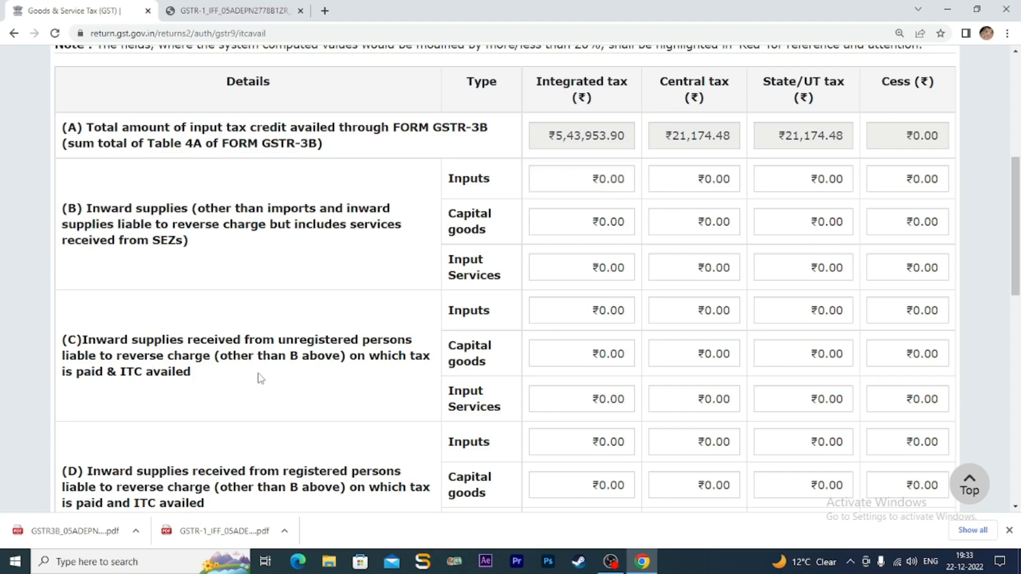
scroll(260, 379, down, 2)
scroll(293, 431, down, 1)
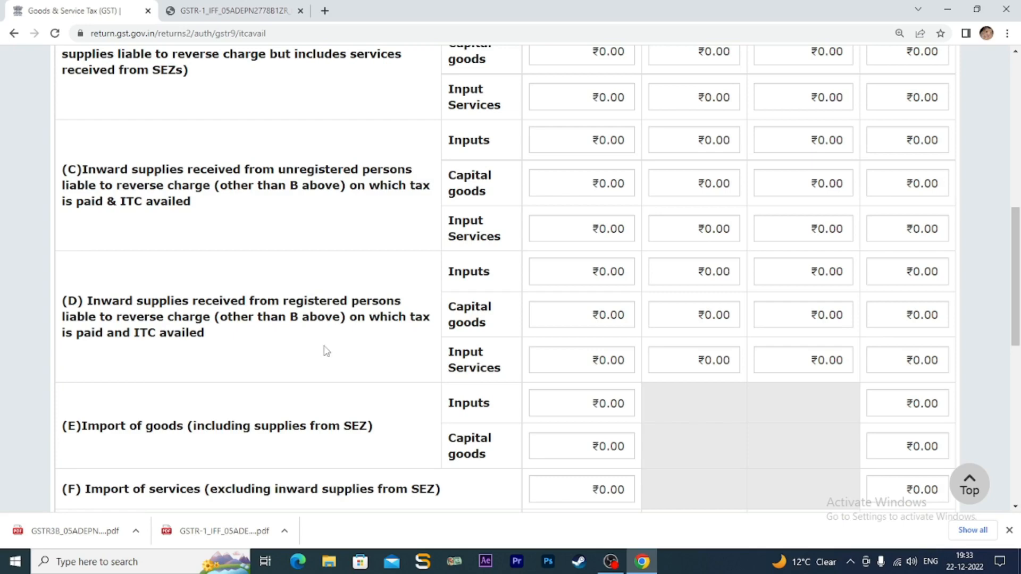
click(607, 269)
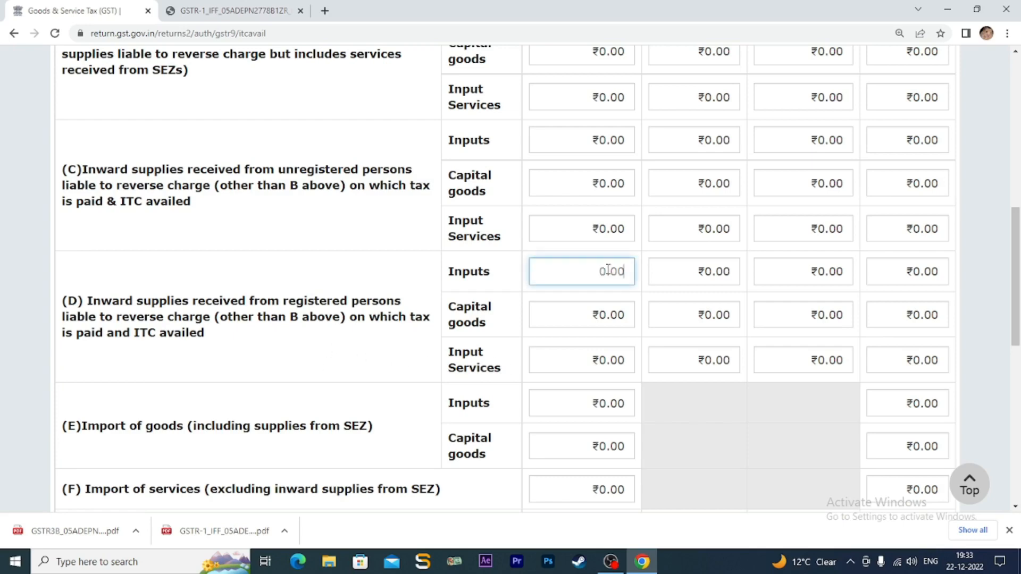
click(568, 409)
scroll(568, 409, down, 2)
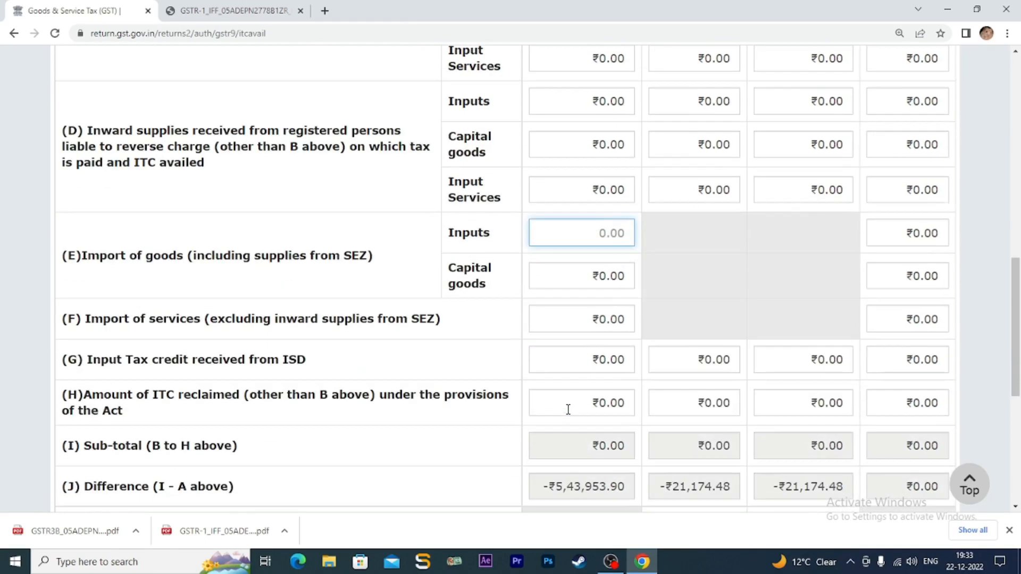
scroll(567, 408, down, 1)
scroll(566, 408, down, 2)
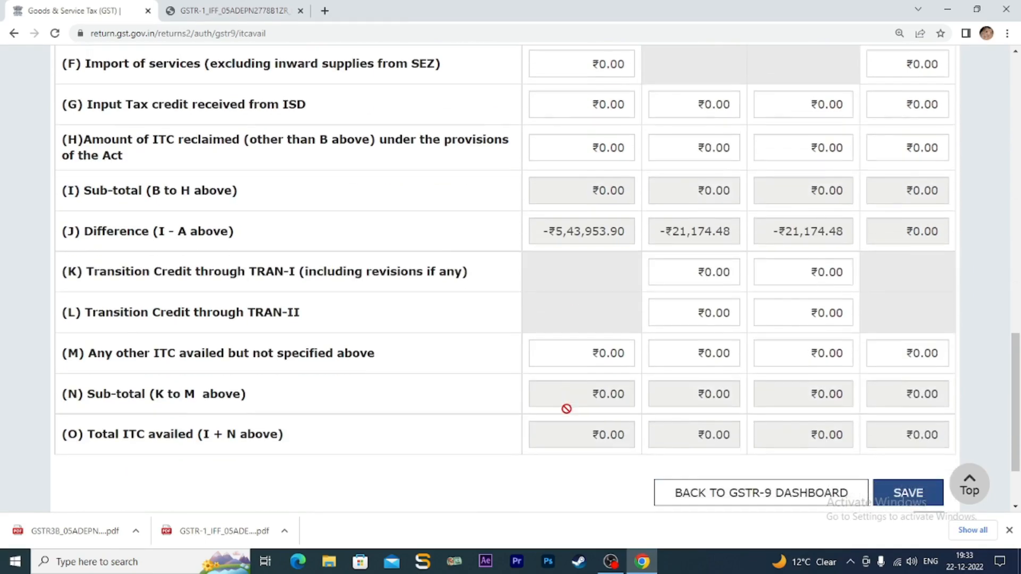
click(707, 271)
click(799, 271)
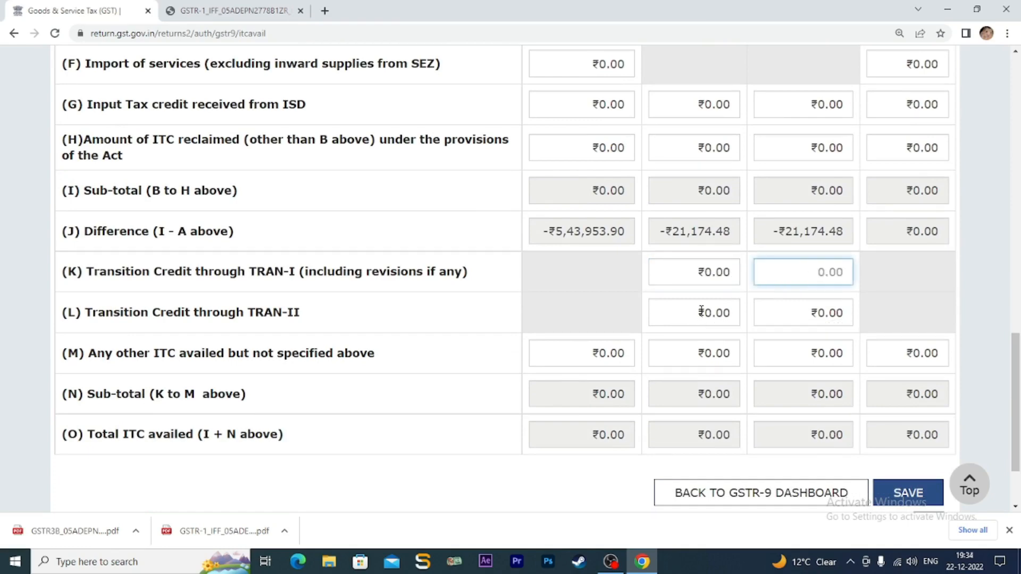
click(714, 272)
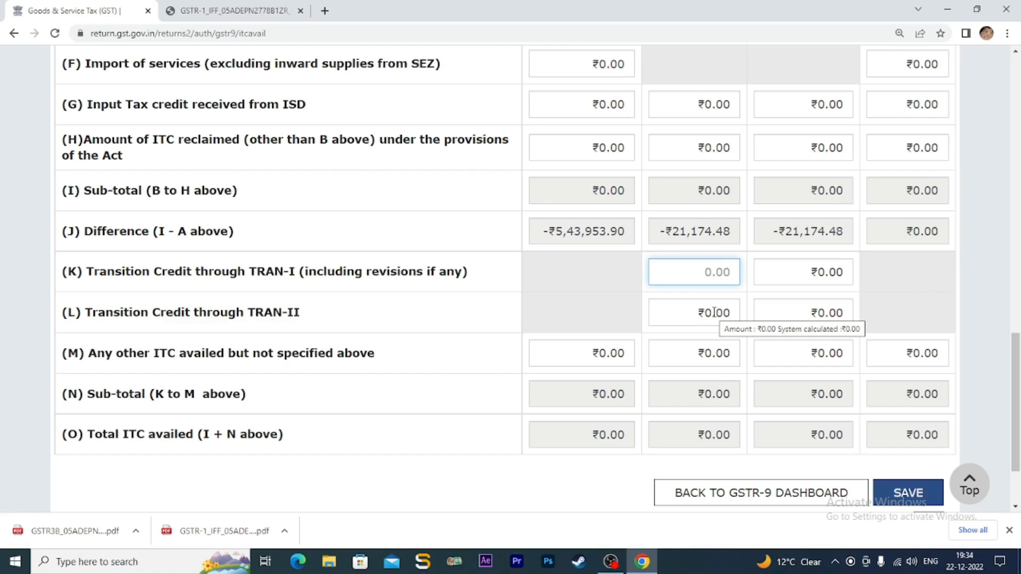
scroll(713, 313, up, 15)
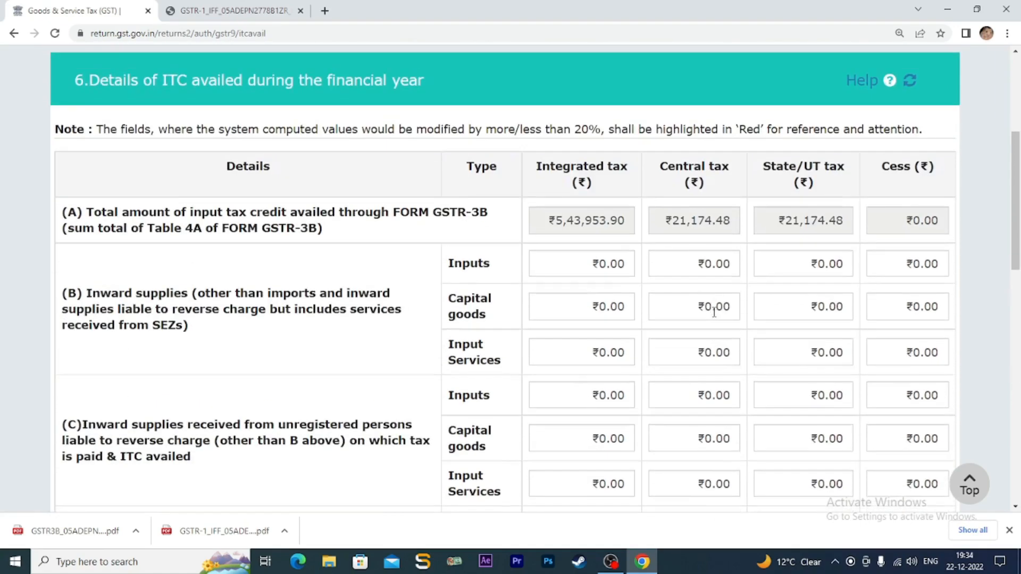
- Enter 6(B) Inputs tax: integrated 543953.9, central 21174.48, state 21174.48
click(579, 262)
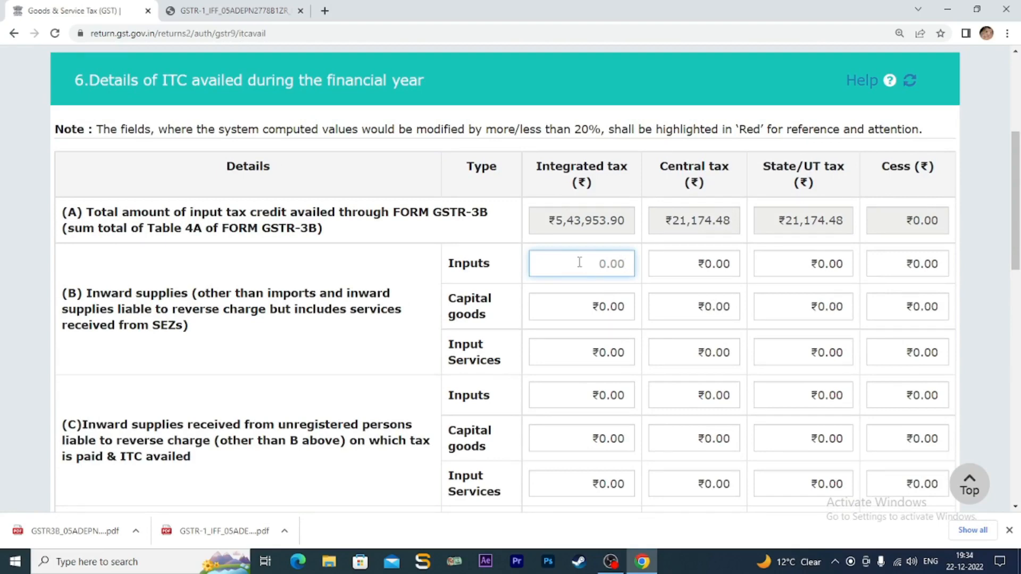
text(5)
text(43)
text(953.9)
click(708, 264)
key(BackSpace)
key(BackSpace)
key(BackSpace)
key(BackSpace)
text(21)
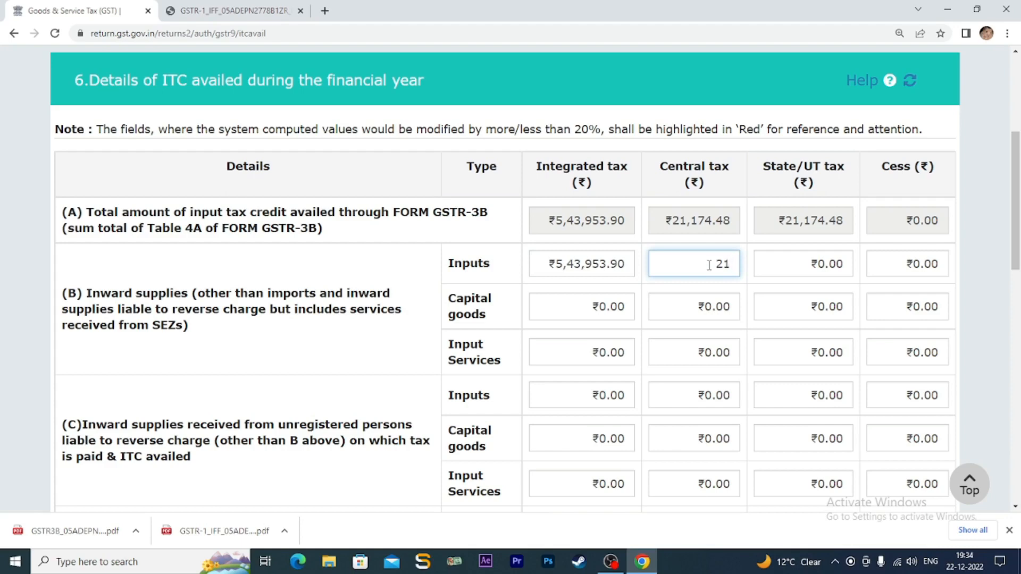
text(174.48)
click(815, 266)
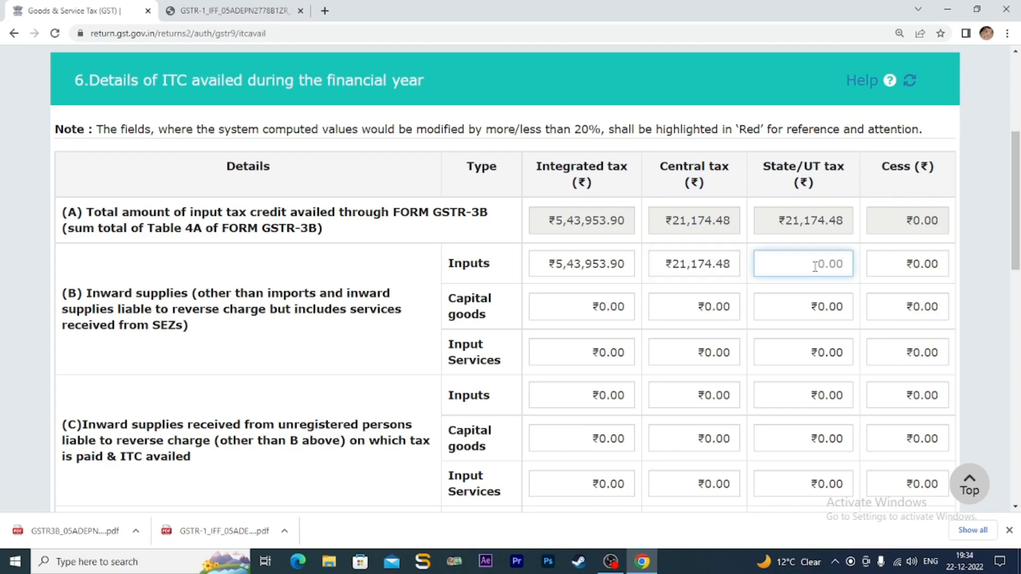
text(21)
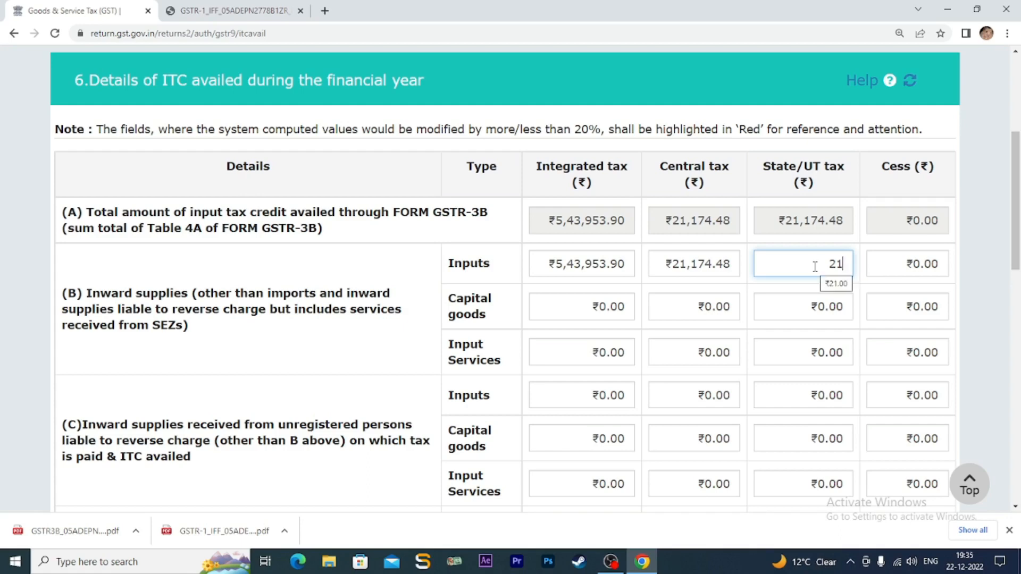
text(174.48)
click(721, 286)
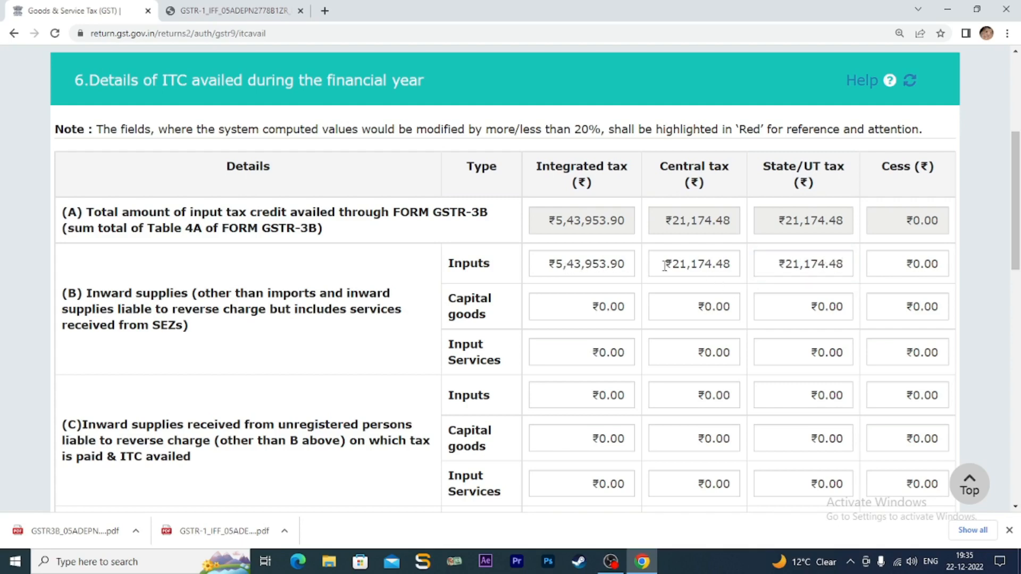
- Recheck the 6(B) integrated tax amounts and save the Table 6 ITC details
click(602, 264)
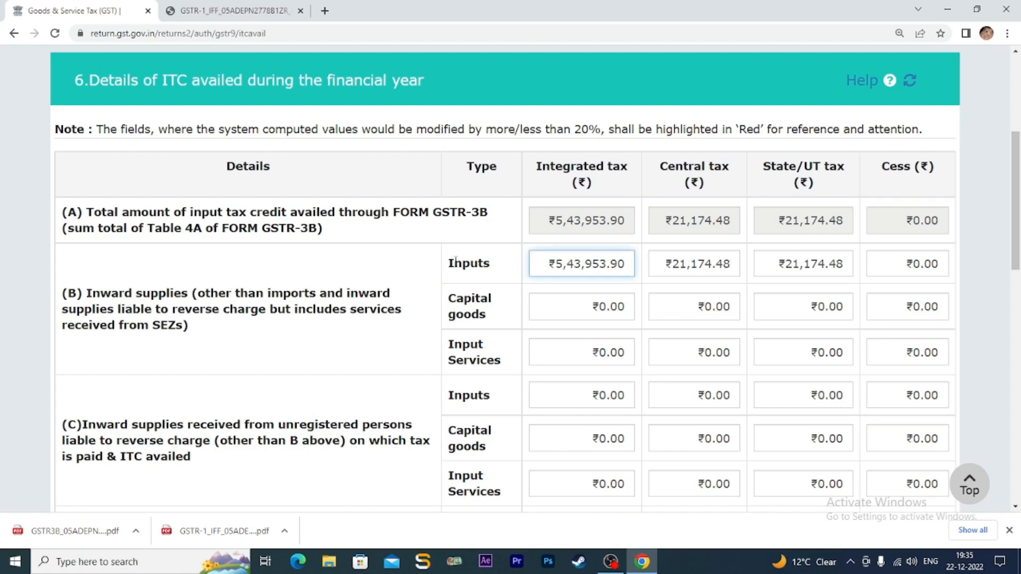
drag(449, 264, 497, 266)
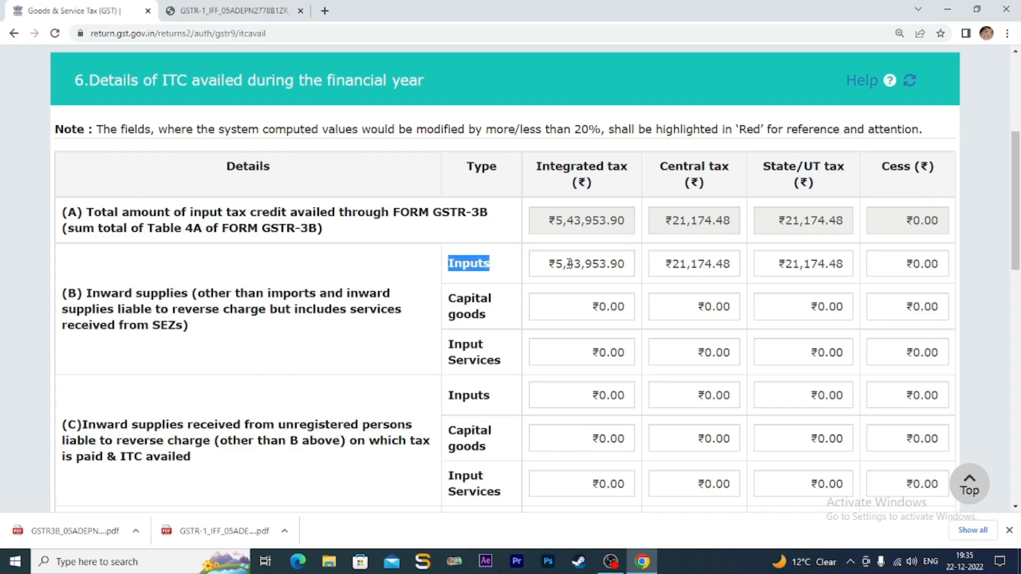
click(568, 307)
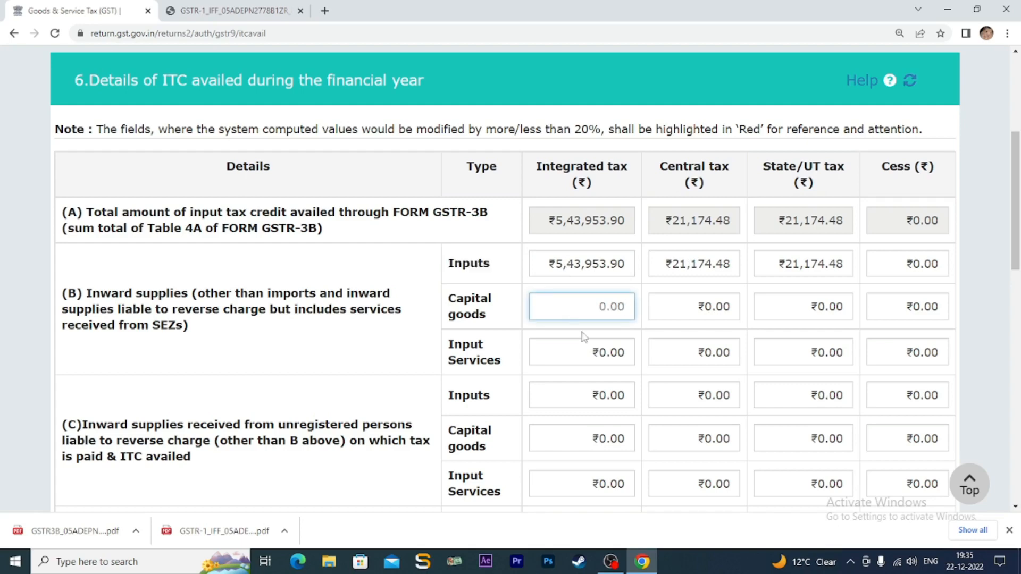
click(594, 348)
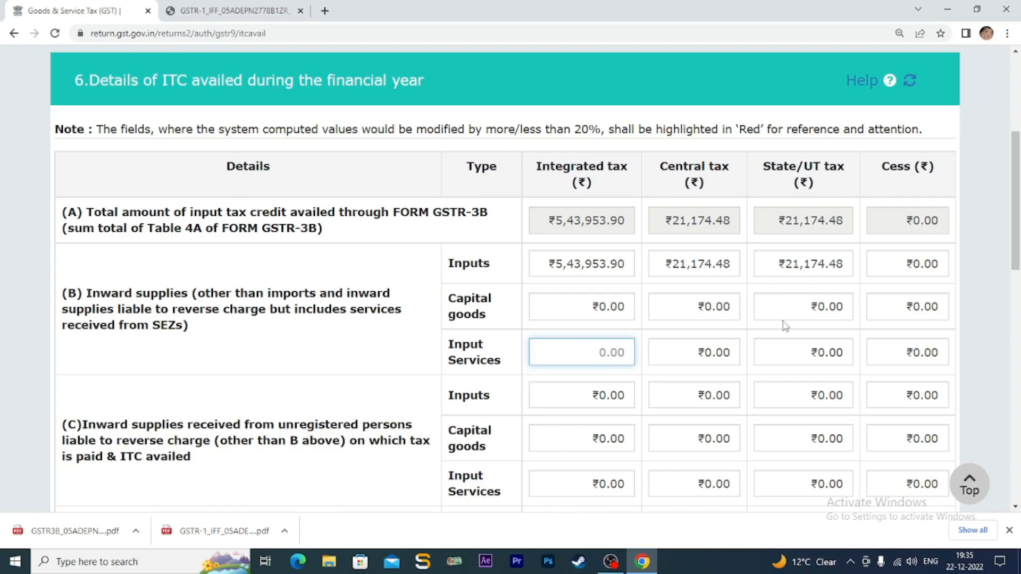
scroll(783, 321, down, 5)
scroll(784, 322, down, 9)
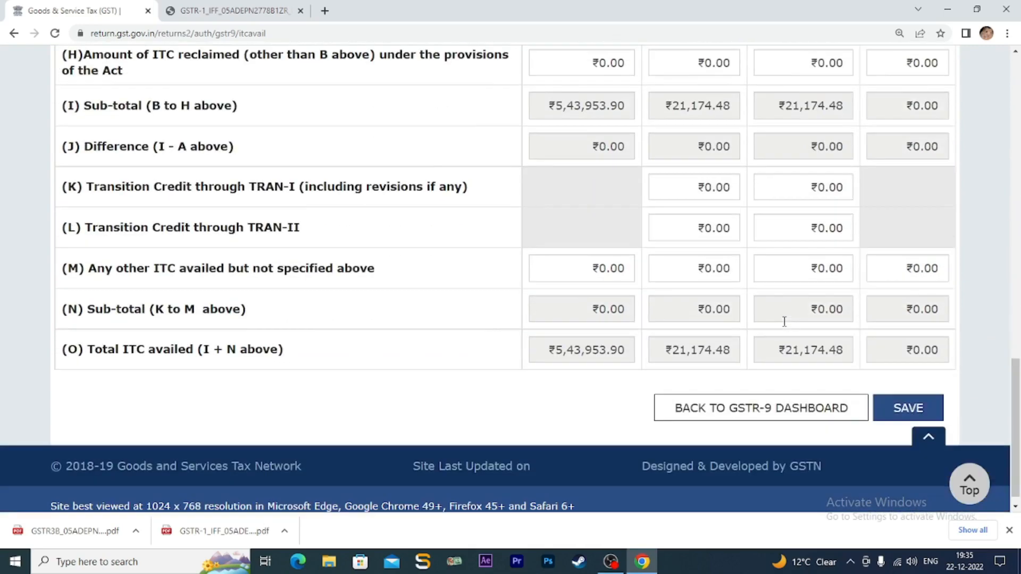
click(902, 408)
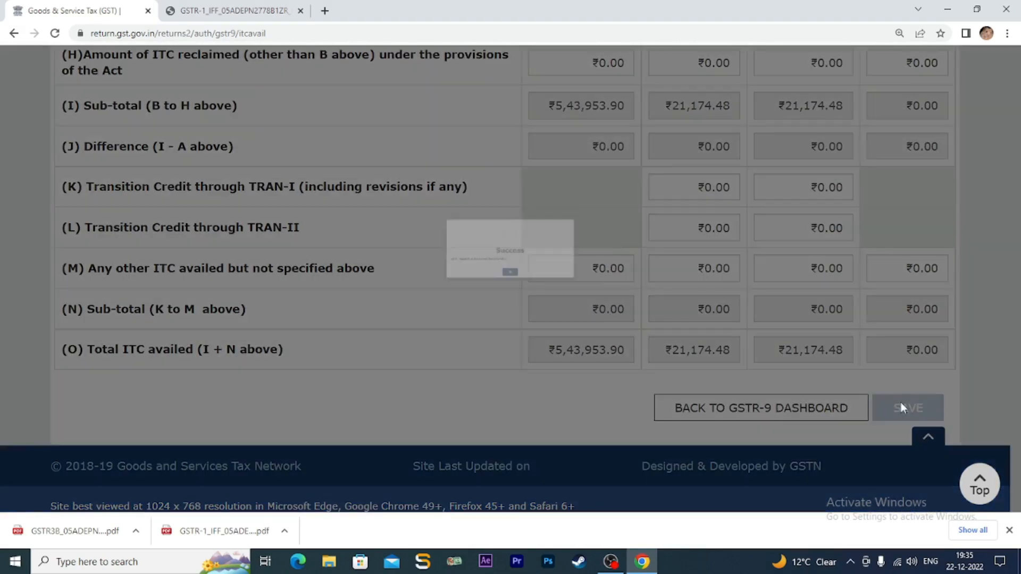
- Acknowledge the Table 6 save and return to the GSTR-9 dashboard
click(511, 289)
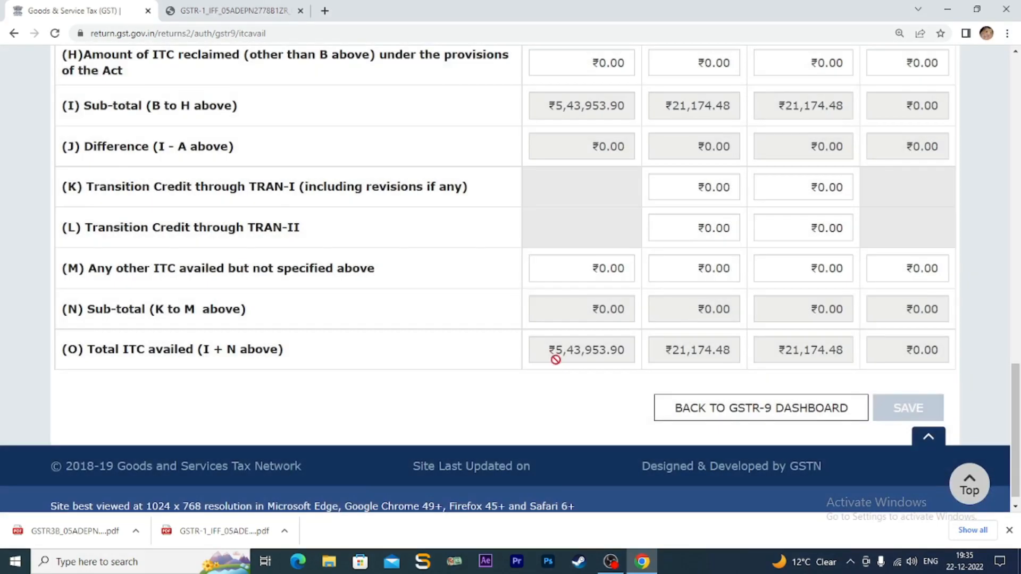
click(764, 408)
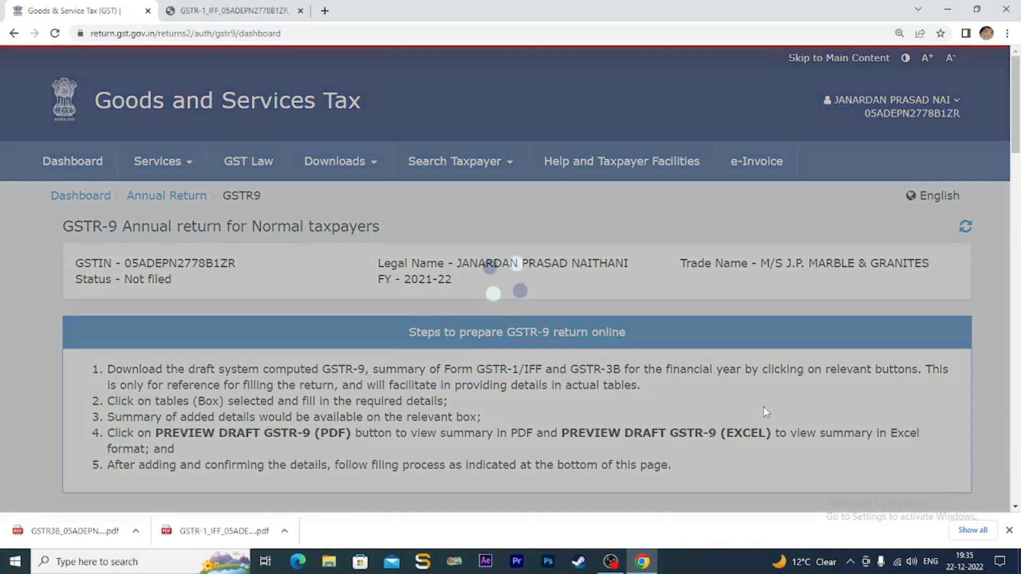
scroll(730, 398, down, 6)
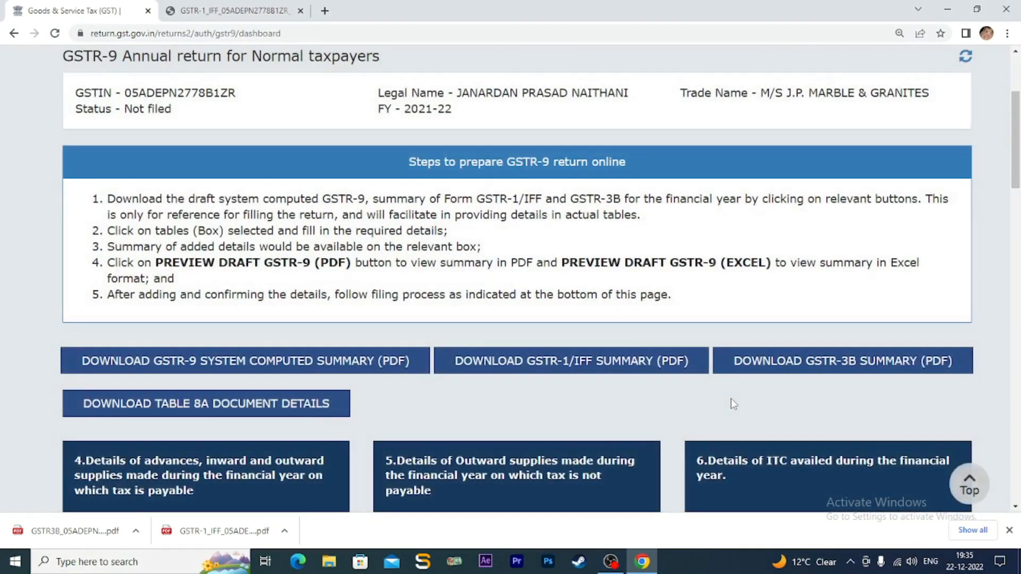
scroll(732, 404, down, 4)
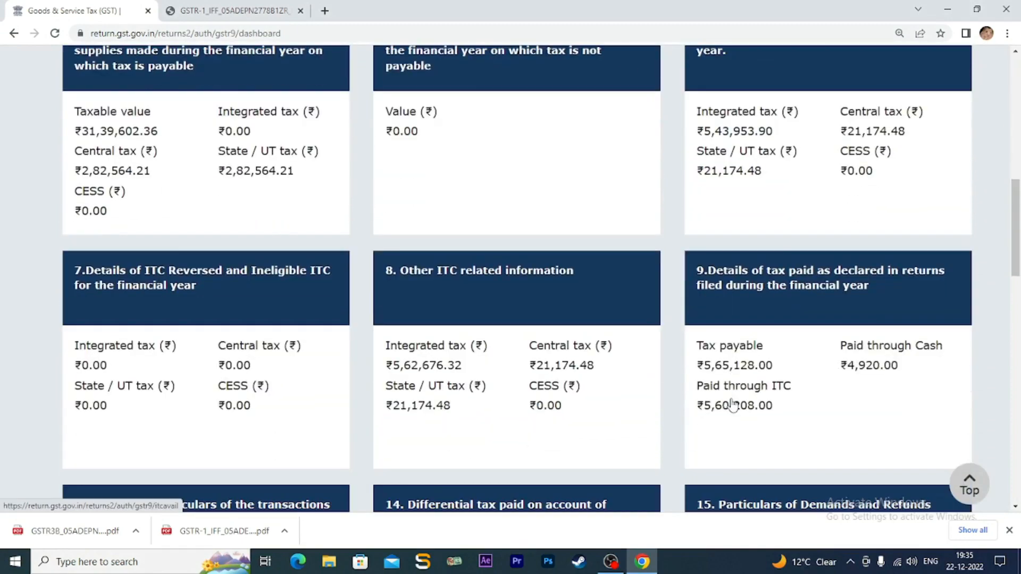
scroll(494, 281, down, 2)
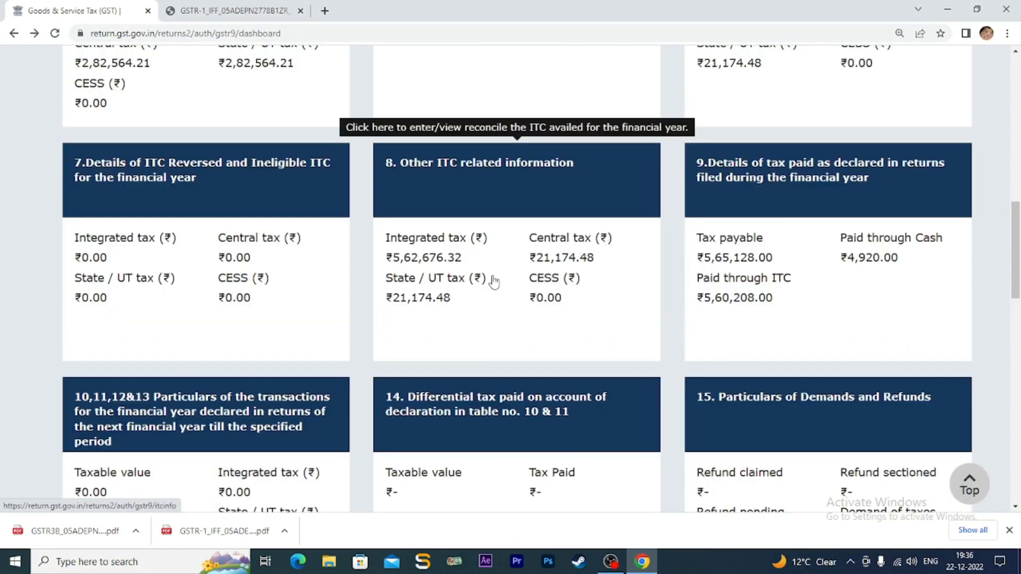
- Open Table 7, review the ₹0.00 reversals and net ITC ₹5,43,953.90, and save
click(176, 183)
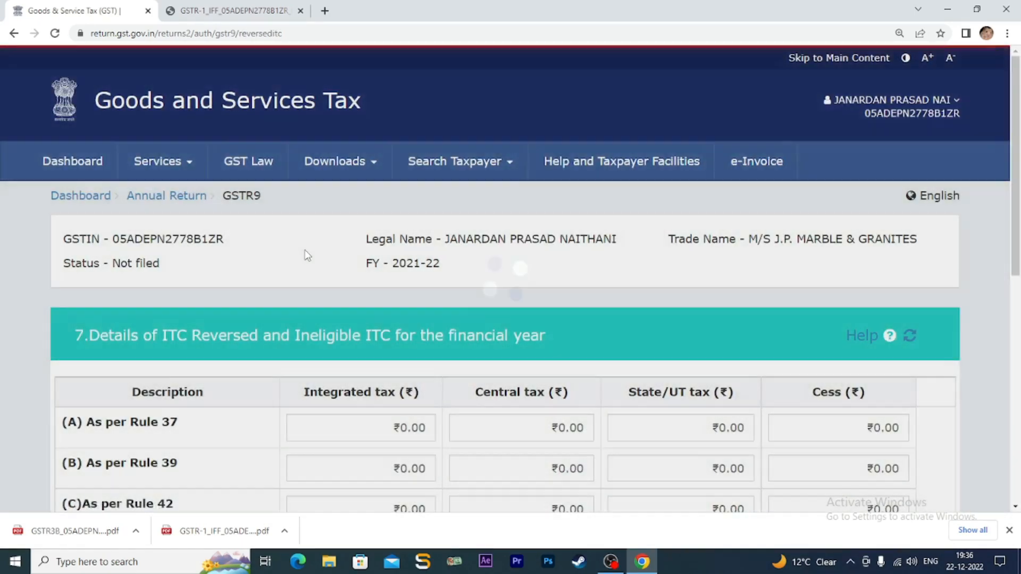
scroll(394, 300, down, 2)
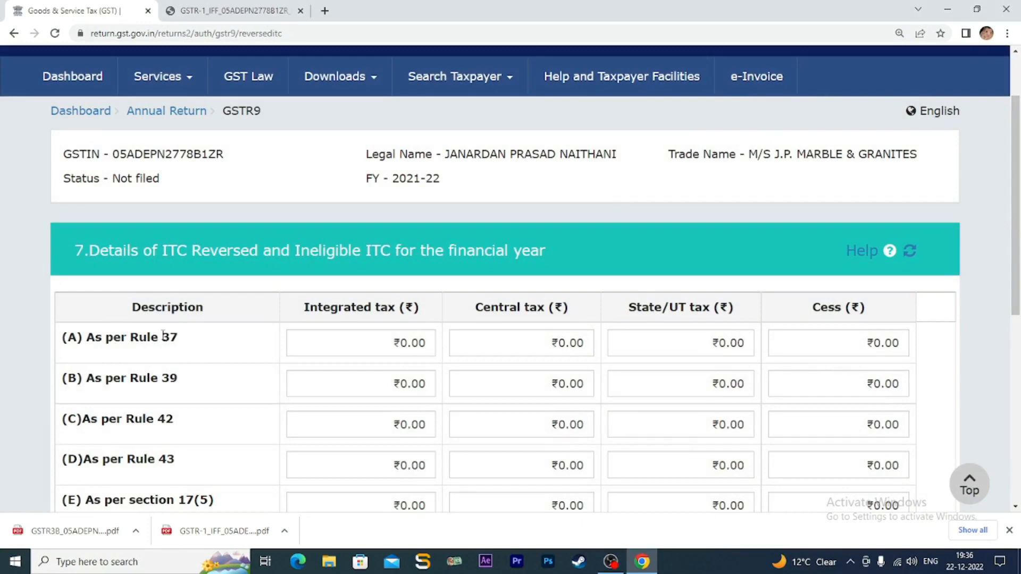
scroll(223, 354, down, 2)
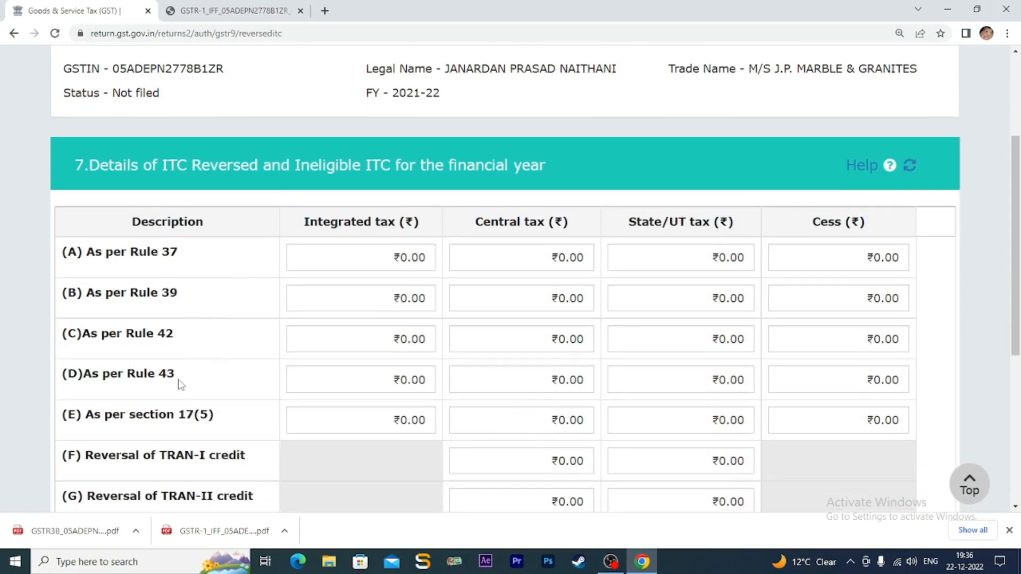
scroll(301, 382, down, 3)
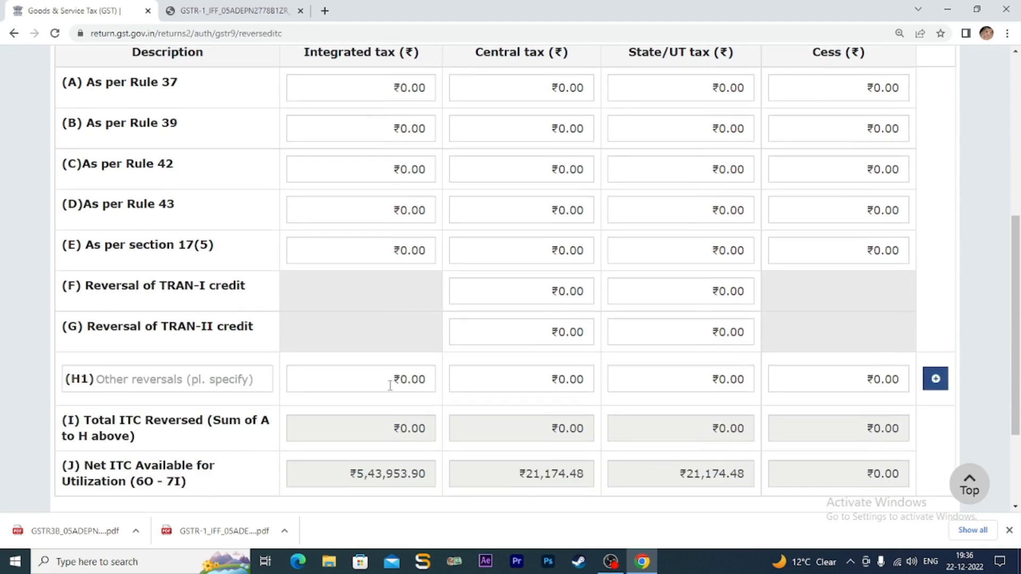
scroll(394, 380, up, 2)
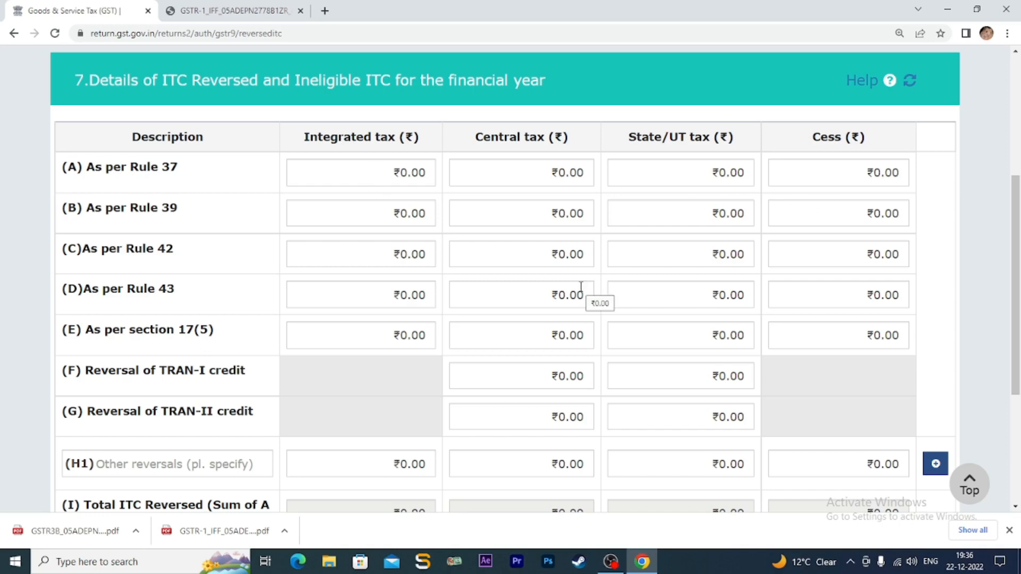
scroll(581, 286, down, 1)
scroll(581, 287, down, 1)
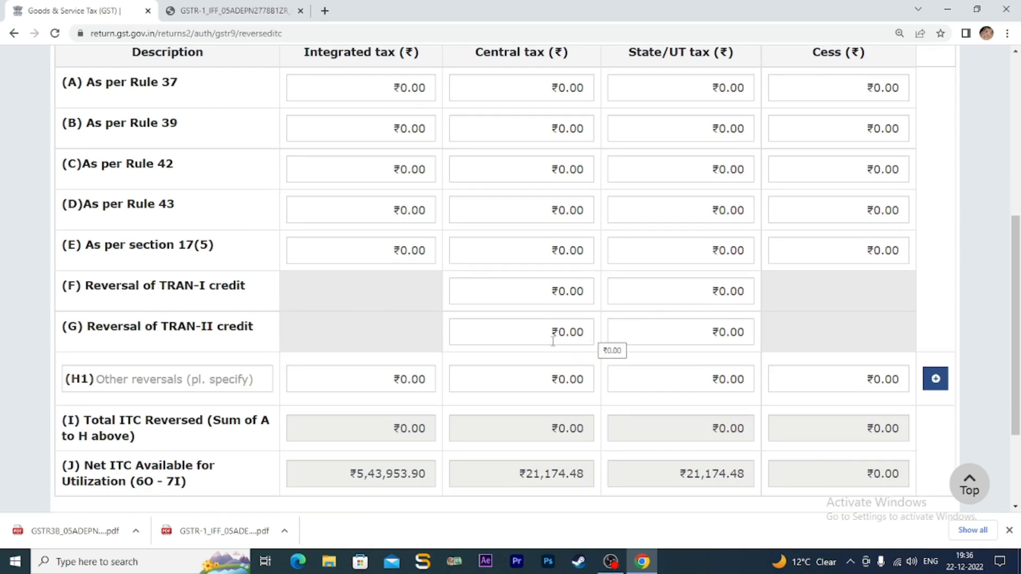
scroll(553, 341, down, 2)
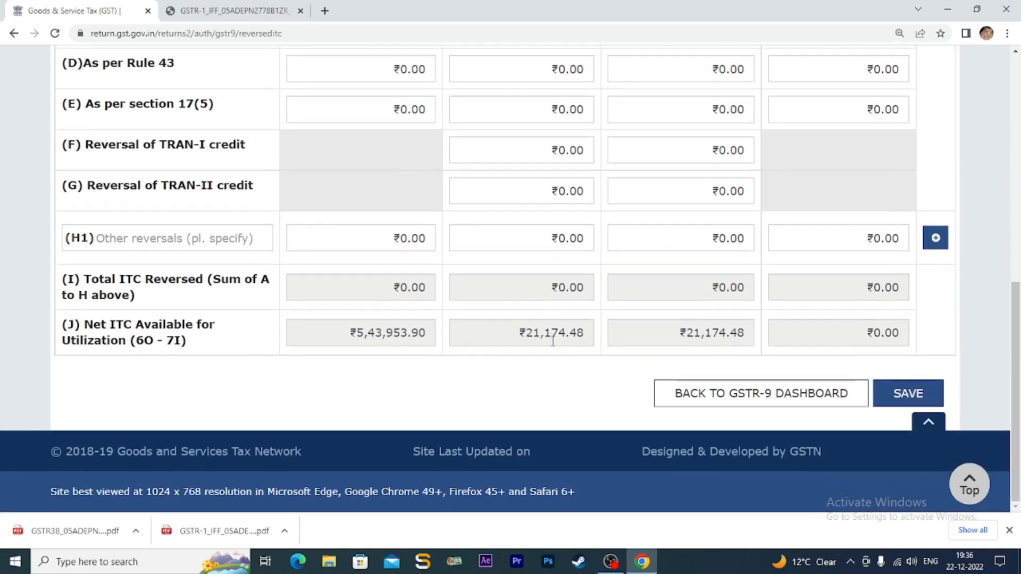
click(905, 400)
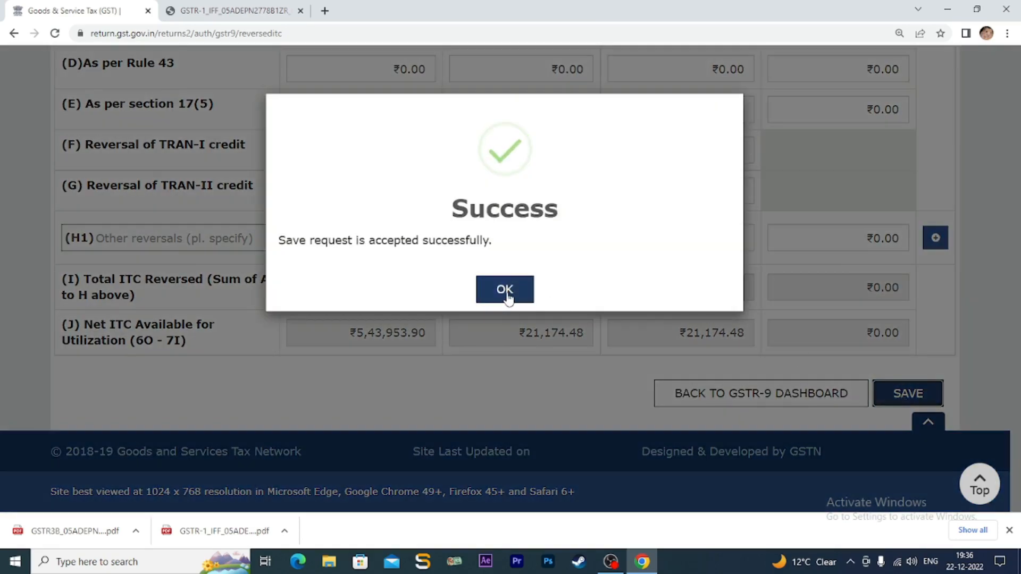
click(505, 291)
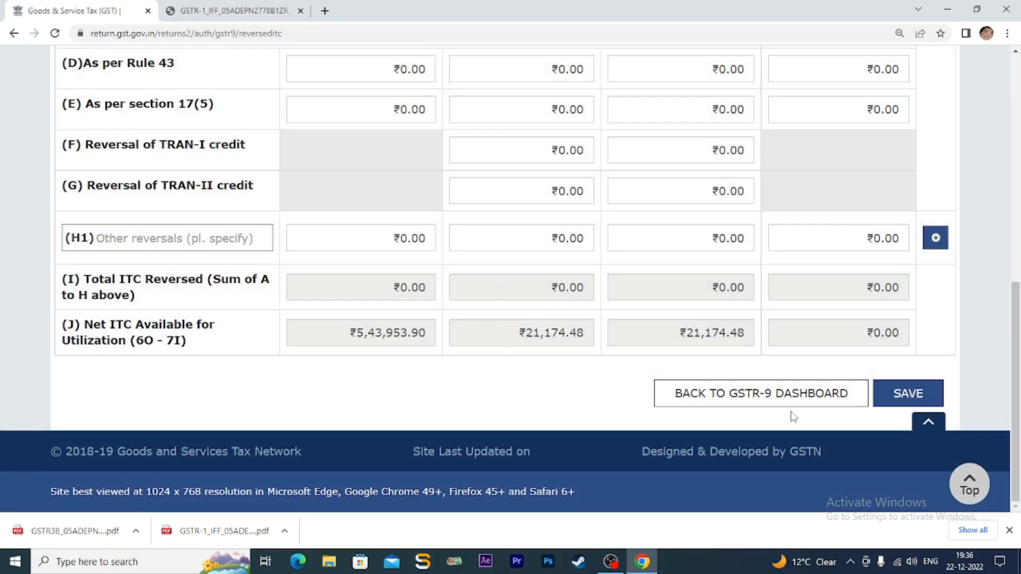
- Return to the GSTR-9 dashboard and open Table 8 to review row D's ₹18,722.42 difference
click(798, 397)
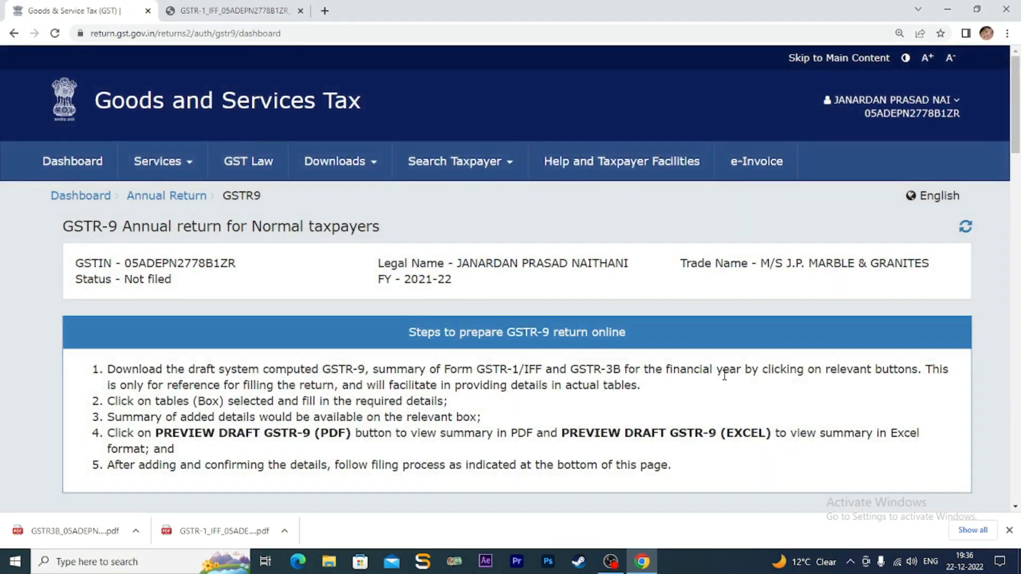
scroll(724, 375, down, 10)
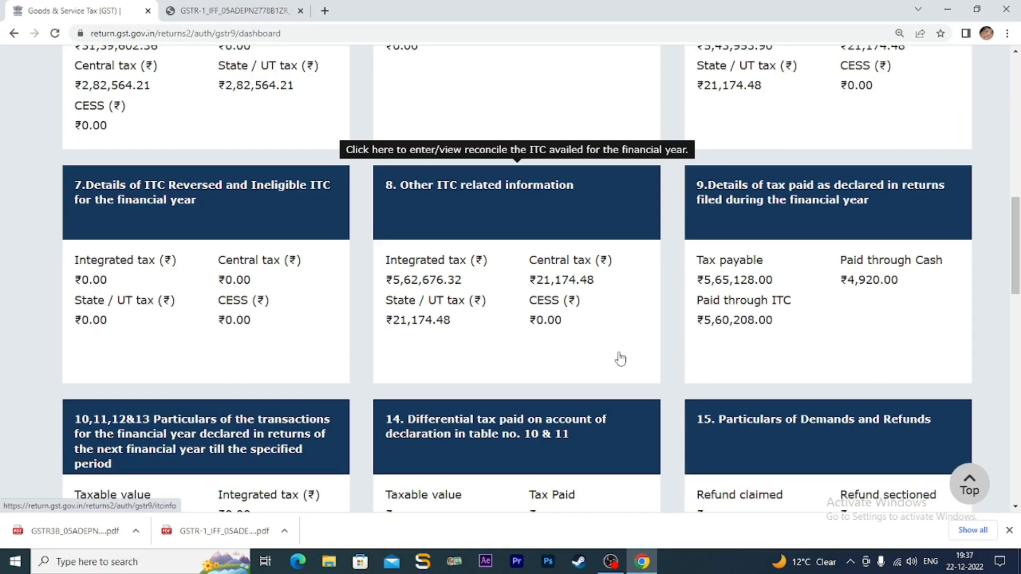
click(499, 203)
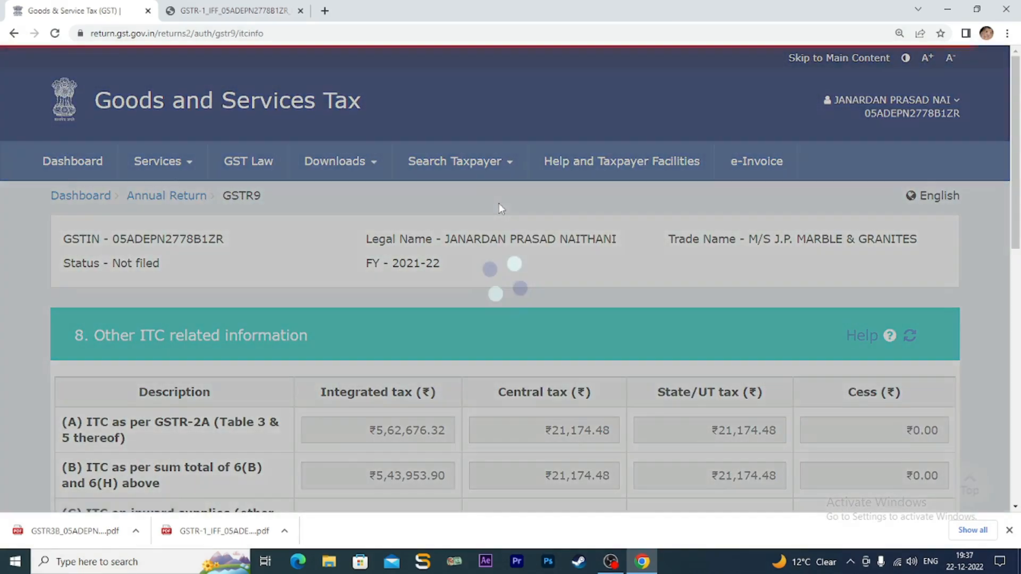
scroll(460, 291, down, 3)
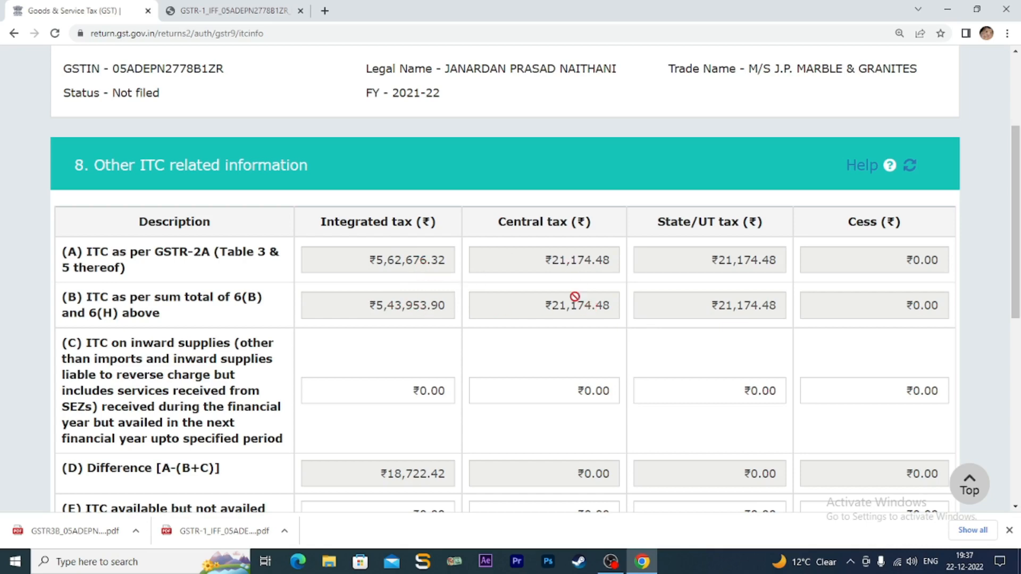
scroll(576, 305, down, 3)
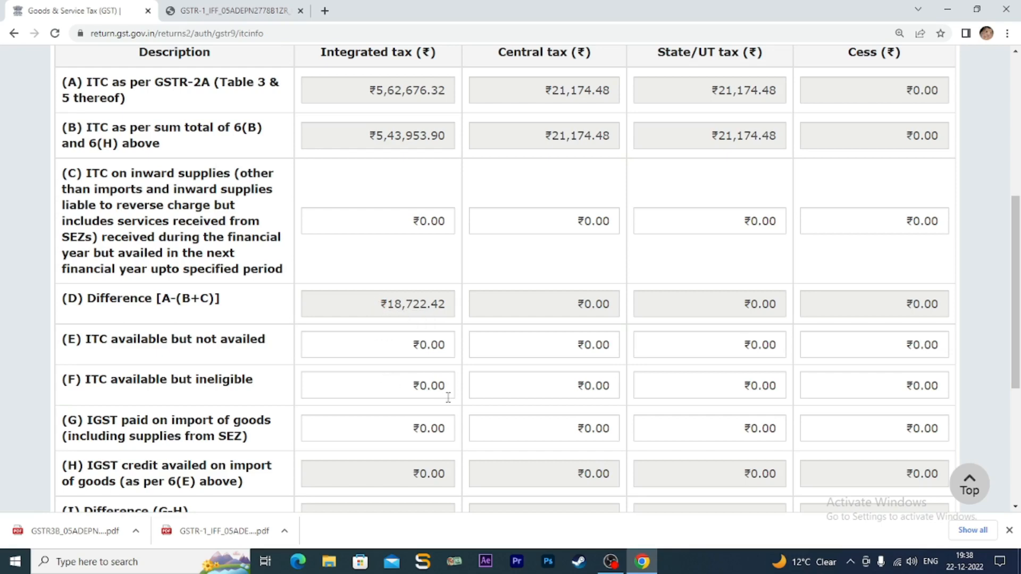
scroll(462, 336, up, 2)
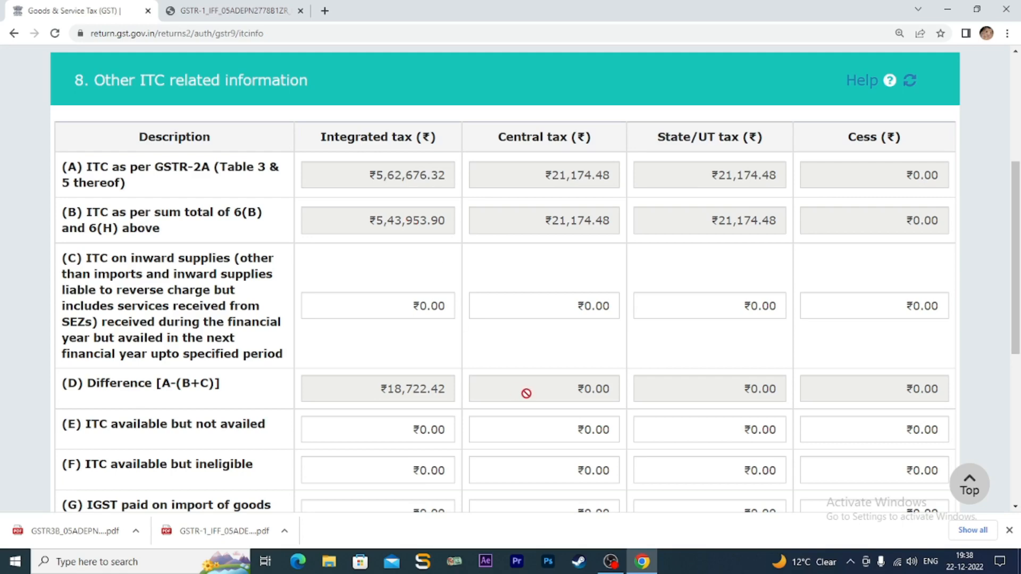
scroll(525, 391, down, 3)
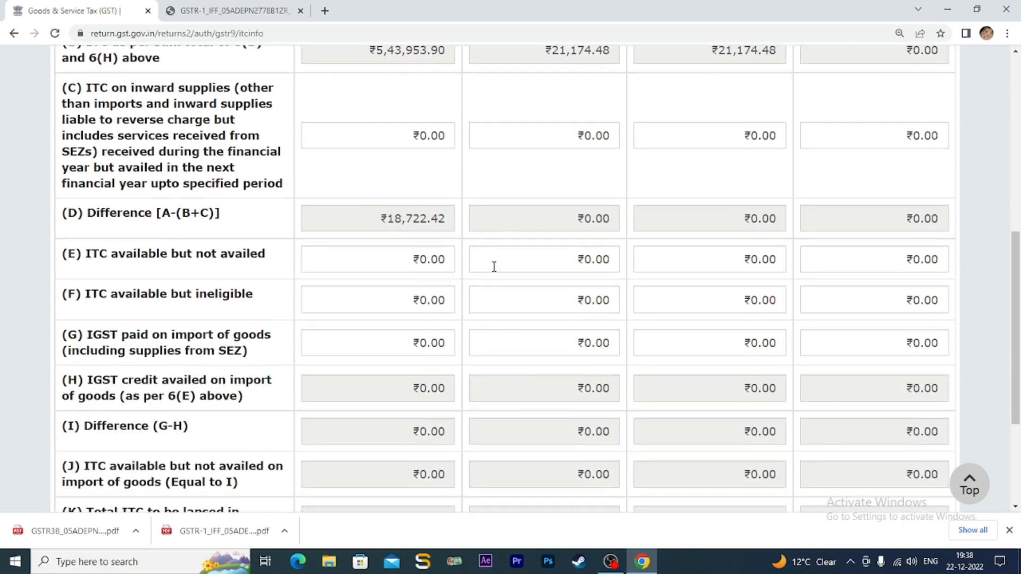
- Enter 18722.42 as integrated tax in row E, ITC available but not availed
click(411, 257)
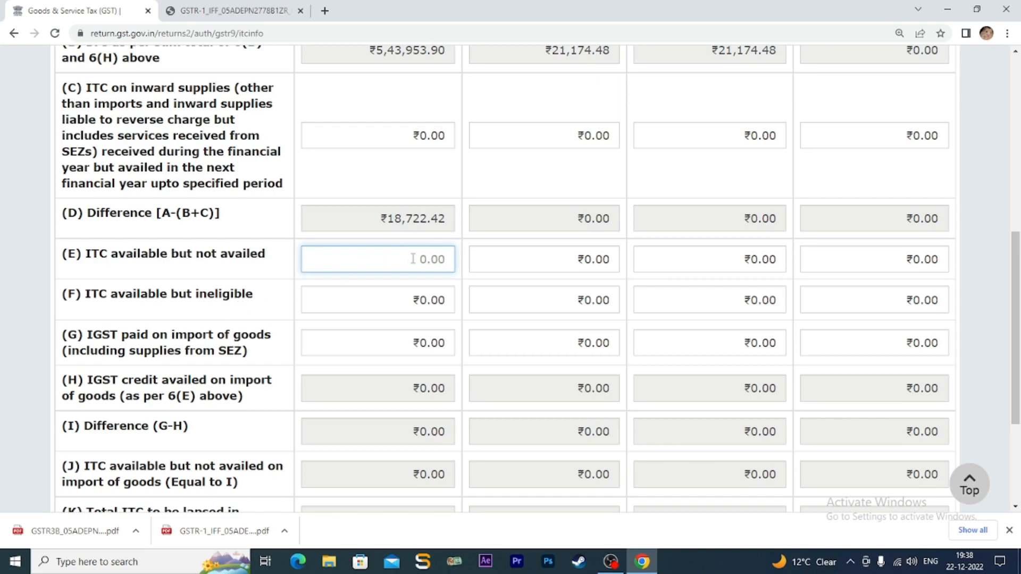
key(BackSpace)
key(BackSpace)
key(BackSpace)
key(BackSpace)
text(18)
text(722.42)
click(437, 301)
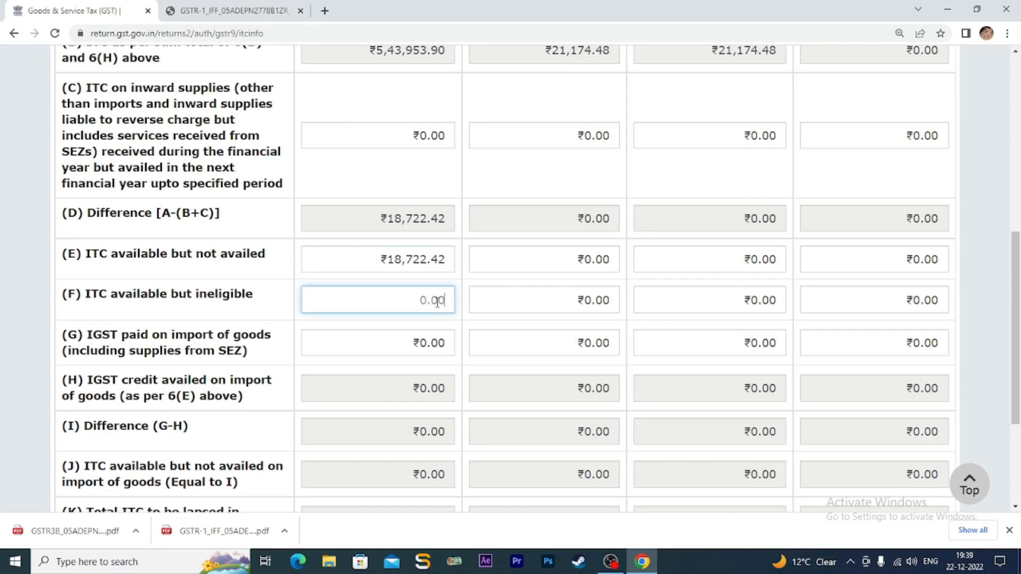
- Check row K totals ₹18,722.42, then save Table 8 and acknowledge the success message
scroll(434, 302, down, 3)
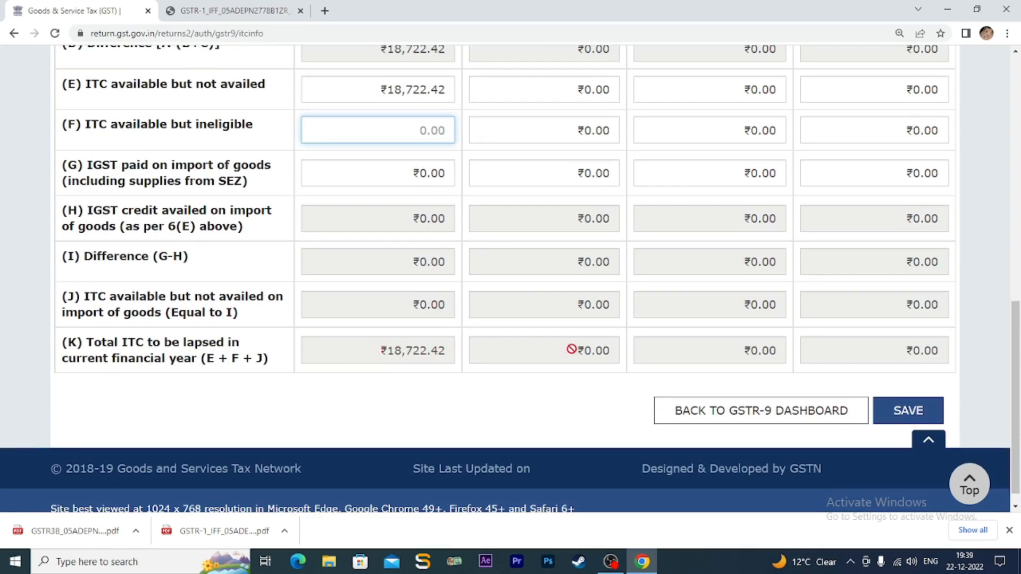
scroll(483, 289, up, 2)
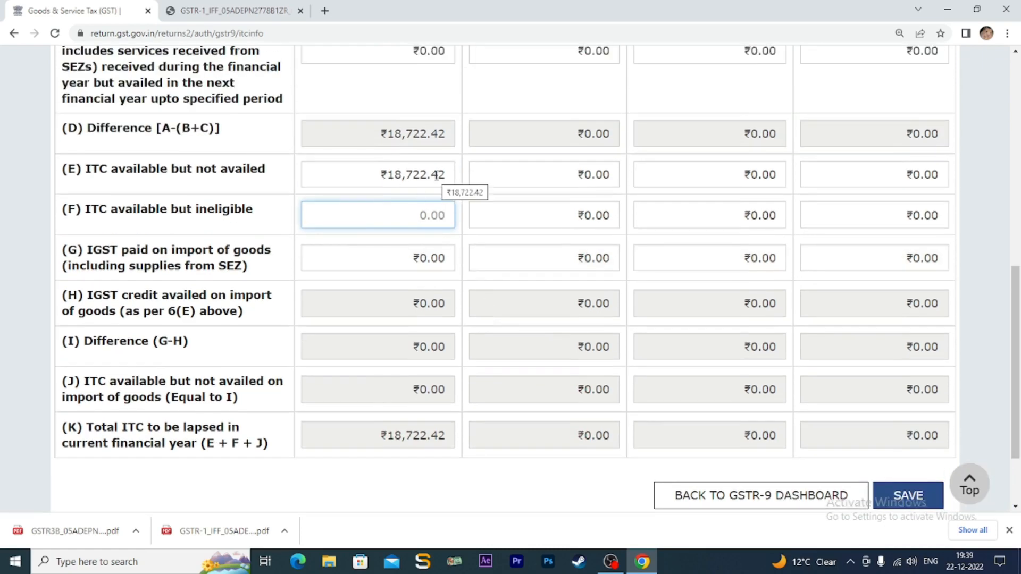
scroll(485, 229, up, 2)
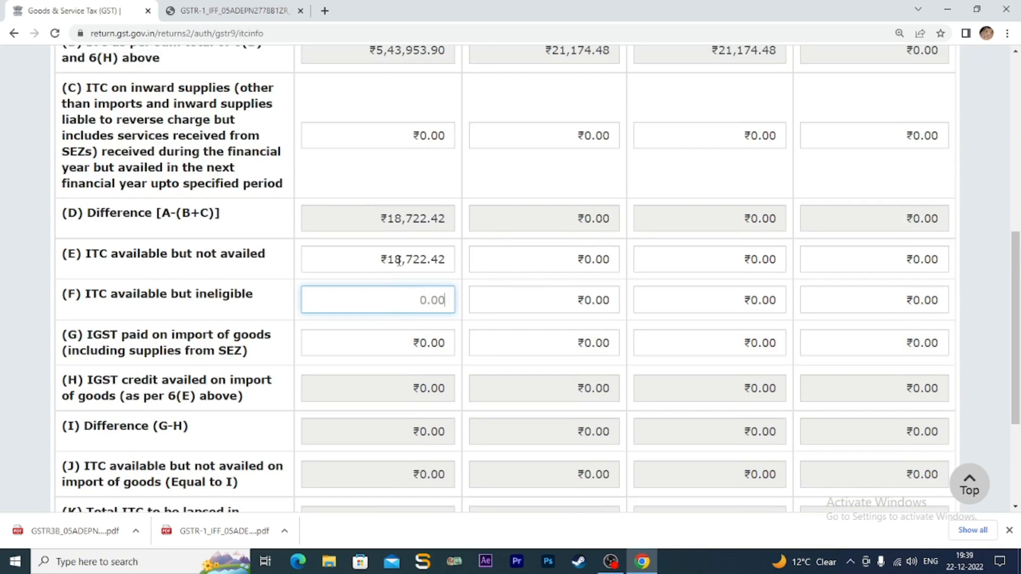
scroll(500, 349, down, 3)
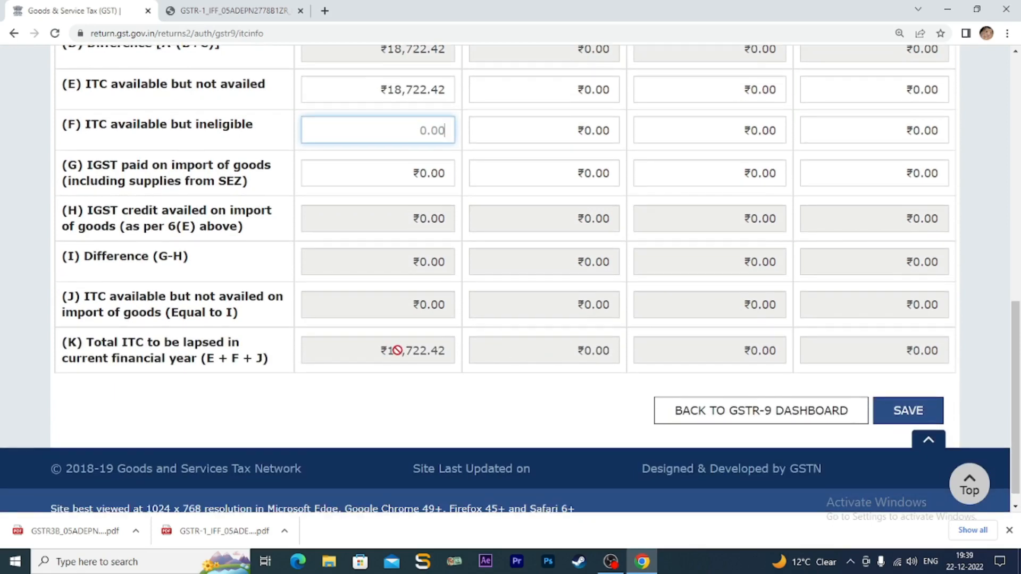
click(900, 413)
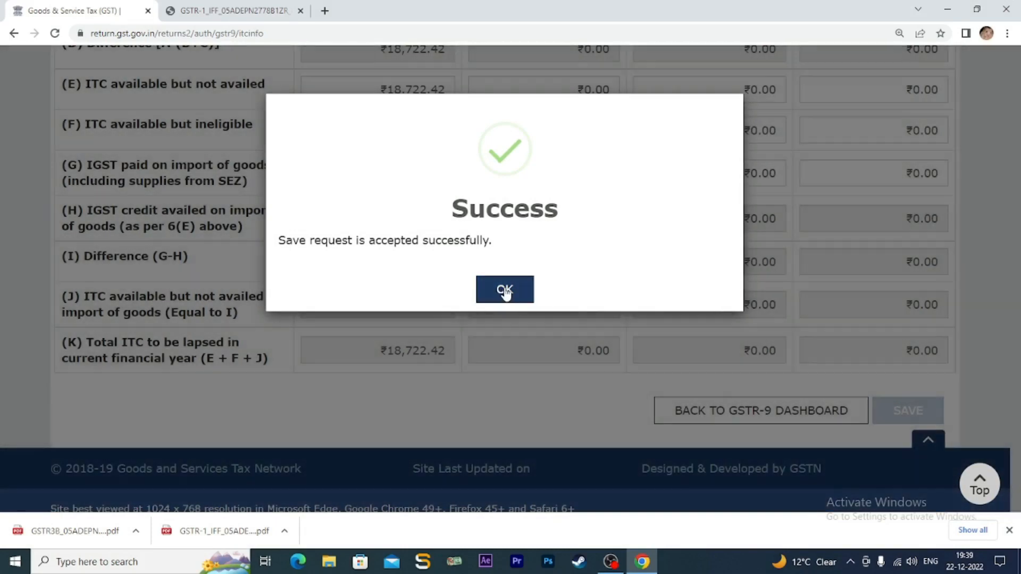
click(505, 291)
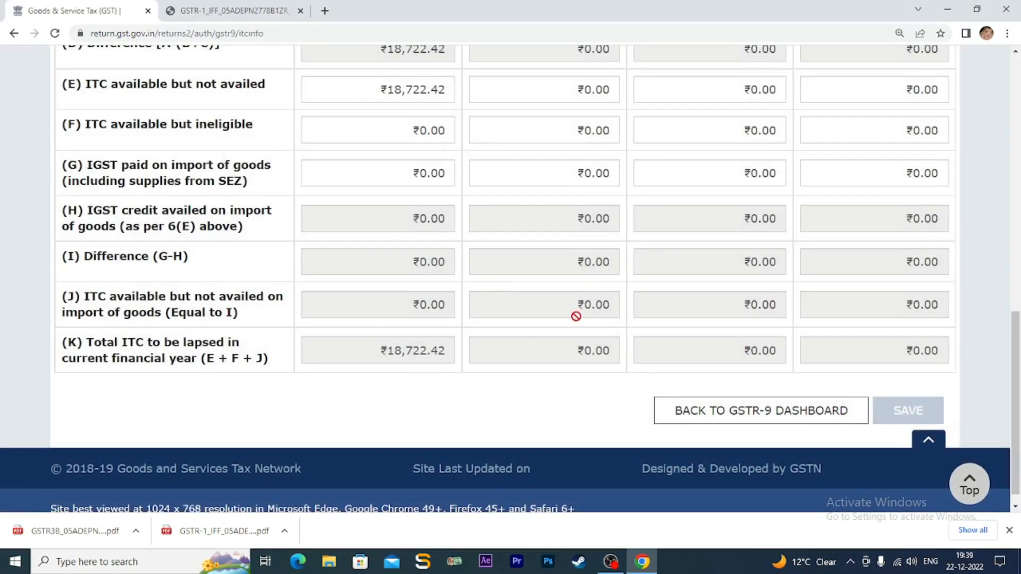
- Open the Table 9 tax-paid page showing ₹2,82,564.00 central and state tax, then bring up the GSTR-3B PDF
click(774, 416)
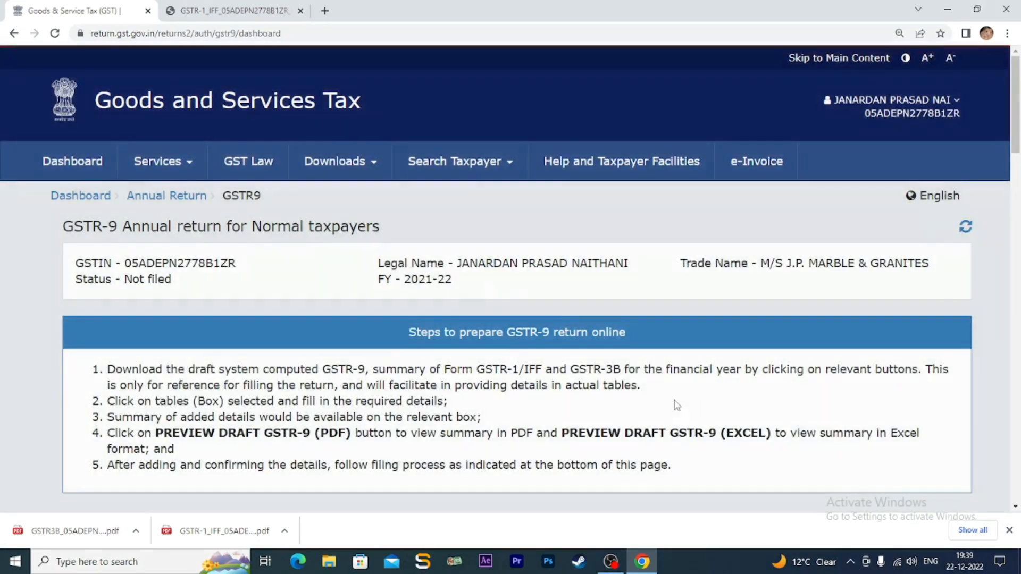
scroll(676, 405, down, 5)
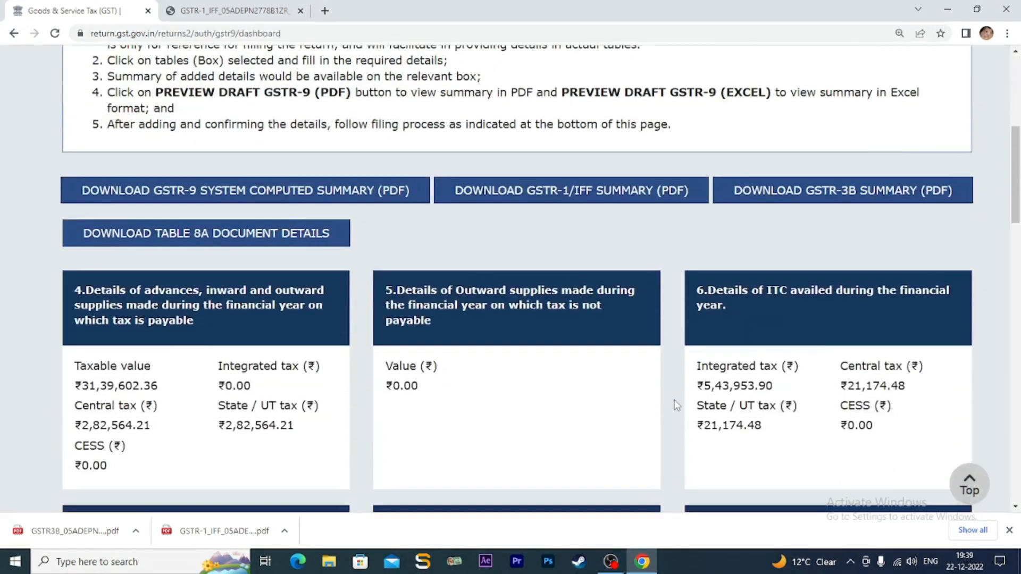
scroll(676, 405, down, 5)
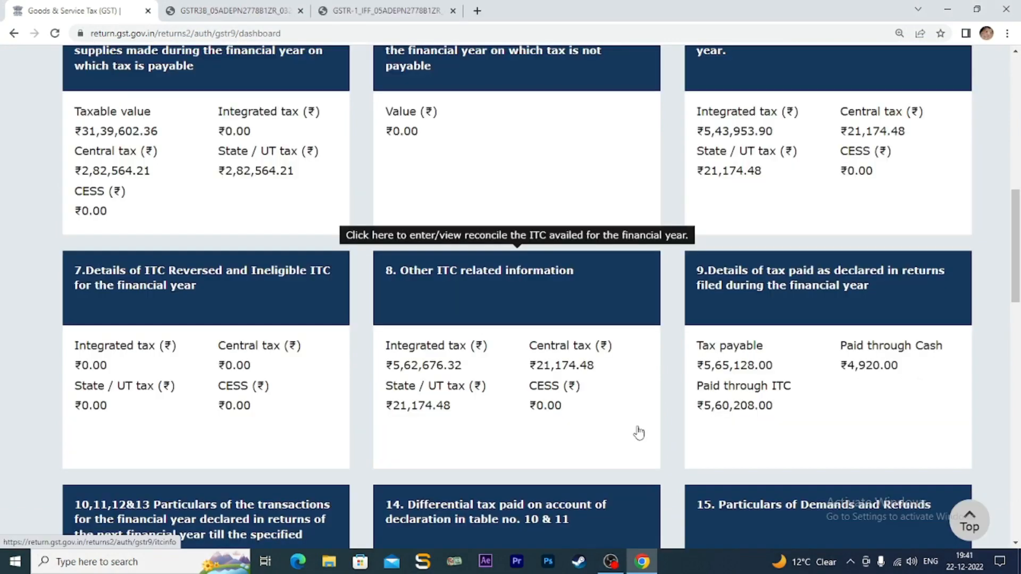
click(770, 287)
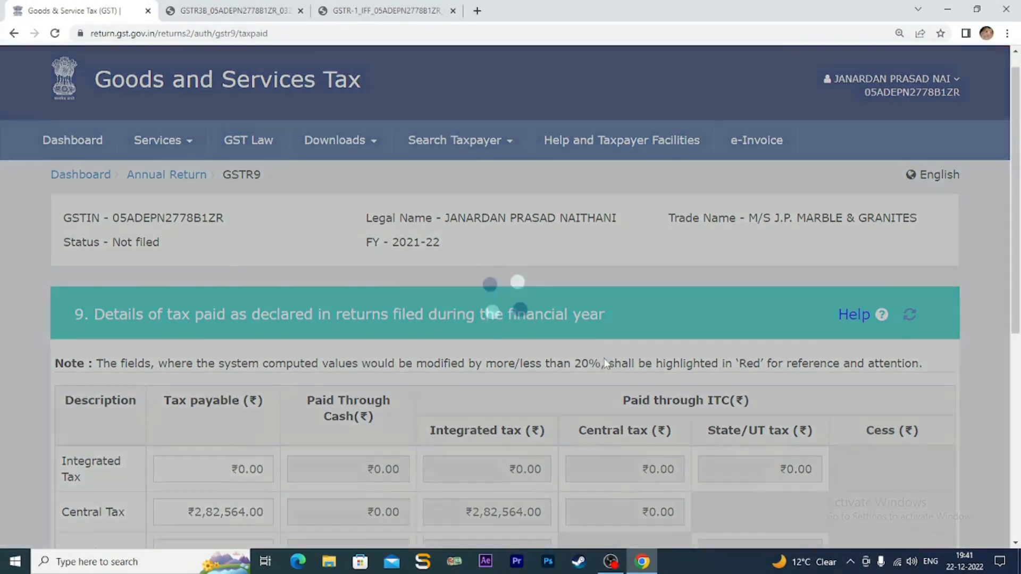
scroll(605, 364, down, 3)
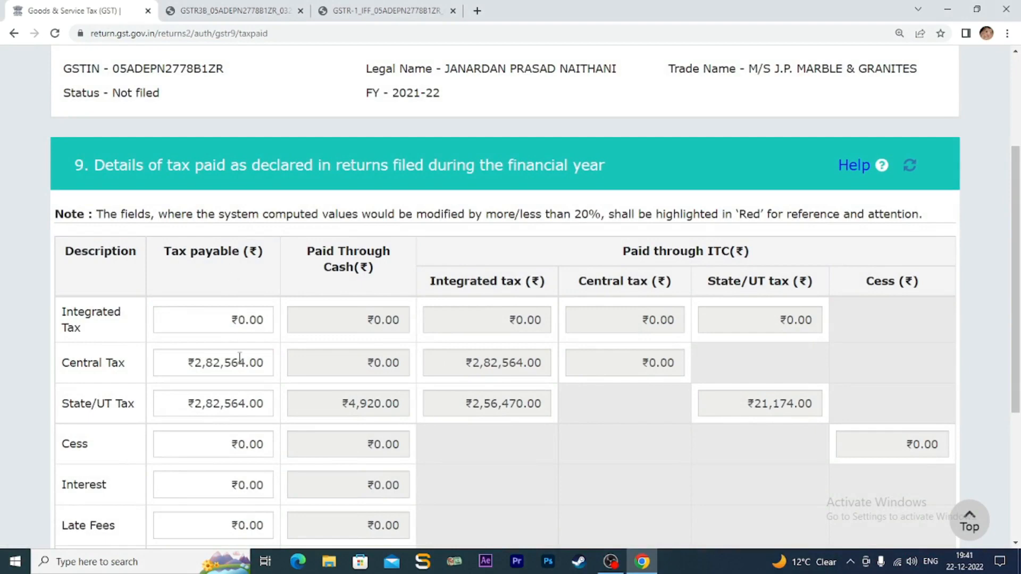
scroll(252, 314, down, 2)
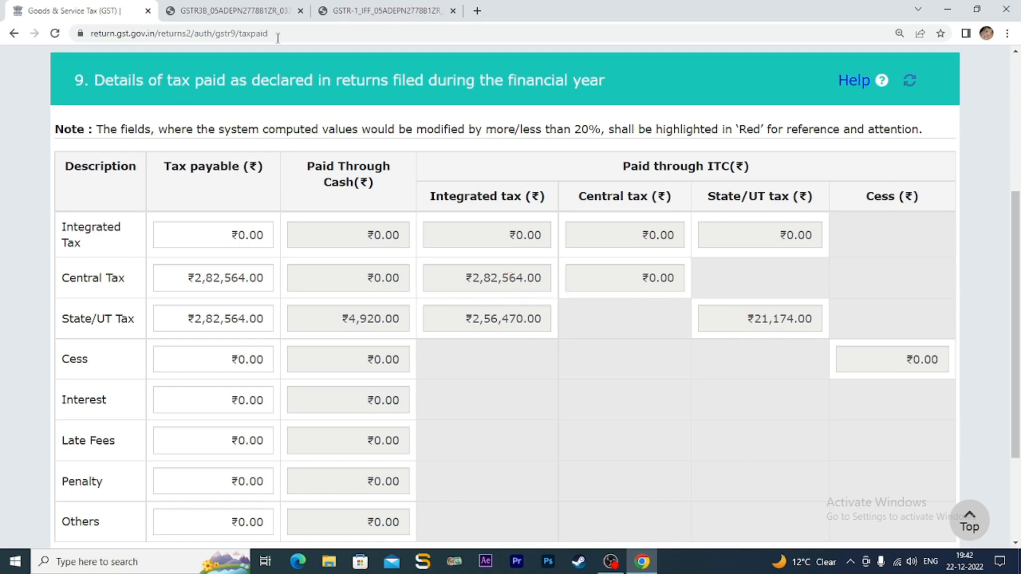
click(255, 11)
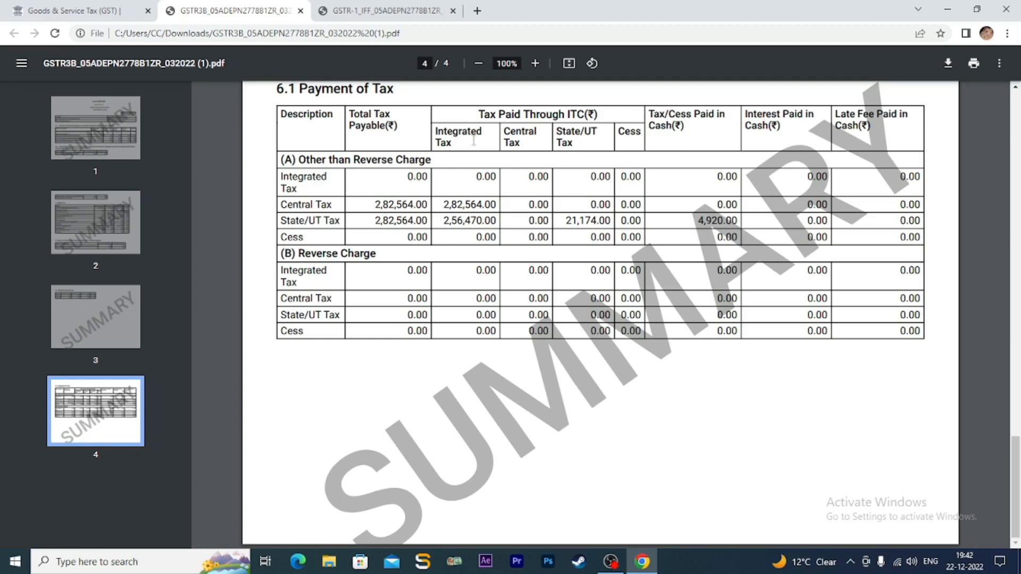
- Highlight GSTR-3B 6.1 figures 2,82,564.00, 2,56,470.00, 21,174.00 and 4,920.00 cash, then return to Table 9
drag(444, 205, 498, 205)
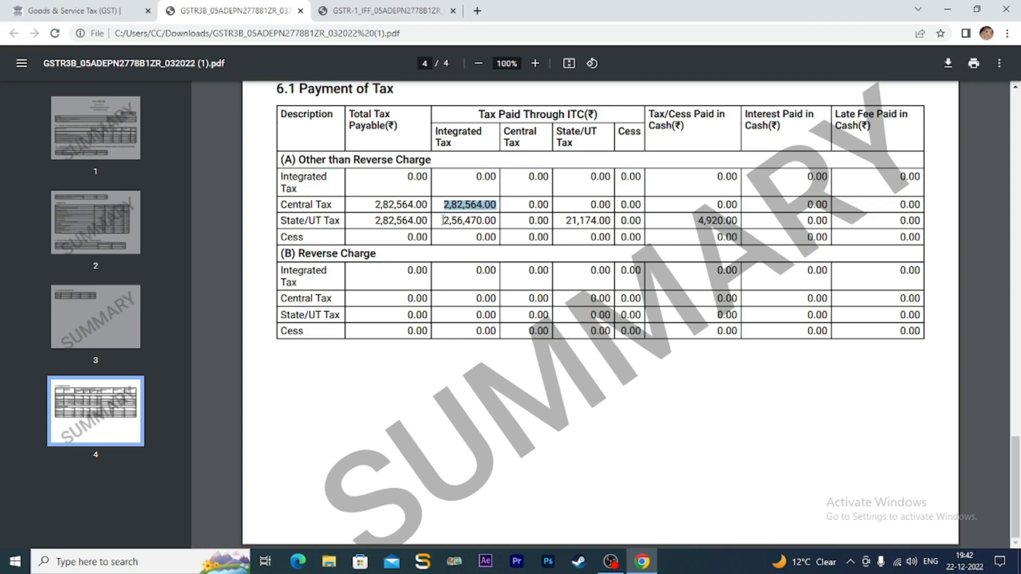
drag(443, 221, 493, 219)
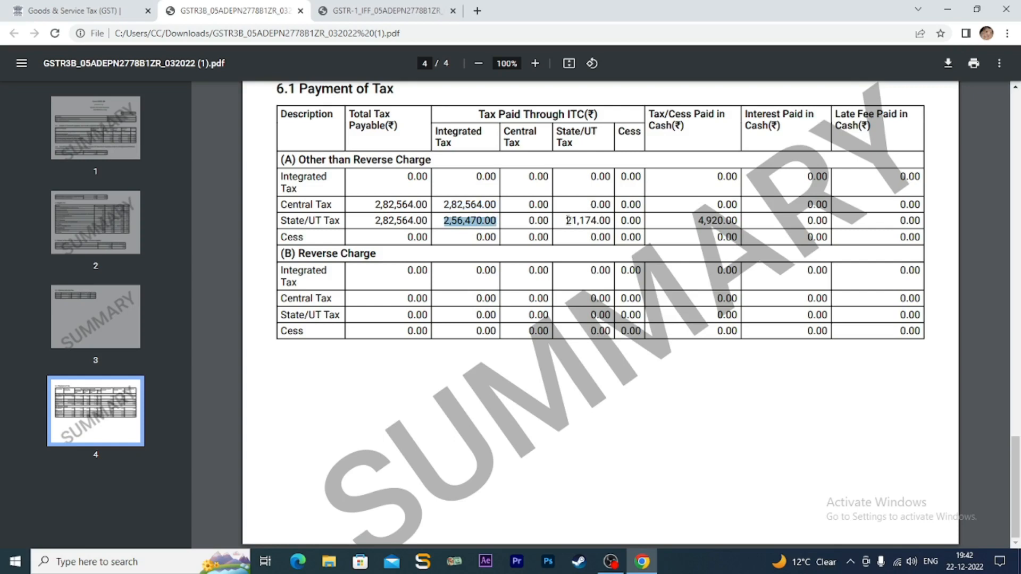
drag(567, 220, 610, 220)
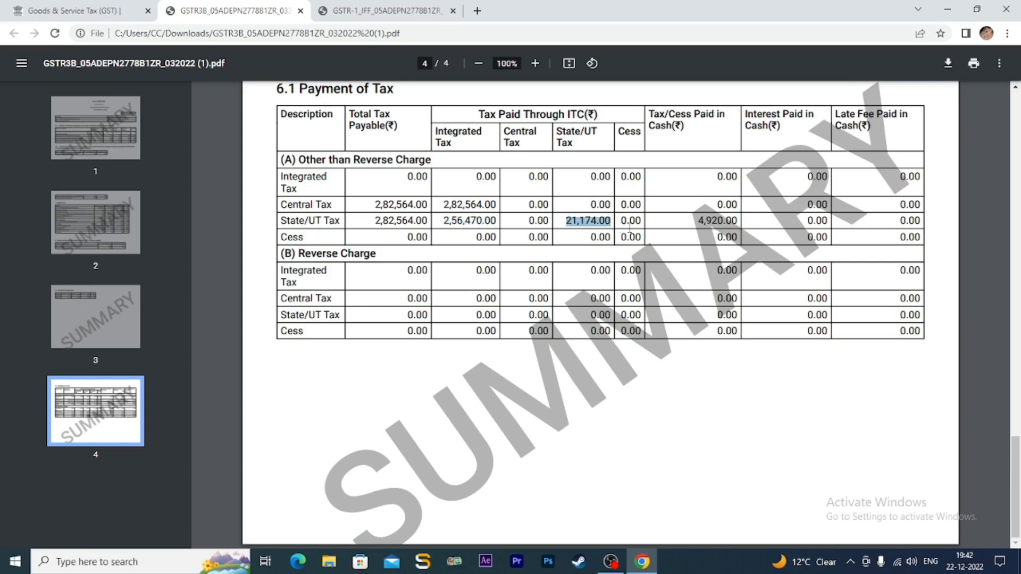
drag(699, 220, 735, 219)
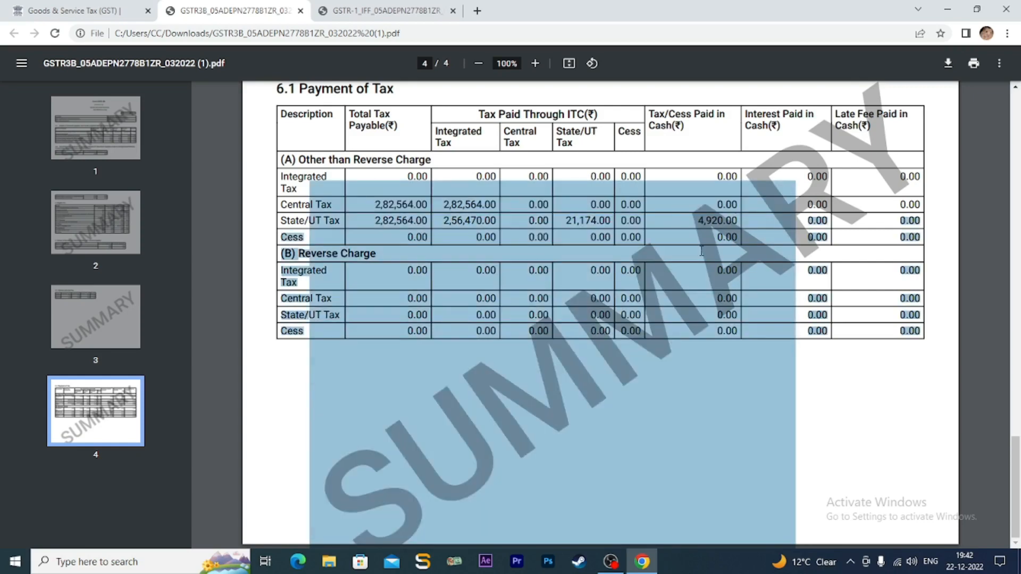
drag(700, 251, 700, 262)
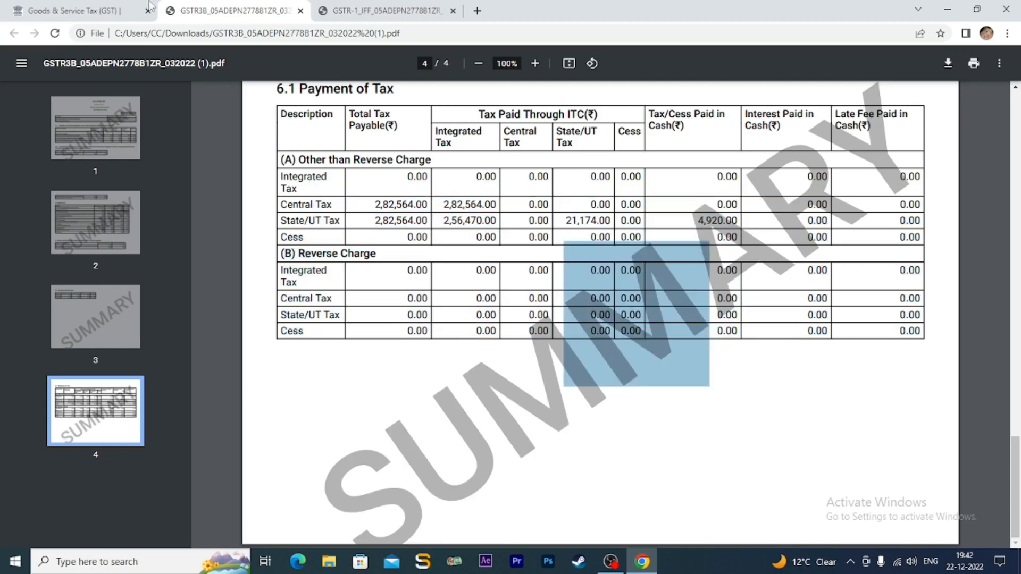
mouse_move(132, 17)
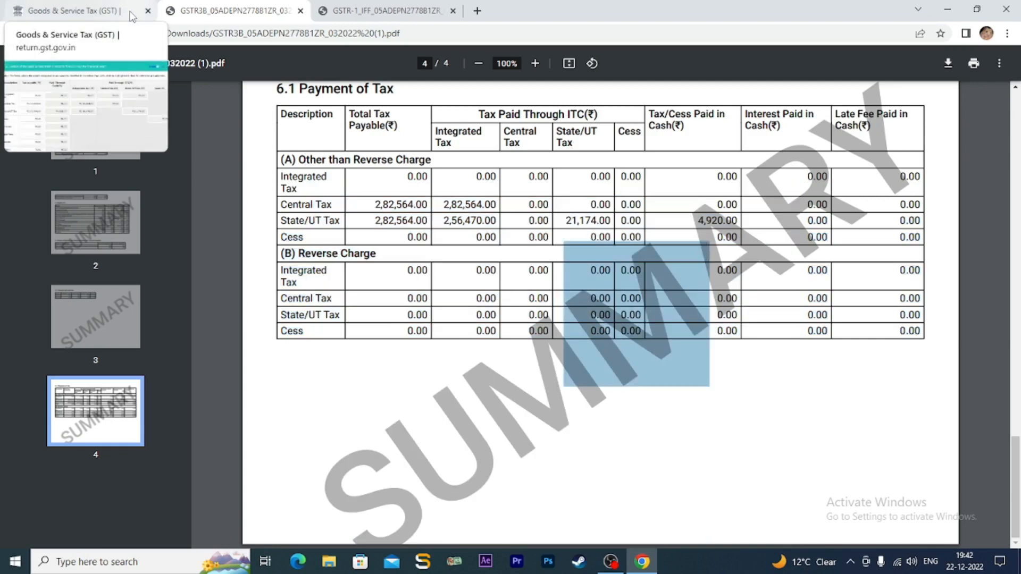
click(132, 16)
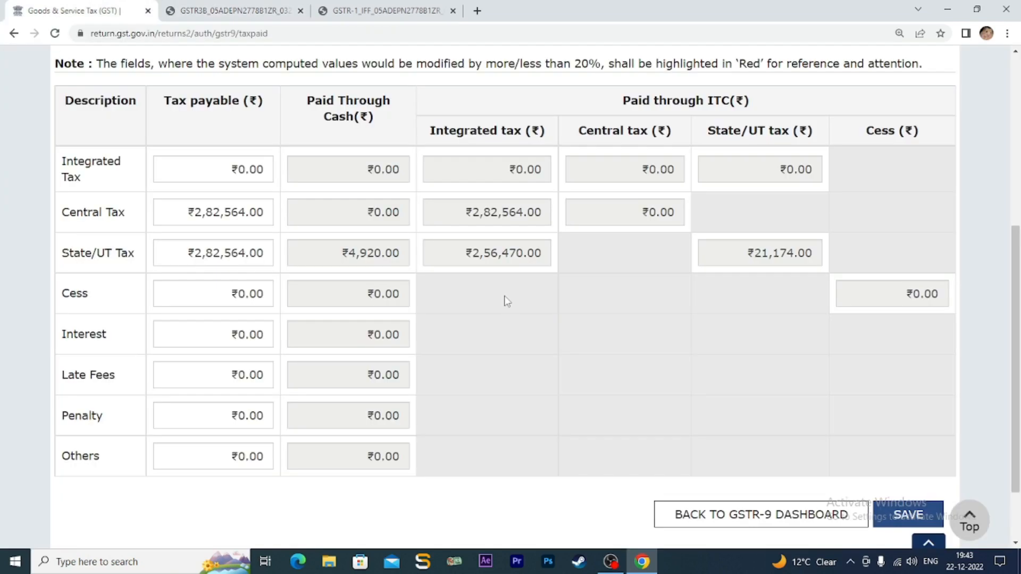
- Save the Table 9 tax-paid entries and dismiss the success message
scroll(525, 345, down, 2)
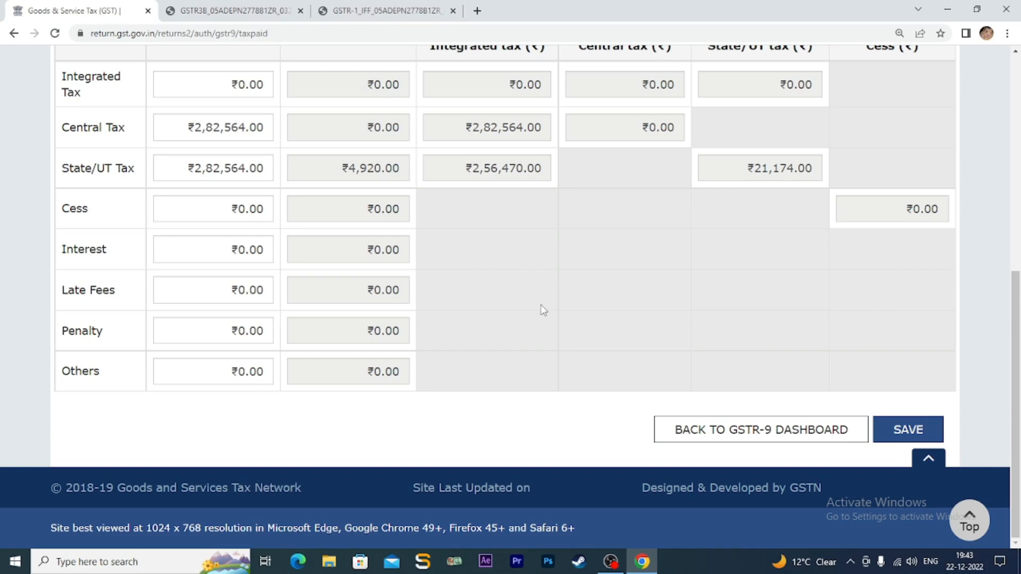
click(908, 431)
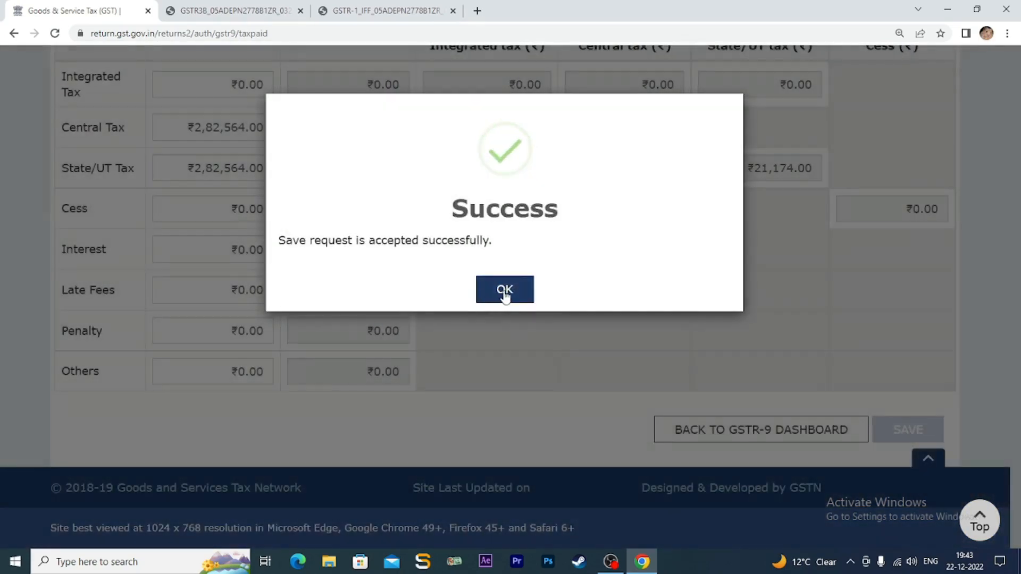
click(503, 290)
- Return to the GSTR-9 dashboard and scroll down to Table 17 with 8 HSN records
click(781, 429)
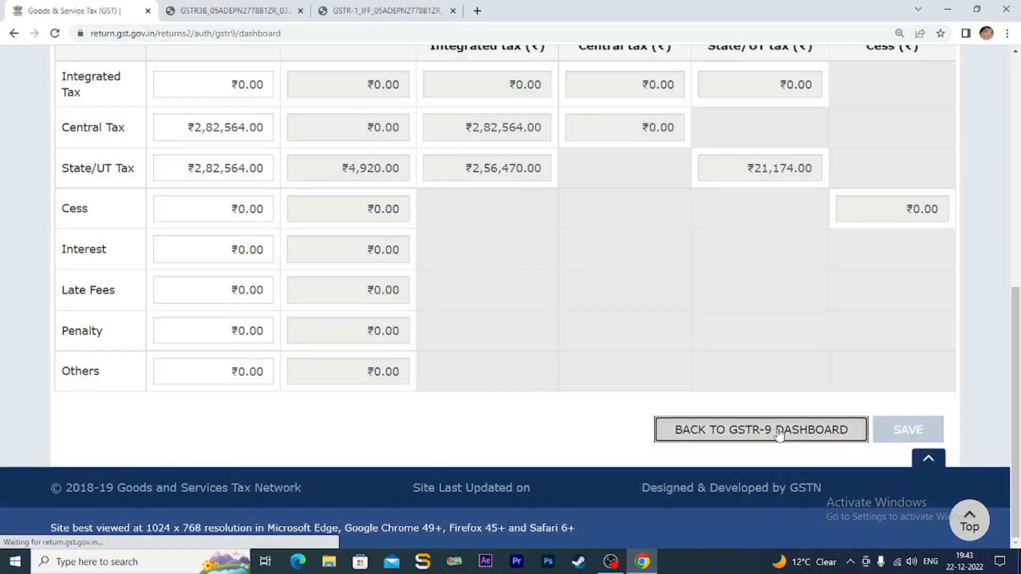
scroll(601, 397, down, 8)
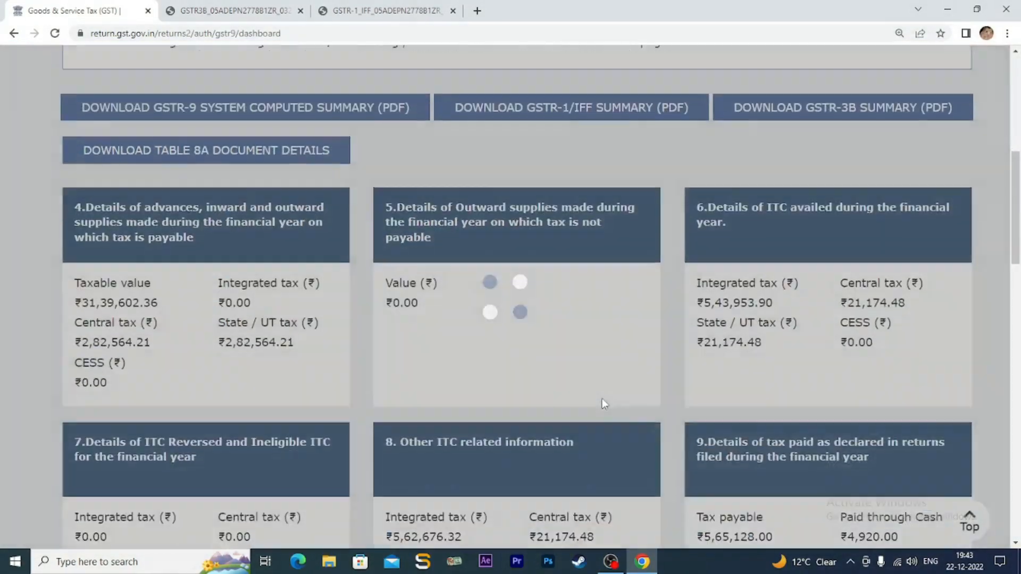
scroll(603, 406, down, 6)
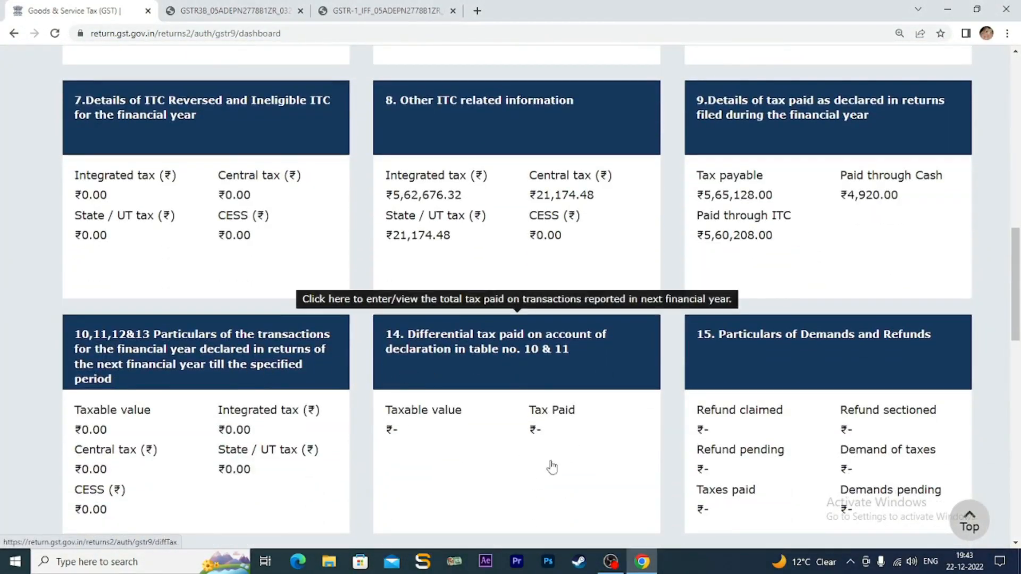
scroll(599, 469, down, 1)
scroll(599, 469, down, 2)
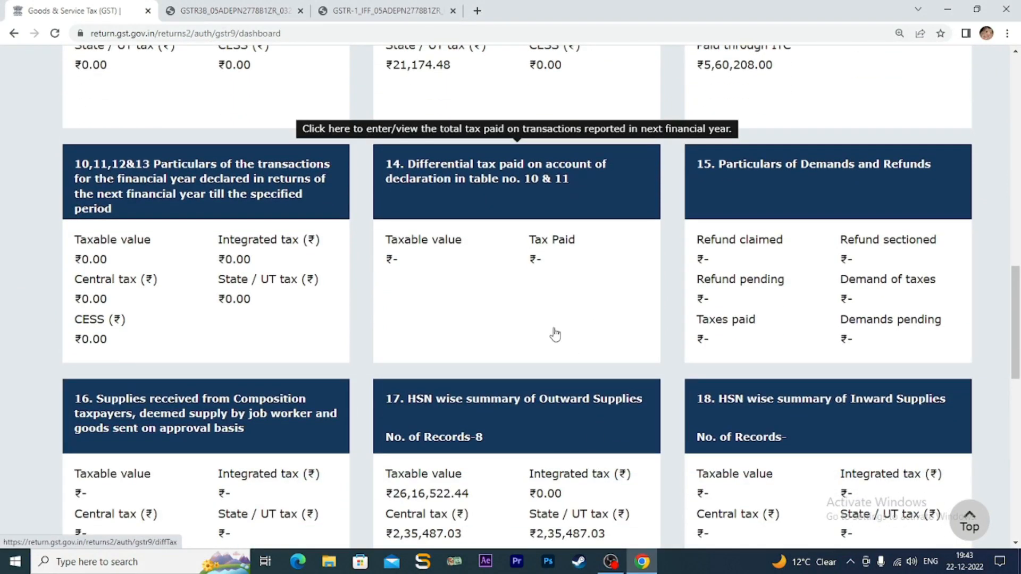
click(488, 180)
scroll(506, 298, down, 4)
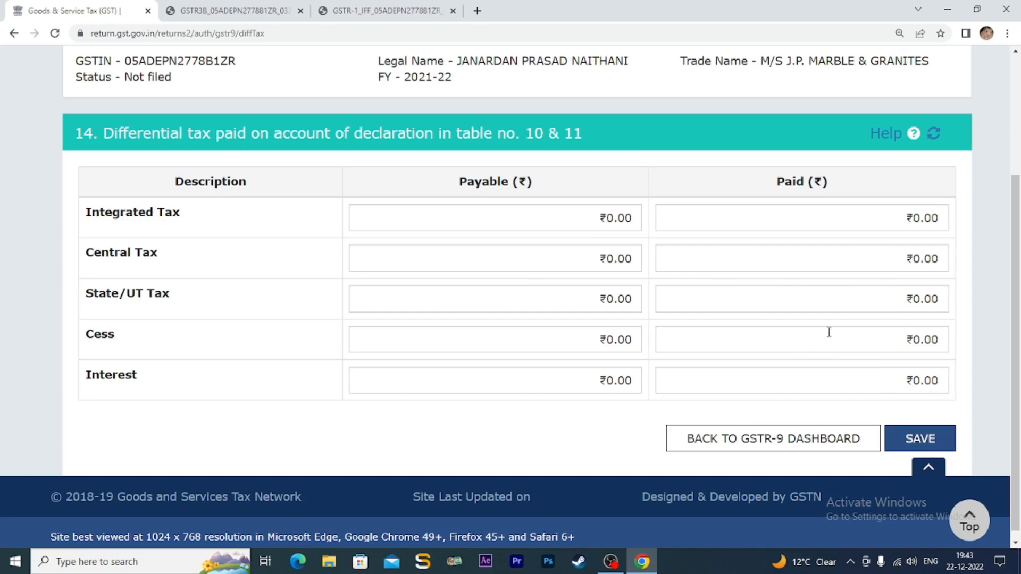
click(800, 437)
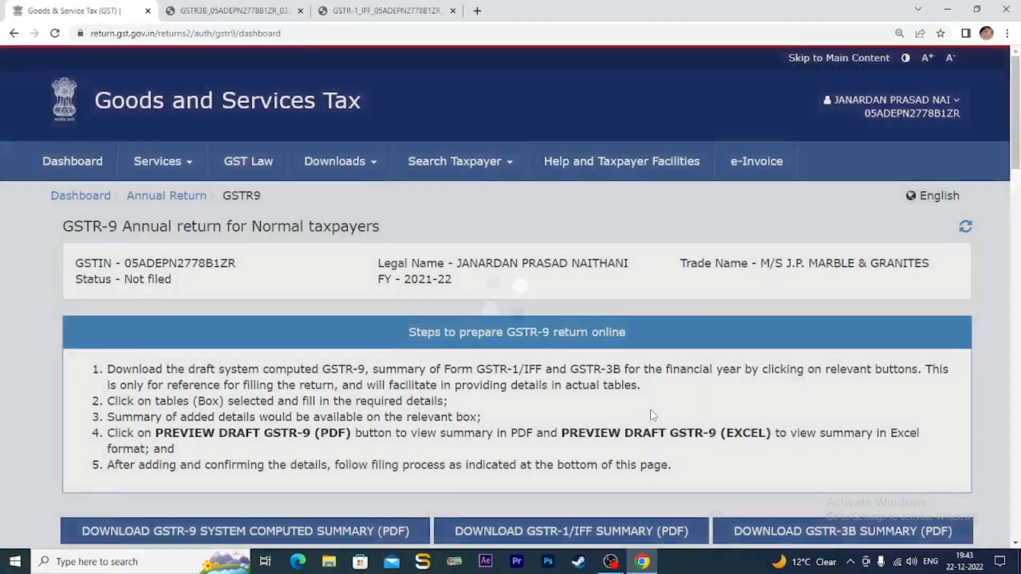
scroll(650, 415, down, 10)
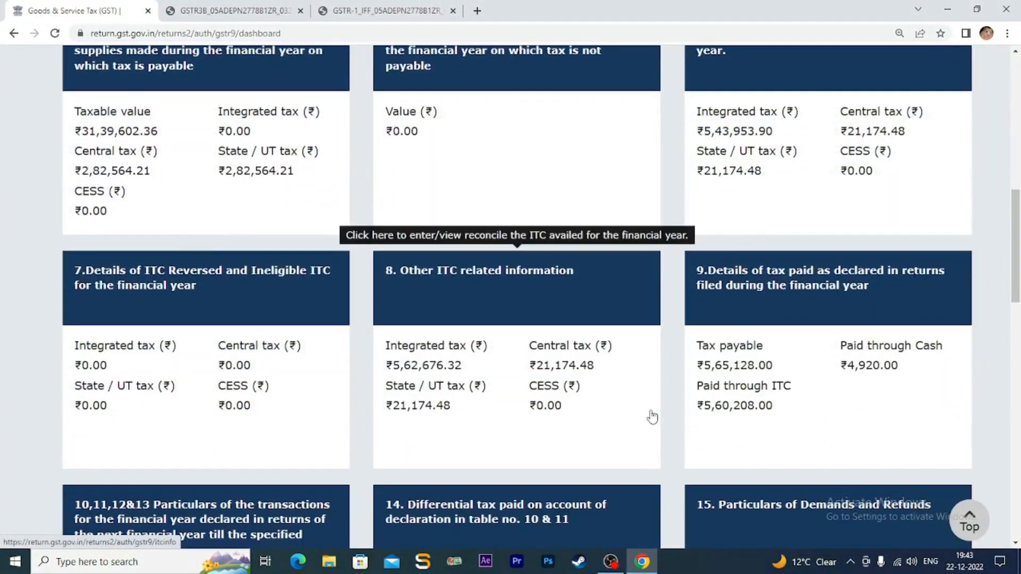
scroll(570, 398, down, 5)
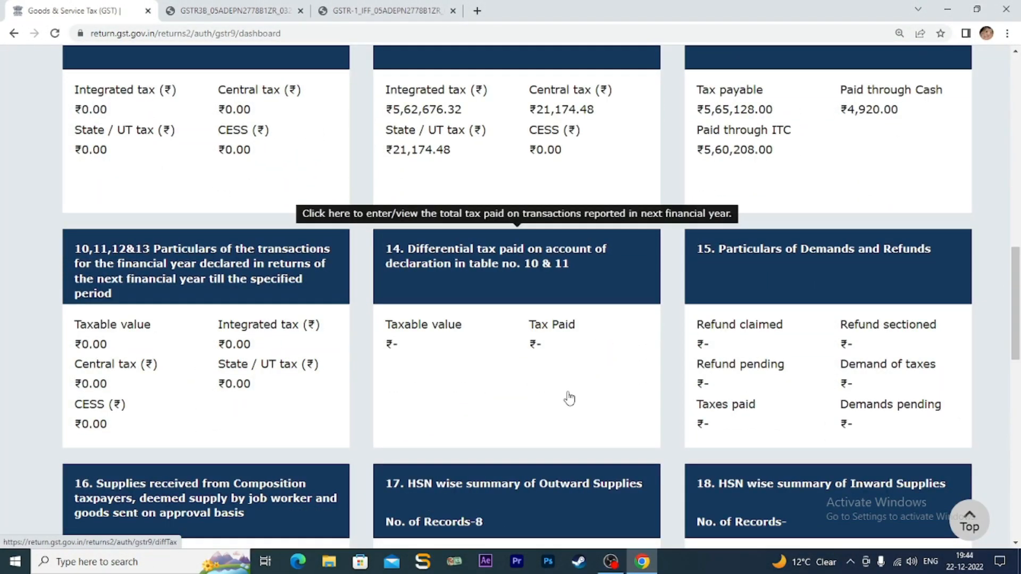
click(796, 273)
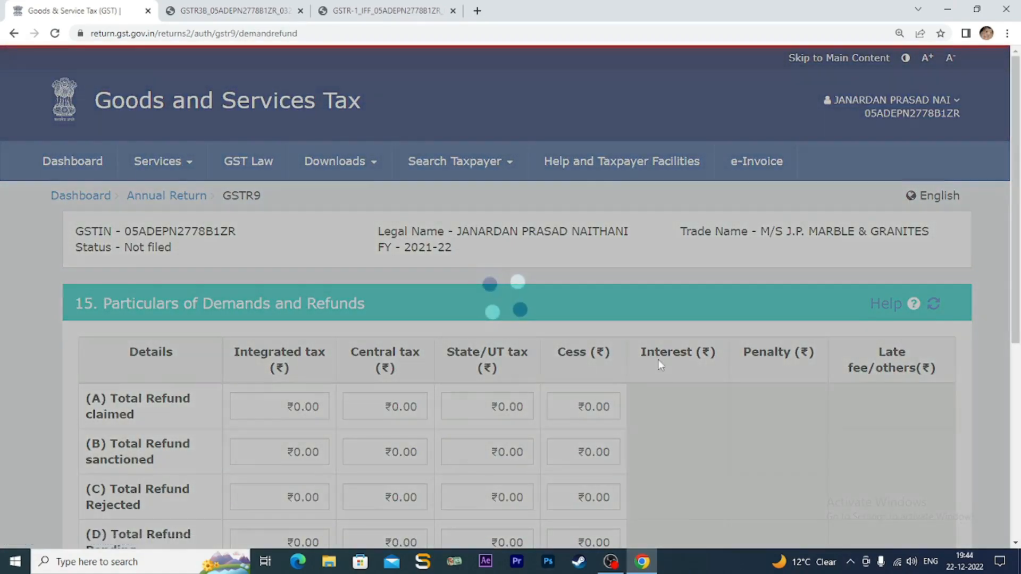
scroll(668, 399, down, 3)
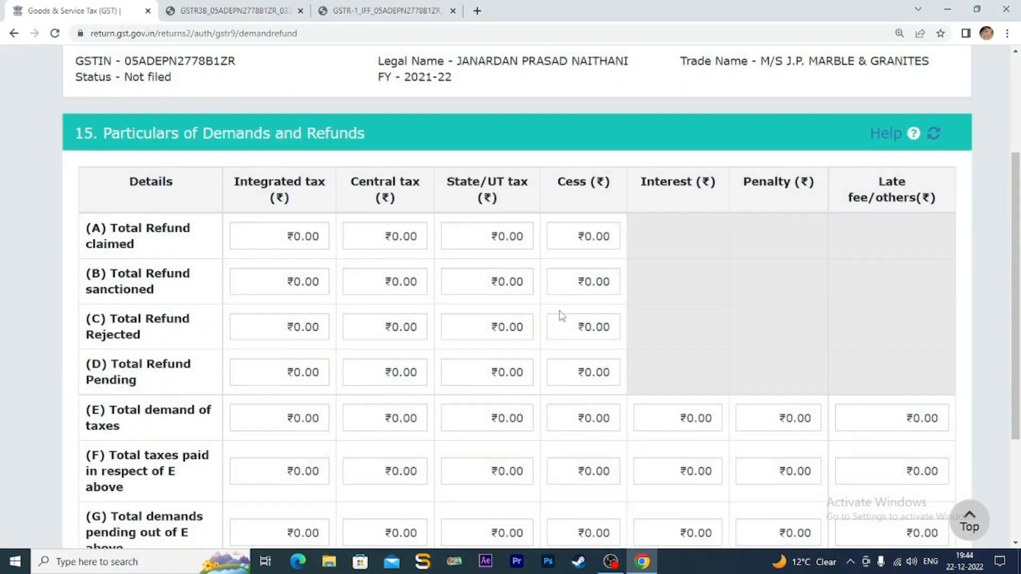
scroll(560, 311, down, 2)
scroll(560, 311, down, 2)
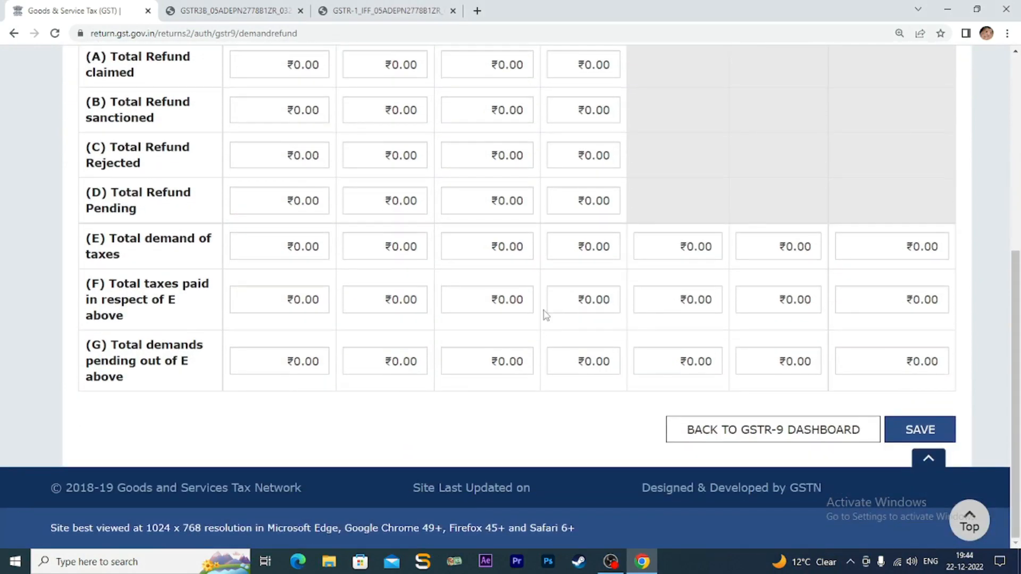
scroll(545, 315, up, 4)
scroll(545, 315, down, 4)
click(756, 432)
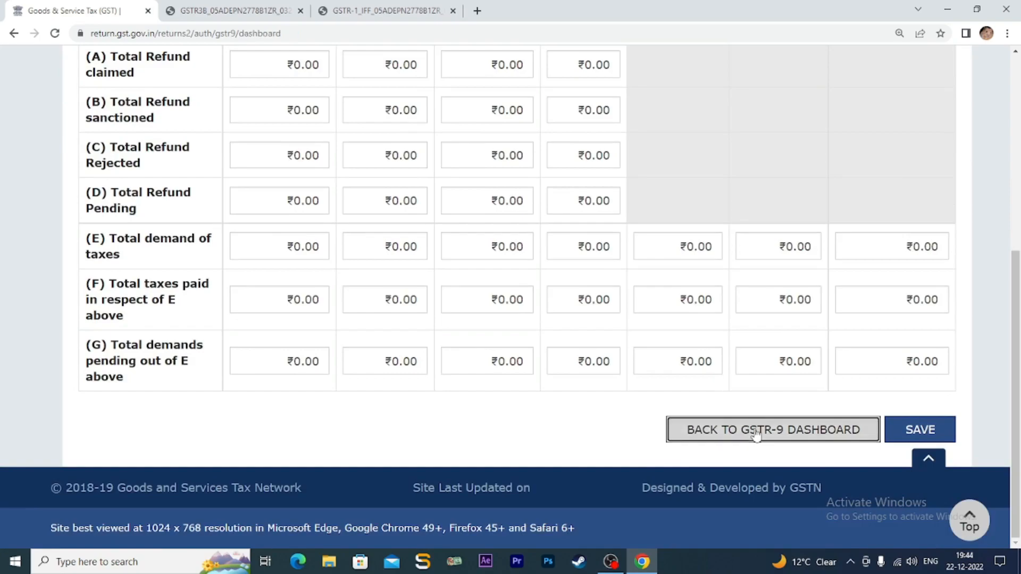
- Scroll the dashboard and open the Table 17 HSN wise summary of Outward Supplies
scroll(561, 391, down, 9)
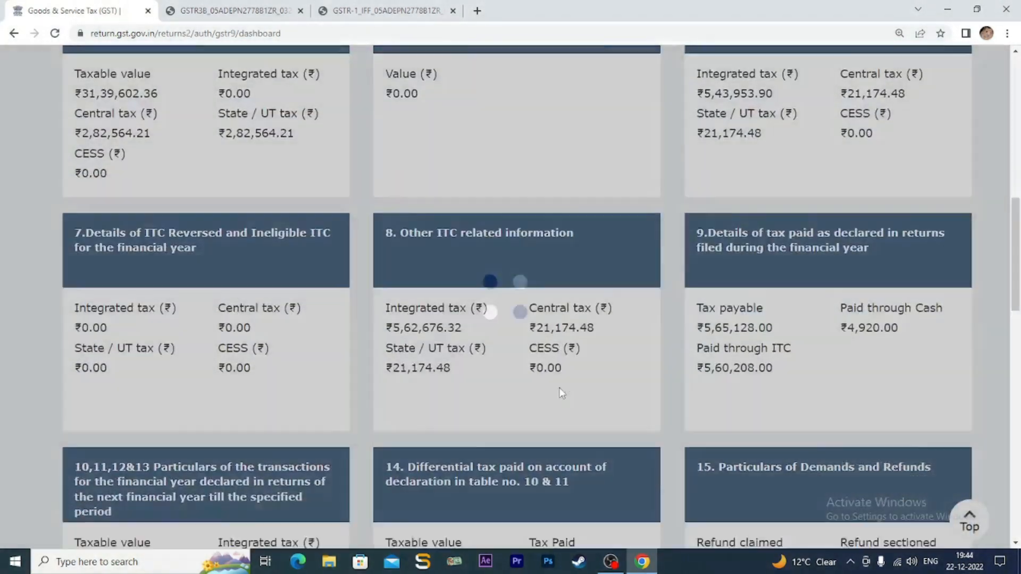
scroll(560, 387, down, 7)
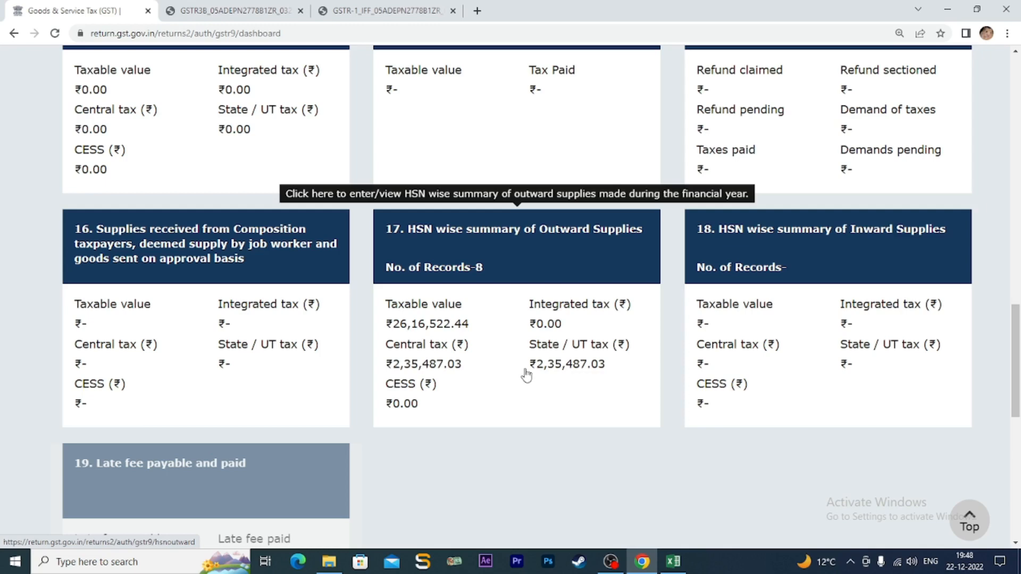
click(498, 246)
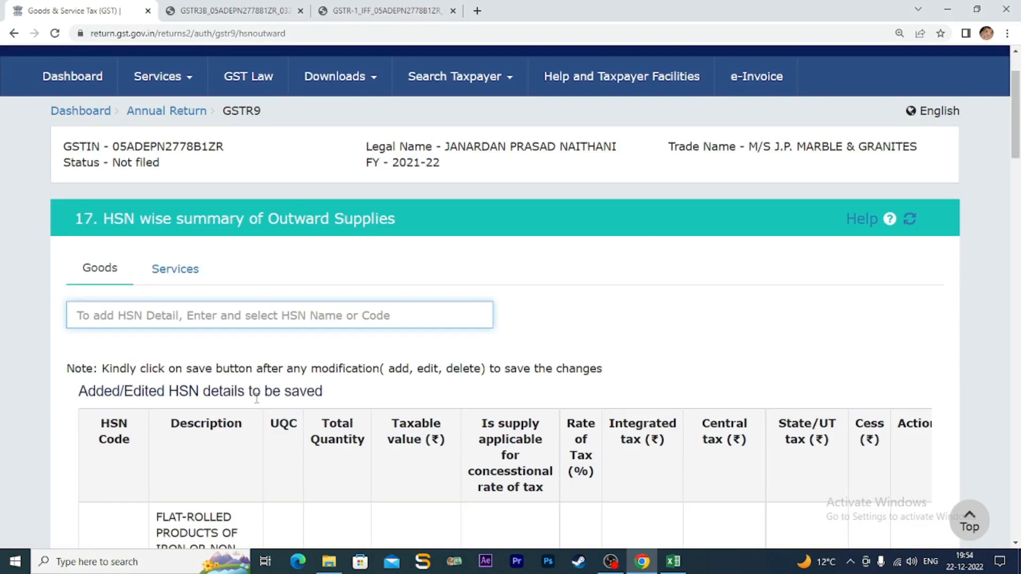
- Search for and select HSN 73069090, then scroll down to the Add/Edit Details form
text(7)
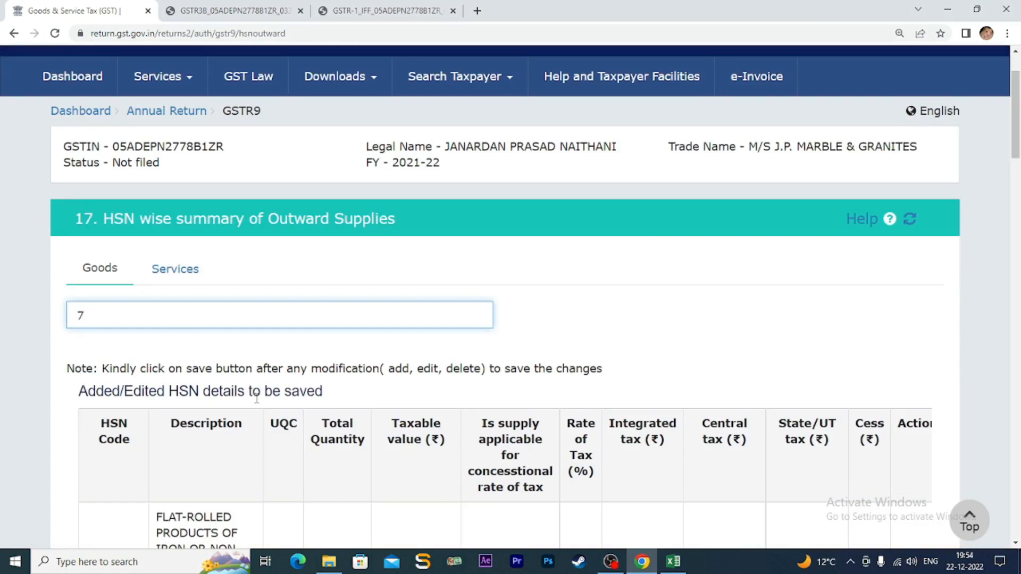
text(30)
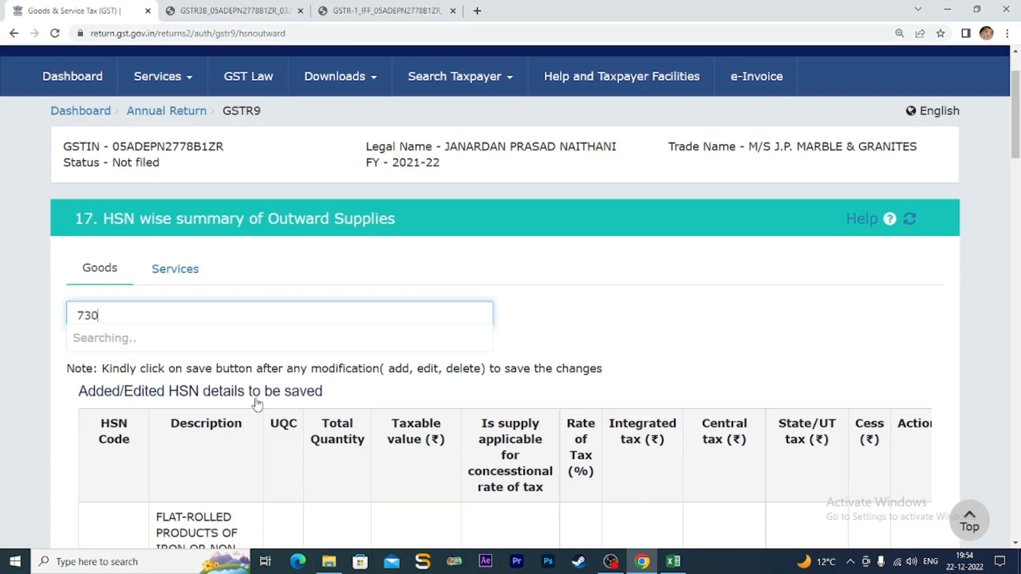
text(69090)
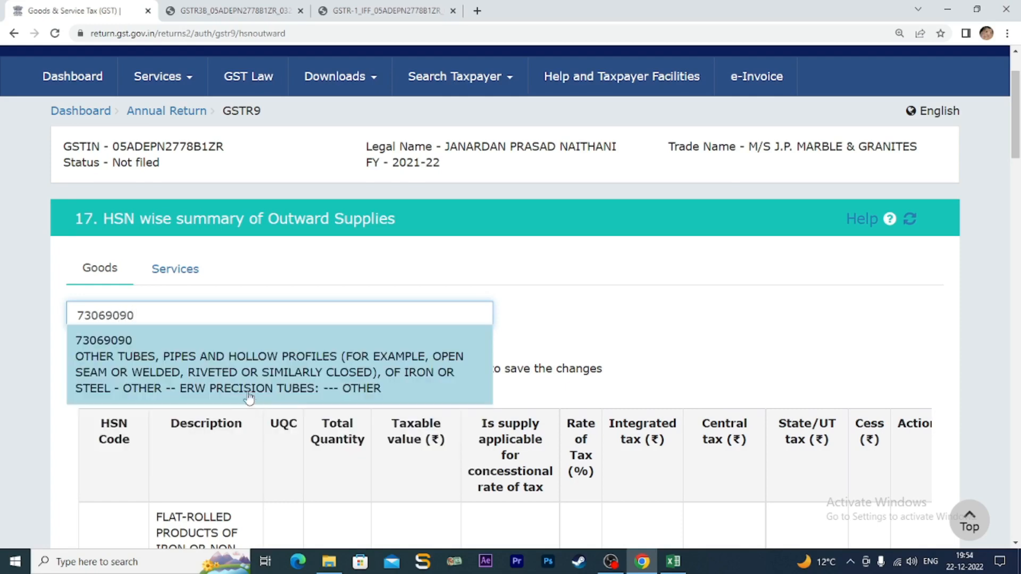
click(220, 367)
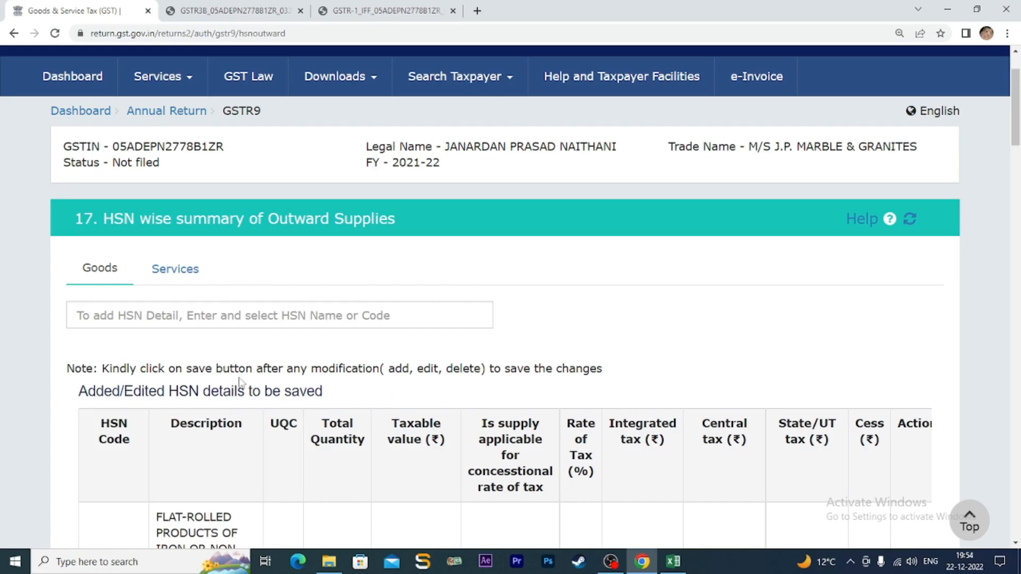
scroll(319, 384, down, 5)
scroll(319, 384, down, 20)
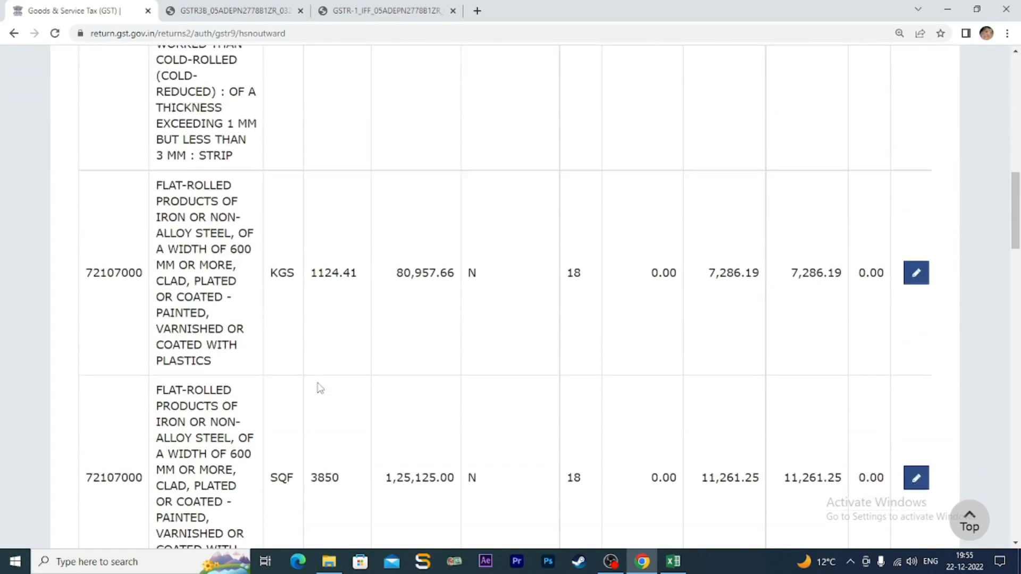
scroll(319, 388, down, 12)
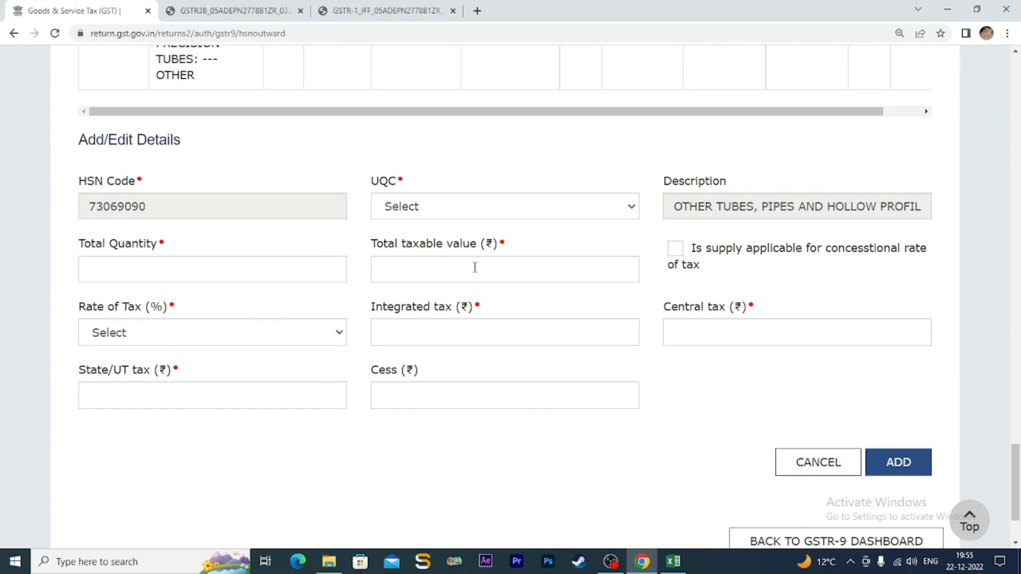
- Mark Excel row 10 (HSN 73069090) green and check its quantity of 7975
click(513, 210)
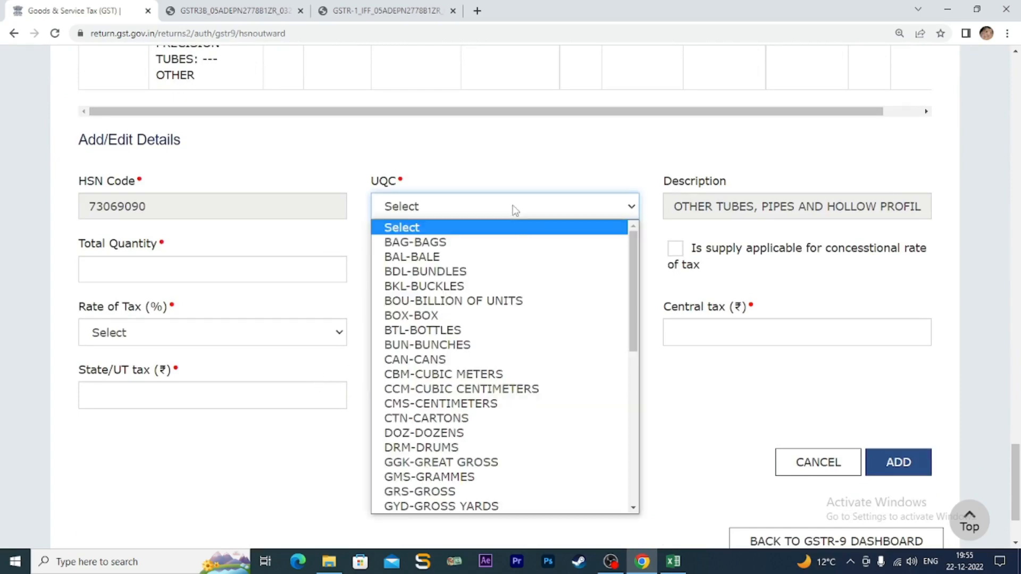
click(674, 565)
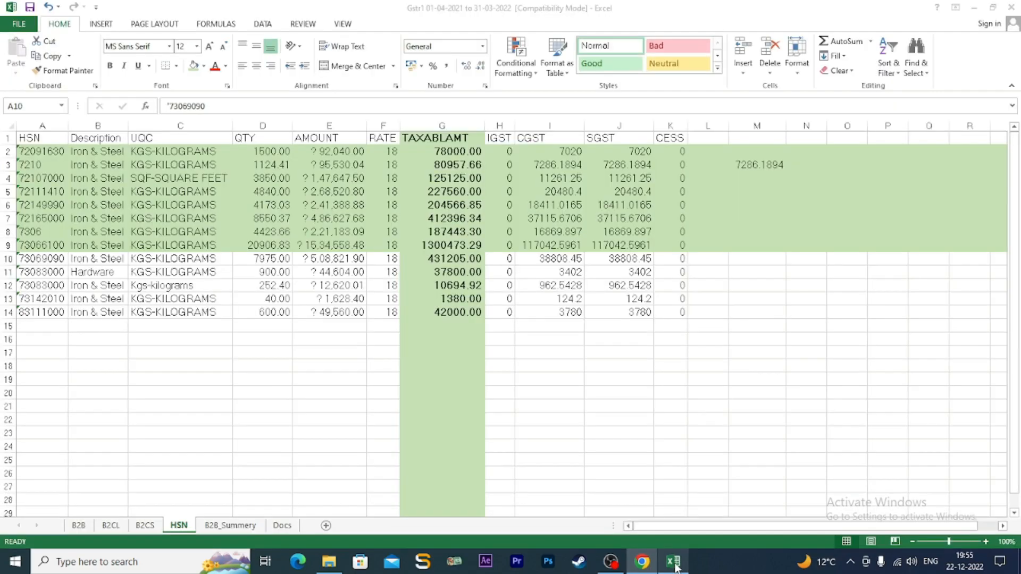
click(8, 259)
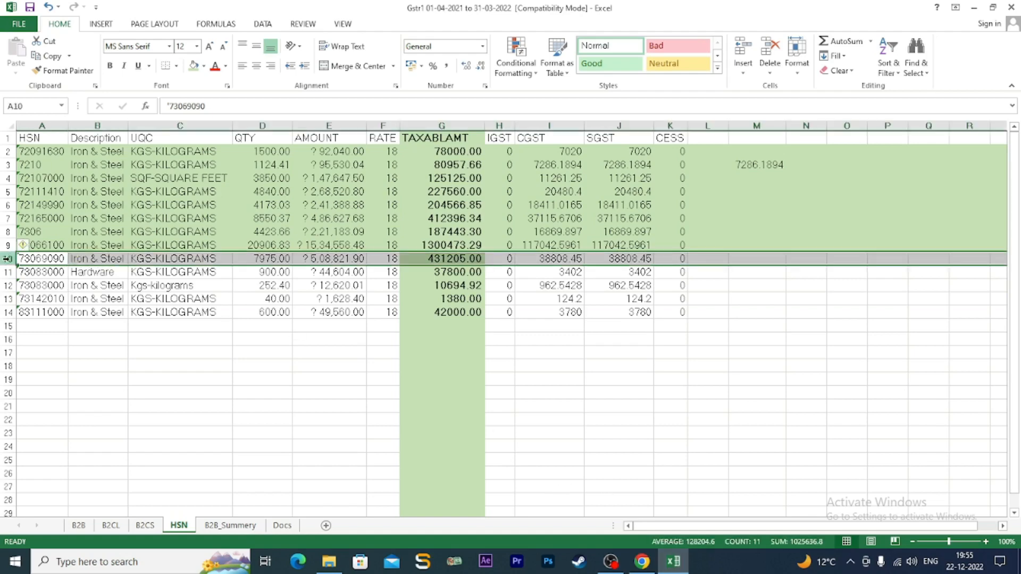
click(193, 65)
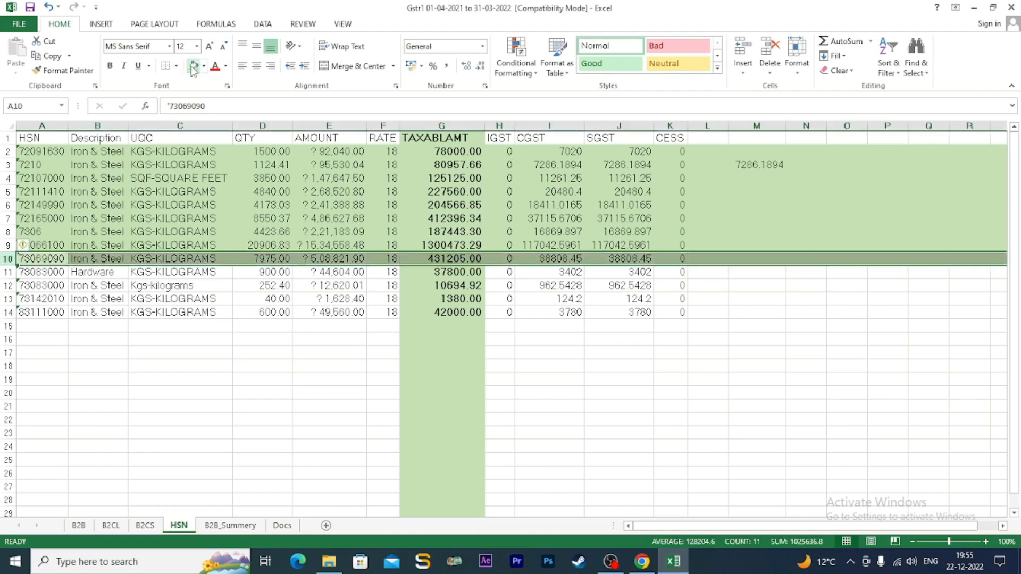
click(261, 259)
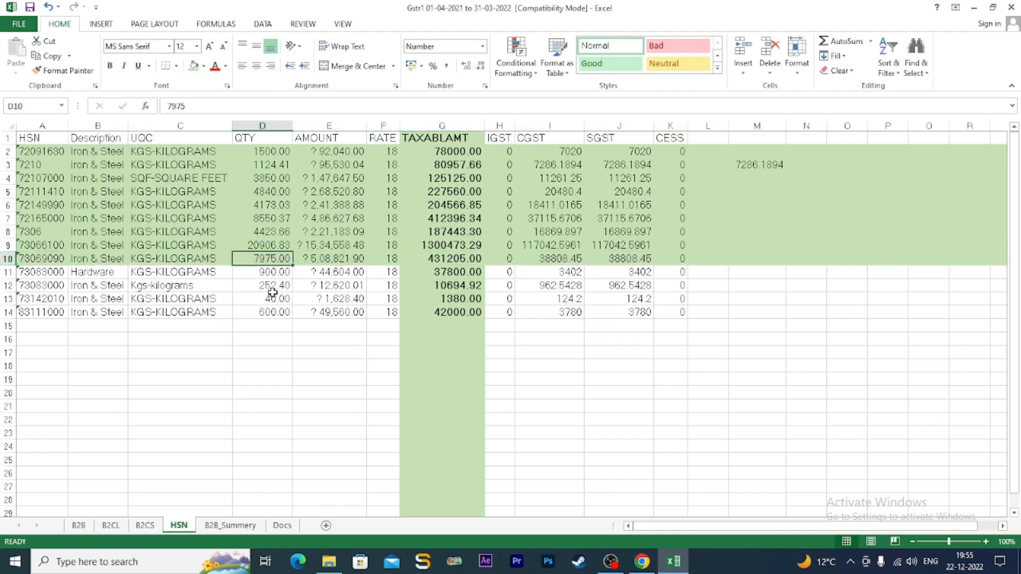
mouse_move(642, 569)
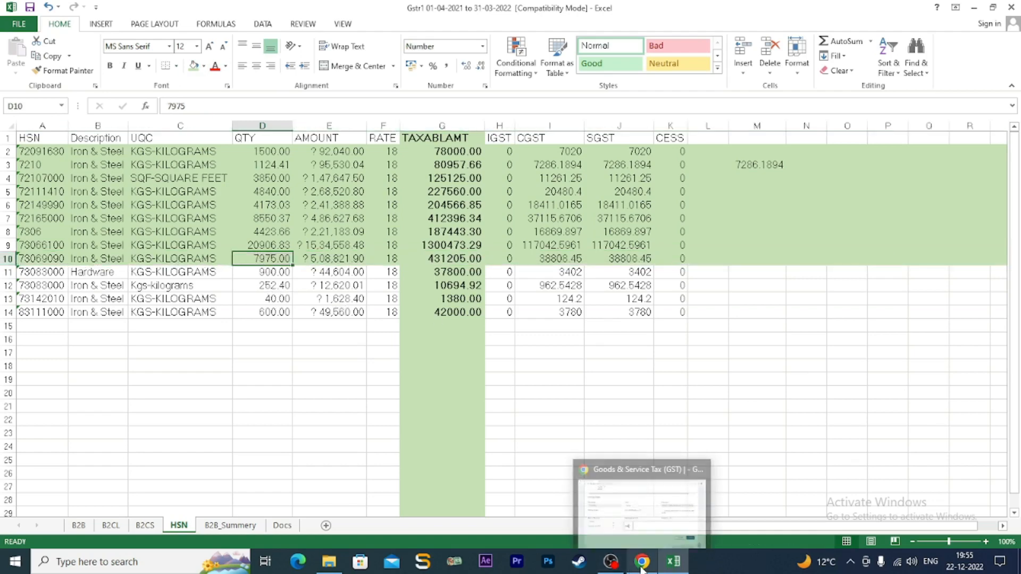
click(641, 511)
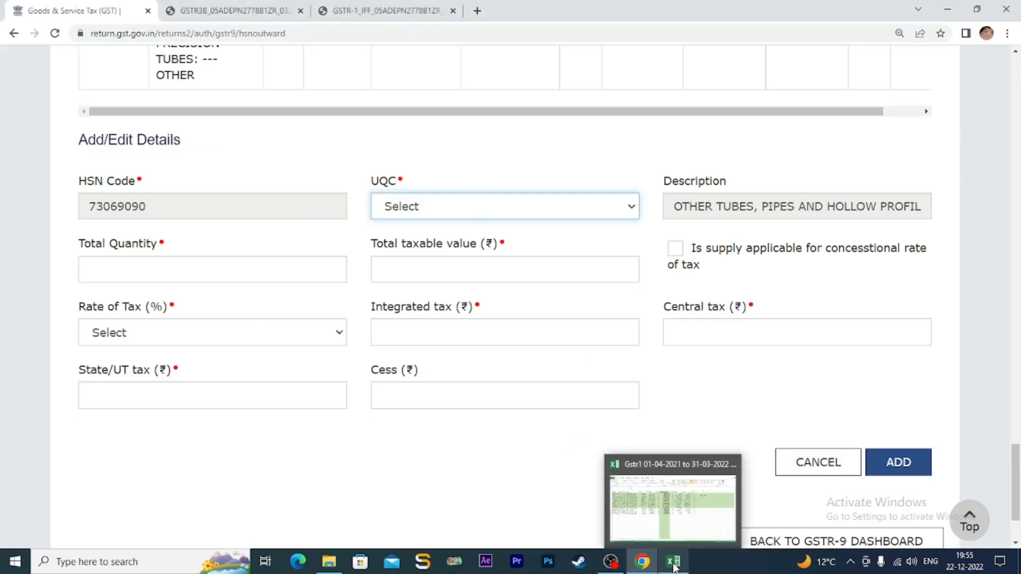
- Confirm KGS-KILOGRAMS in cell C10 and set it as the UQC in the portal form
click(674, 568)
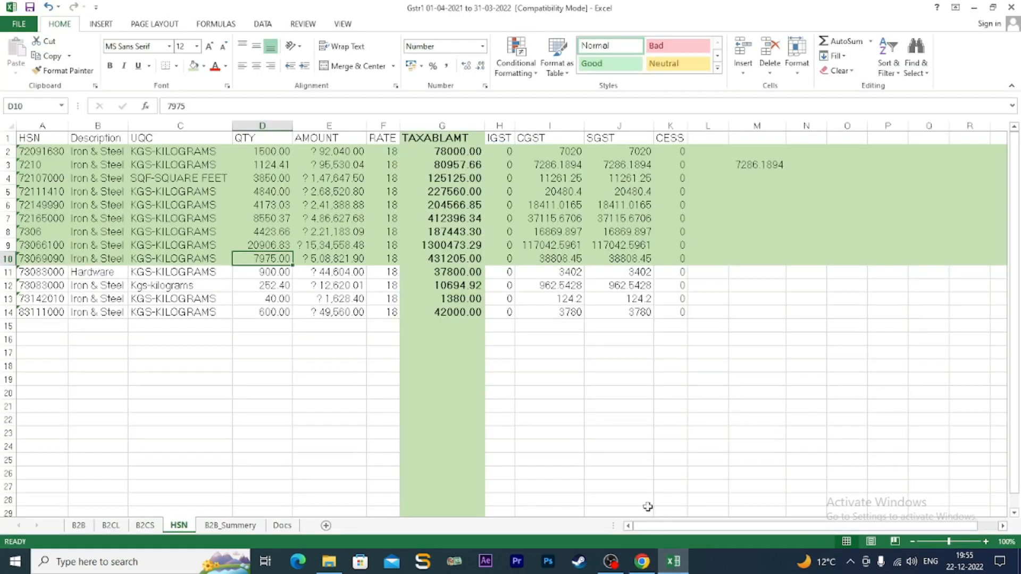
click(175, 259)
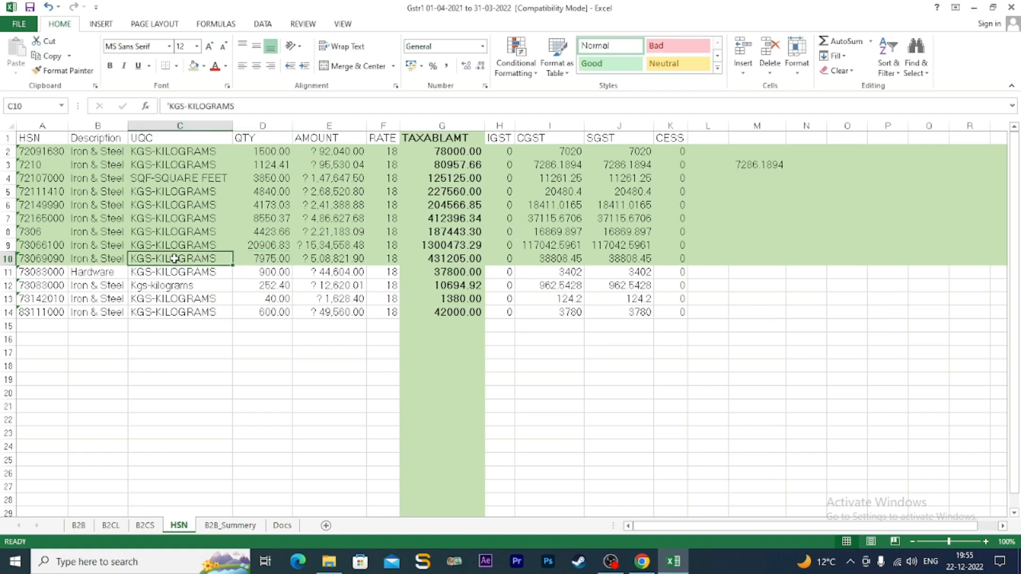
click(641, 564)
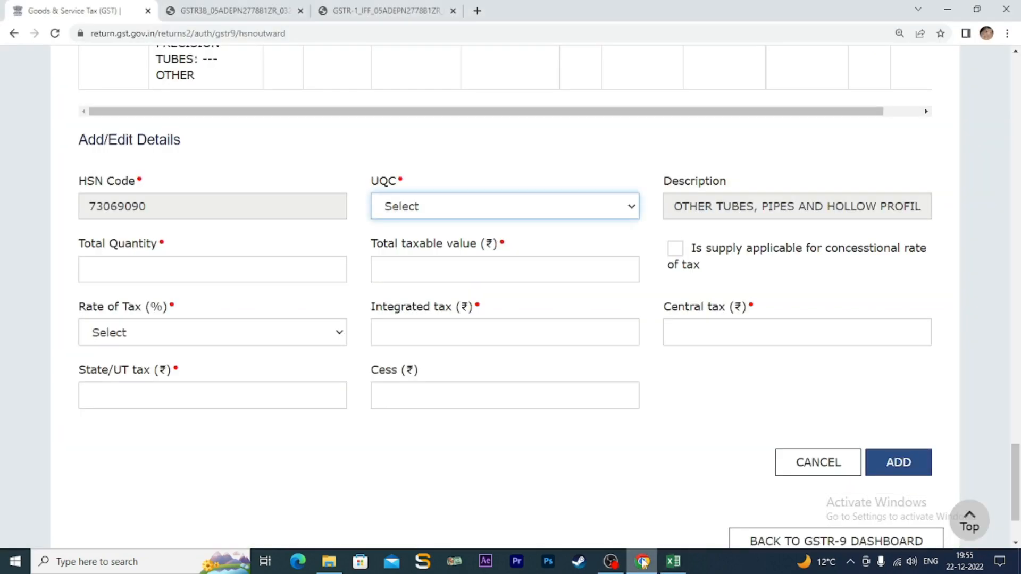
click(633, 209)
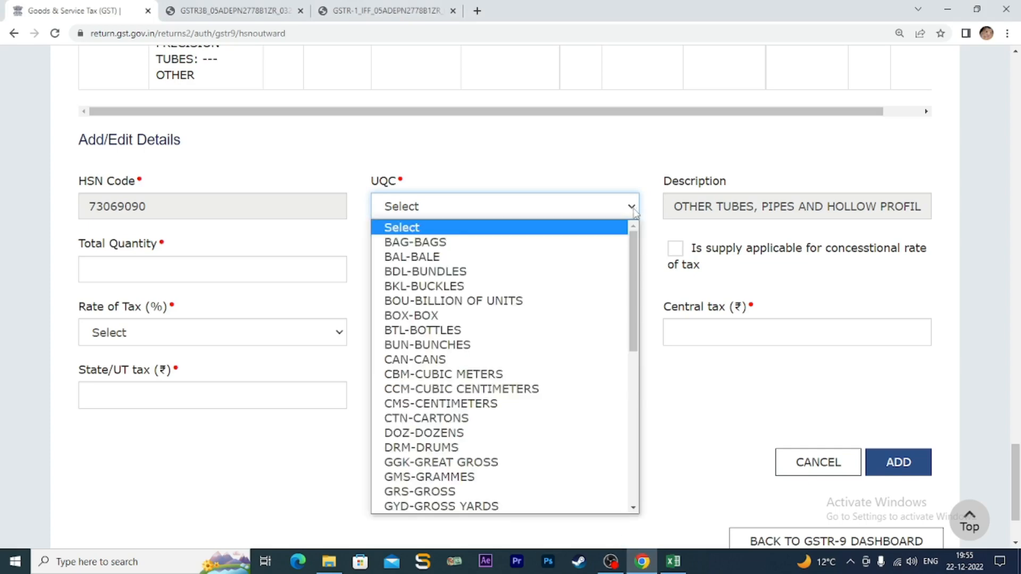
key(k)
key(Return)
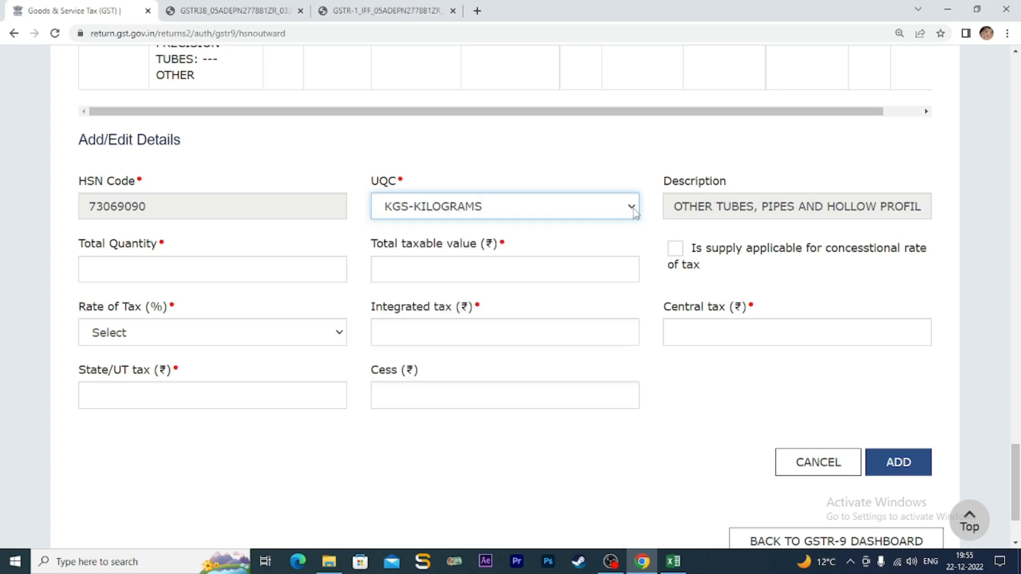
click(237, 270)
click(673, 562)
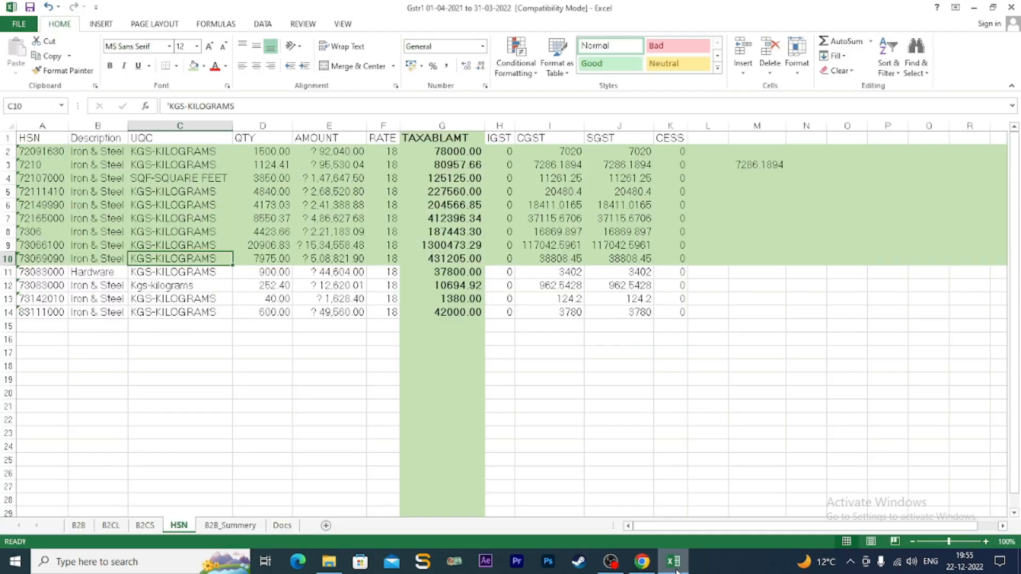
- Enter Total Quantity 7975 and taxable value 431205 taken from cell G10
click(674, 564)
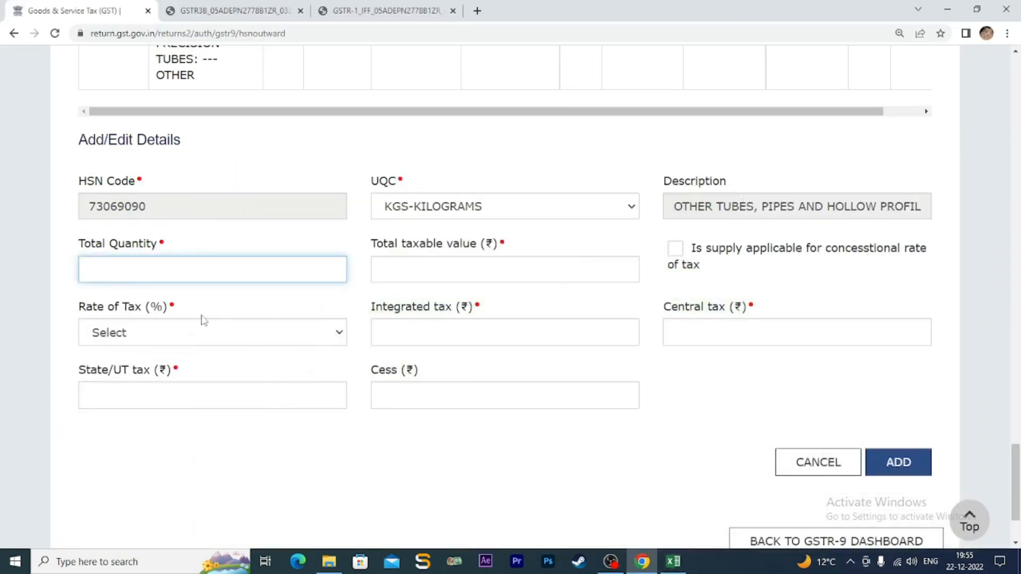
text(7975)
click(459, 268)
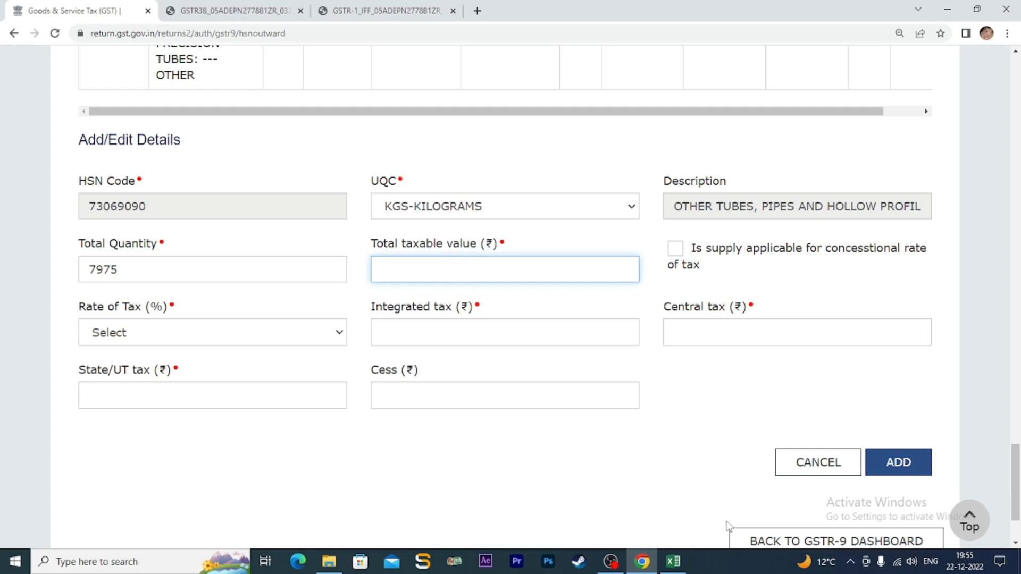
click(674, 561)
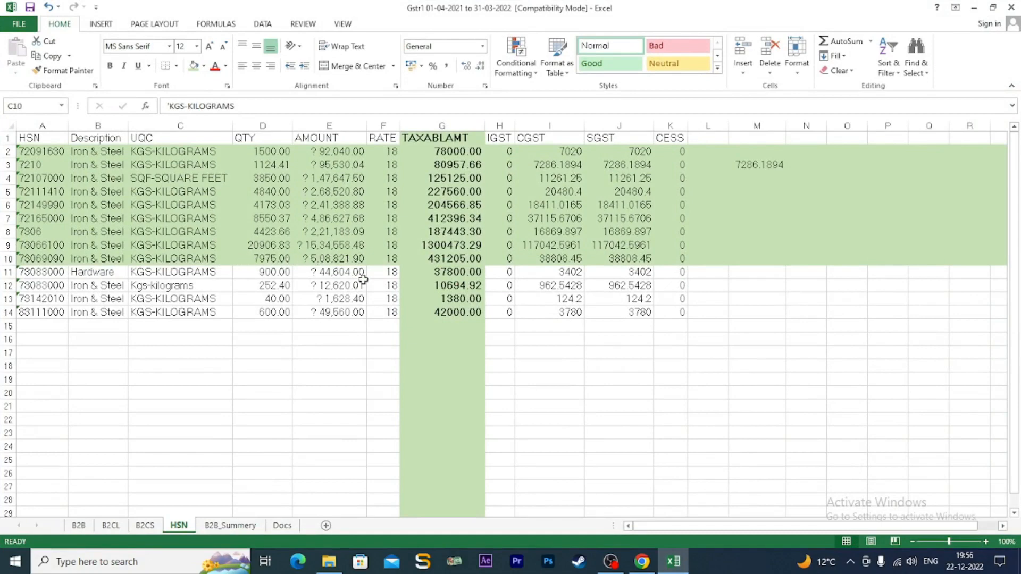
click(453, 259)
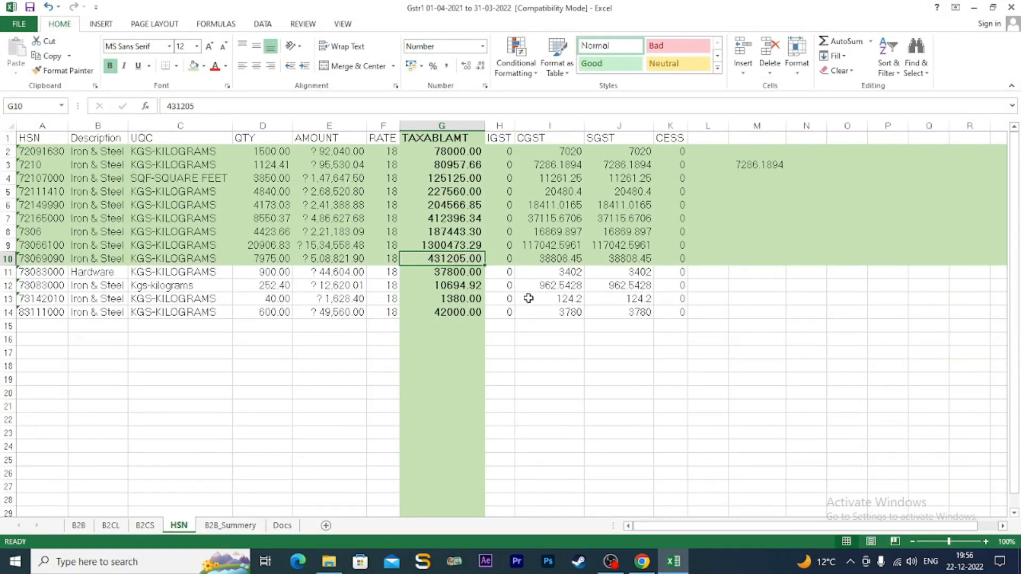
click(642, 564)
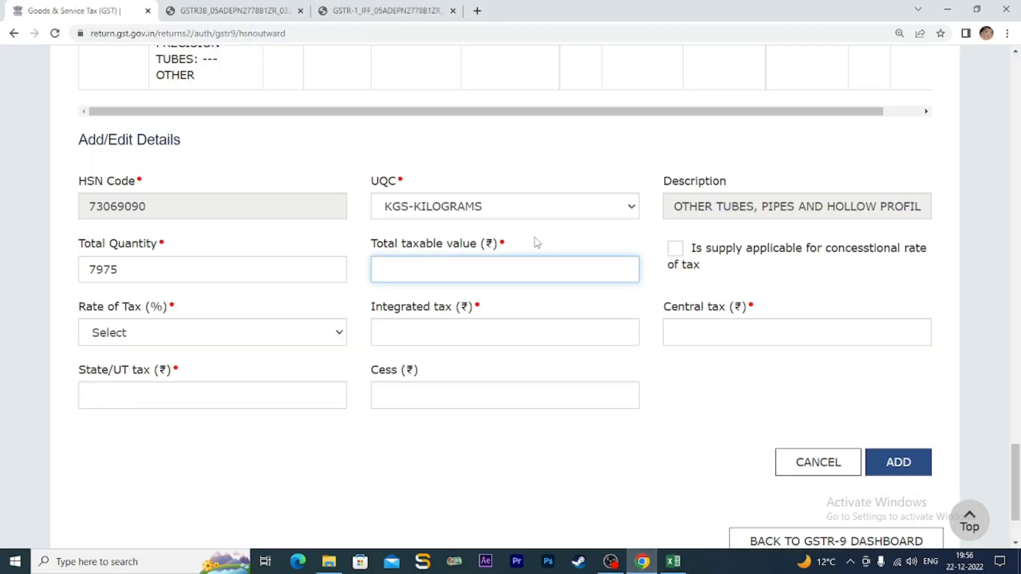
text(431205)
- Choose an 18% tax rate, verifying the rate and CGST in cells F10 and I10
click(307, 337)
click(194, 519)
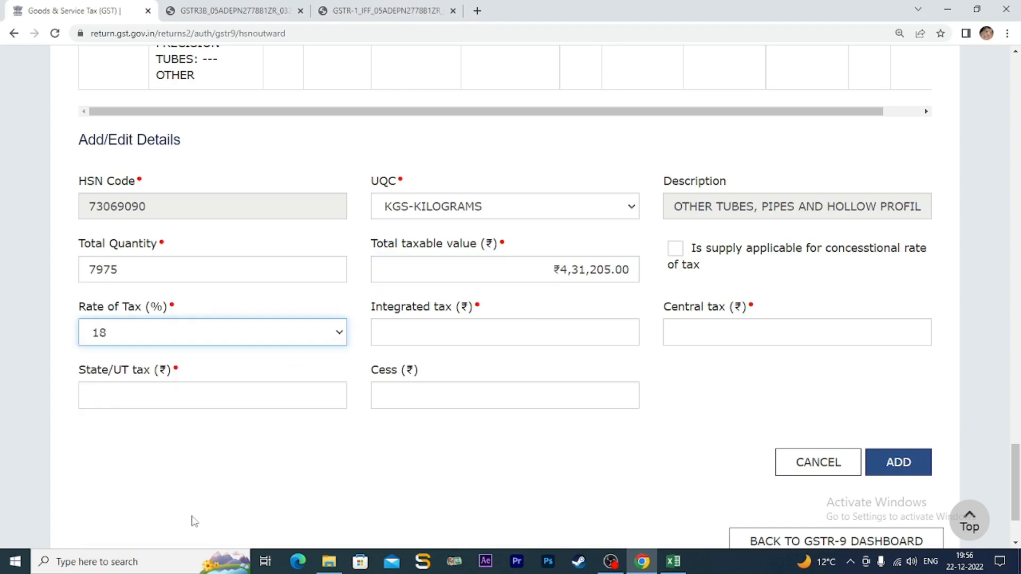
click(673, 563)
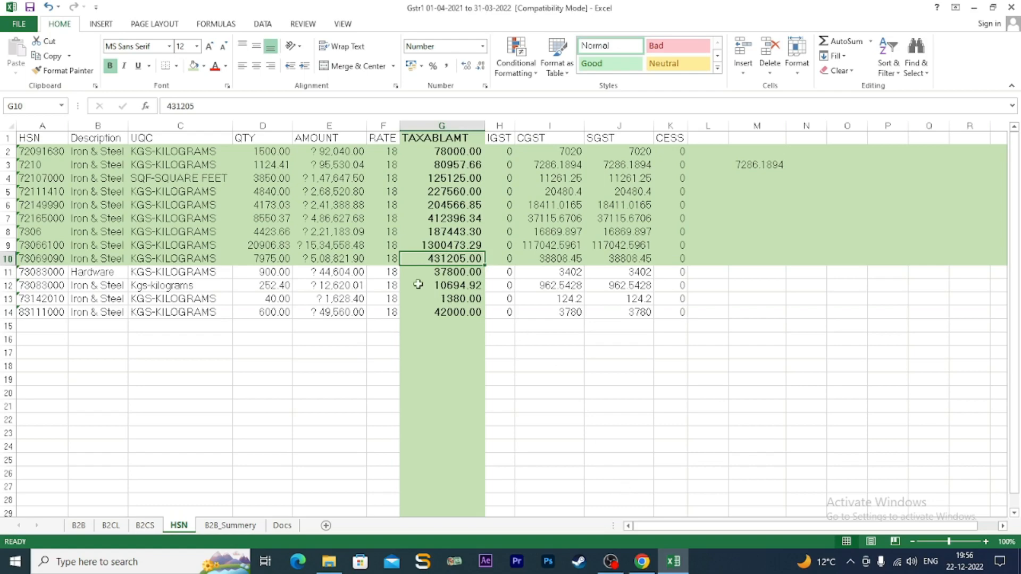
click(391, 258)
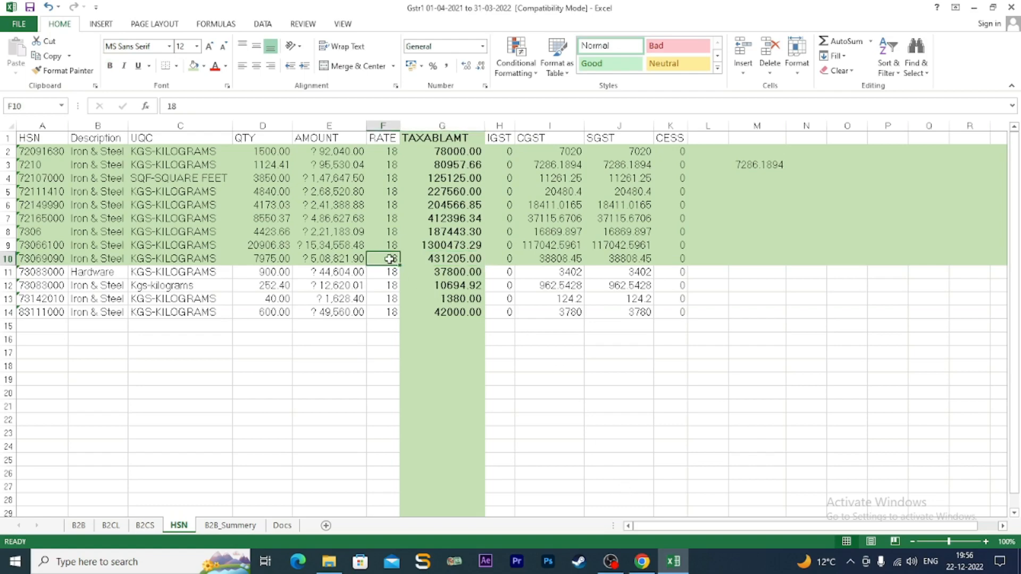
click(551, 258)
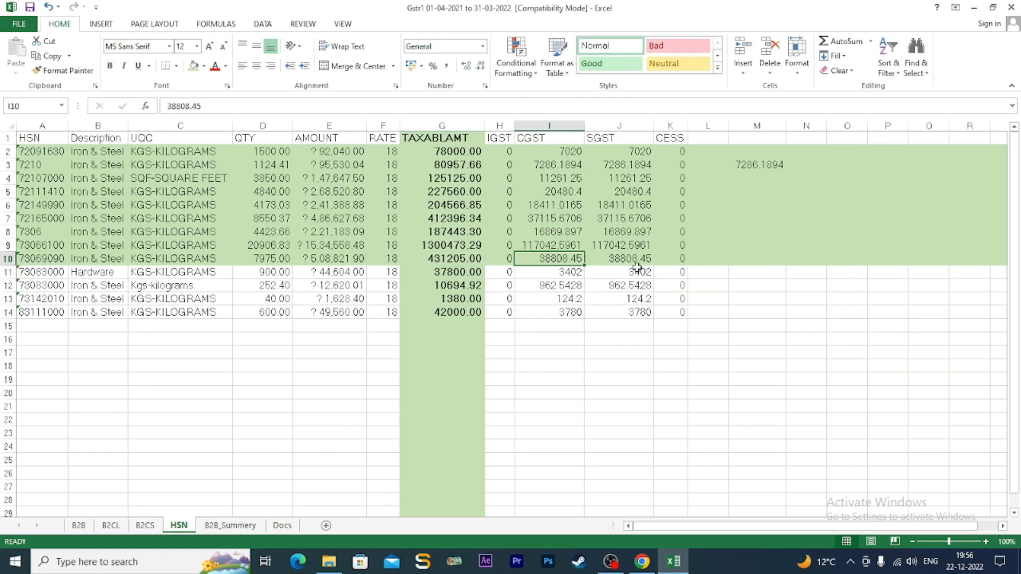
click(649, 564)
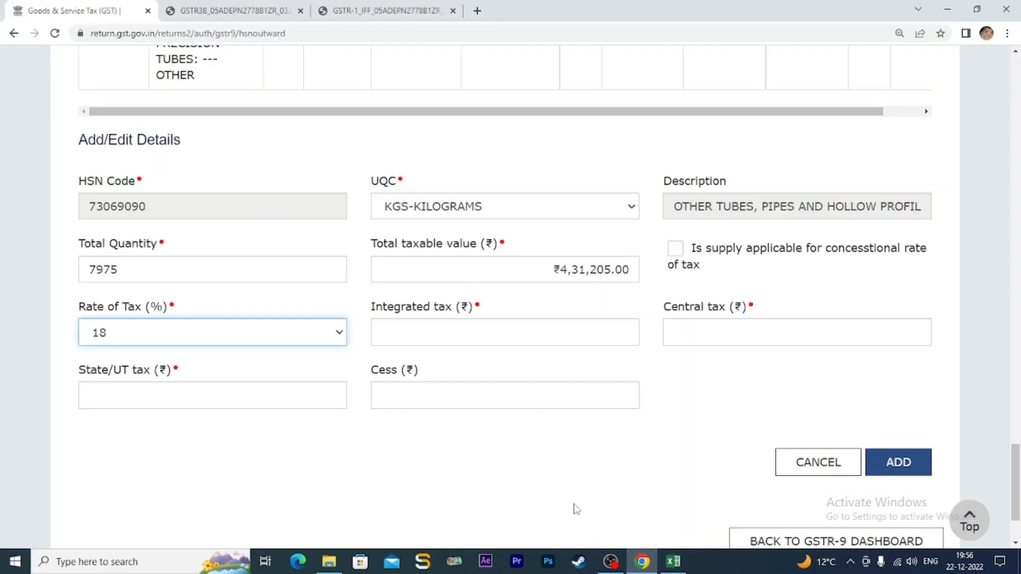
click(505, 333)
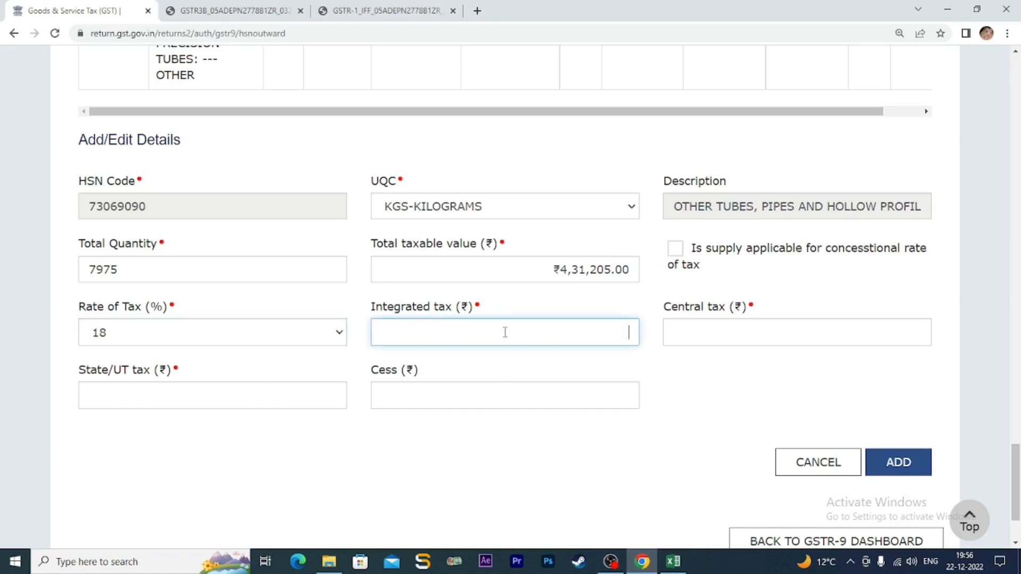
- Enter 38808.45 as both Central tax and State/UT tax, rechecking the spreadsheet figure
click(713, 334)
text(38)
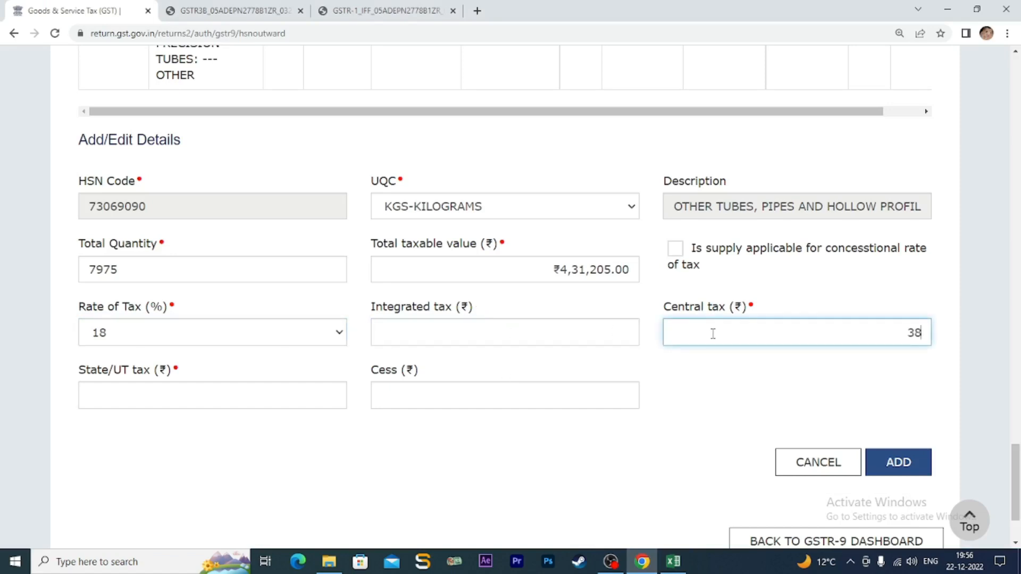
text(808.45)
click(262, 398)
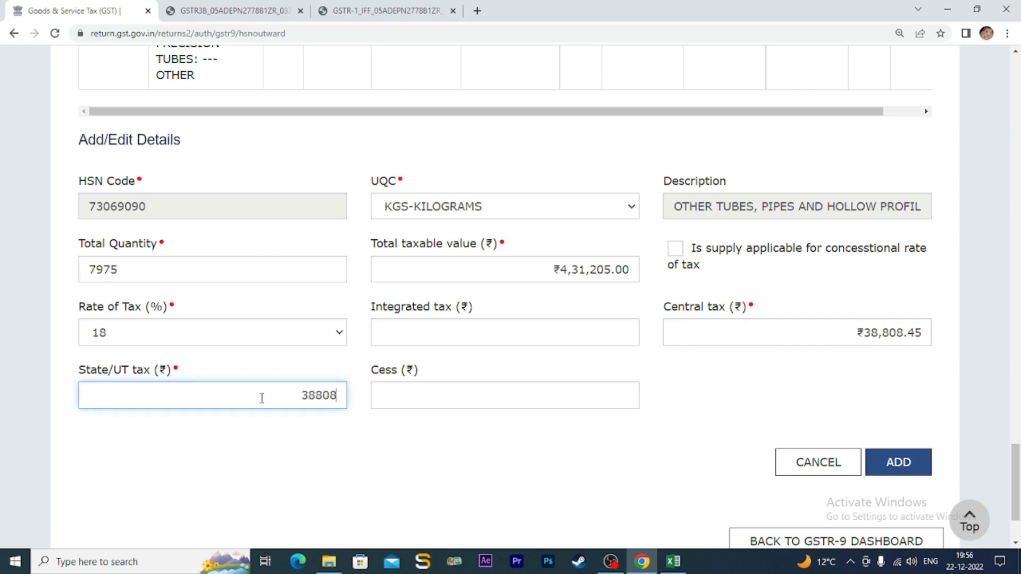
text(38808.45)
click(673, 561)
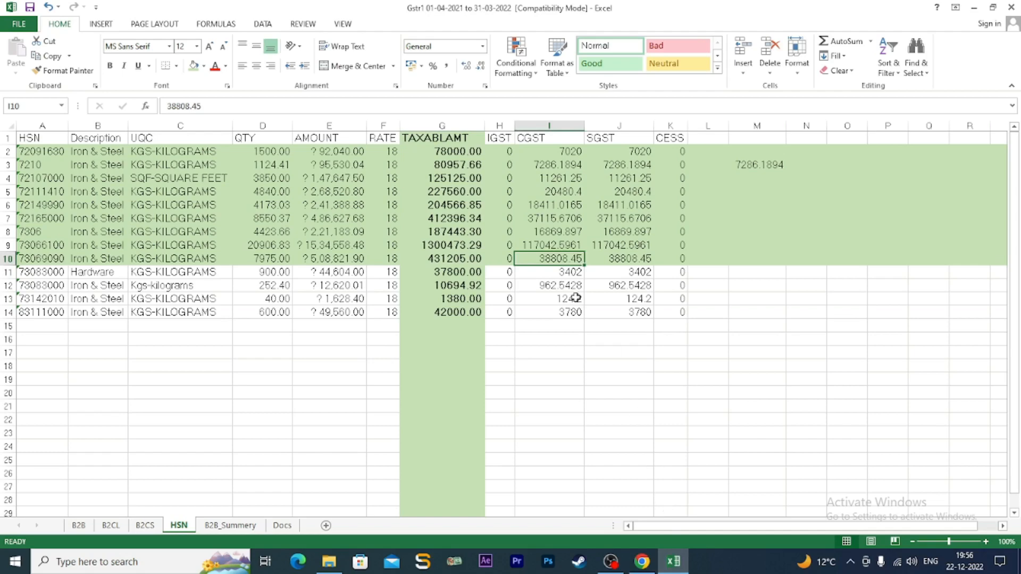
click(643, 558)
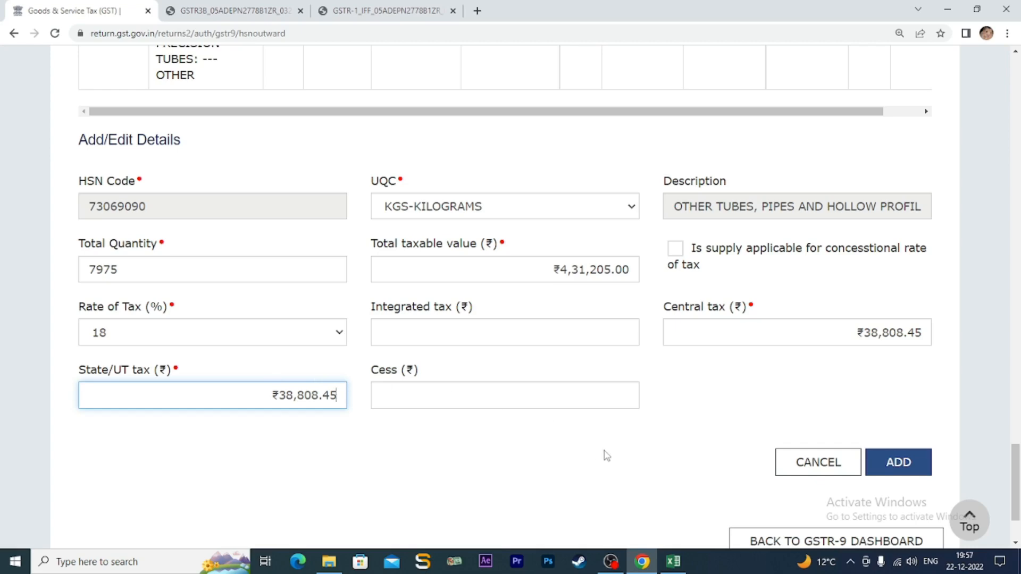
scroll(608, 456, down, 2)
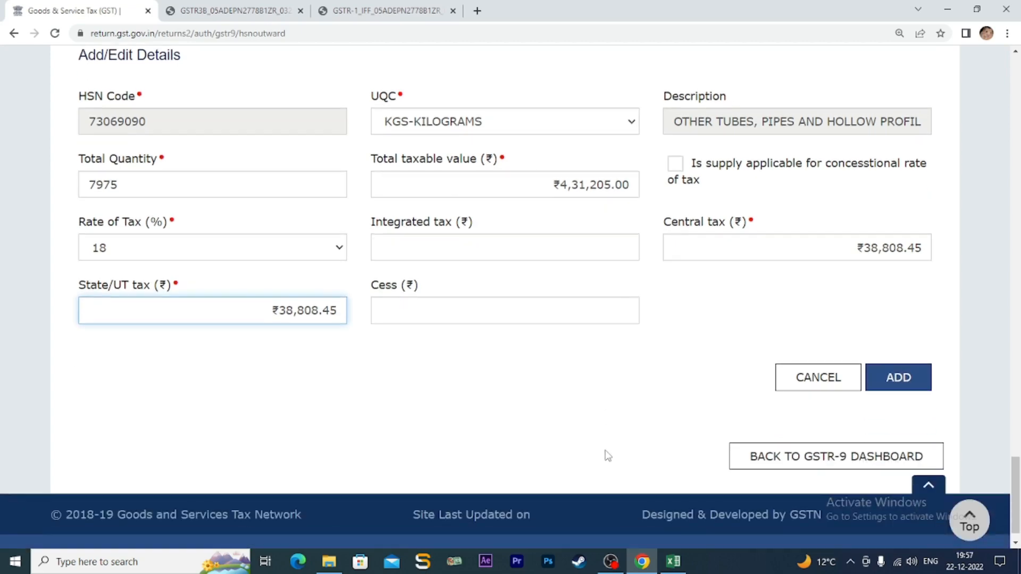
- Drop the rejected duplicate 73069090 entry and open the existing 4423.66 KGS row for editing
click(910, 384)
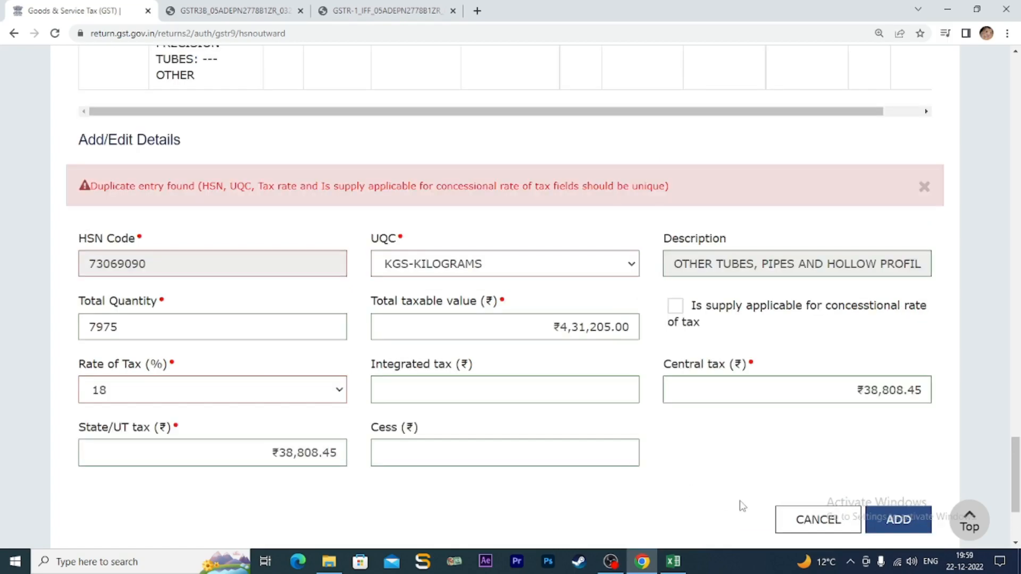
click(808, 523)
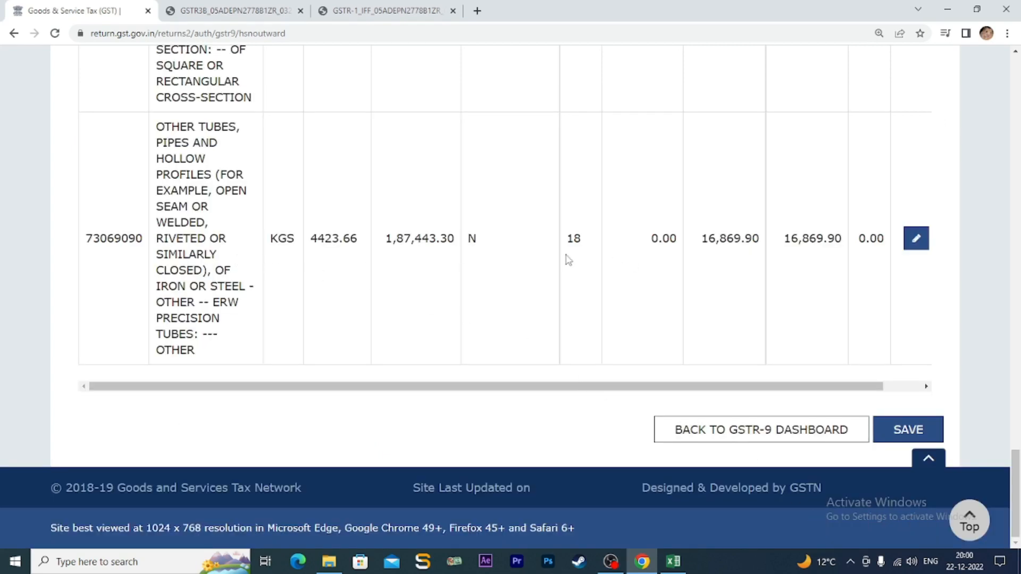
click(916, 238)
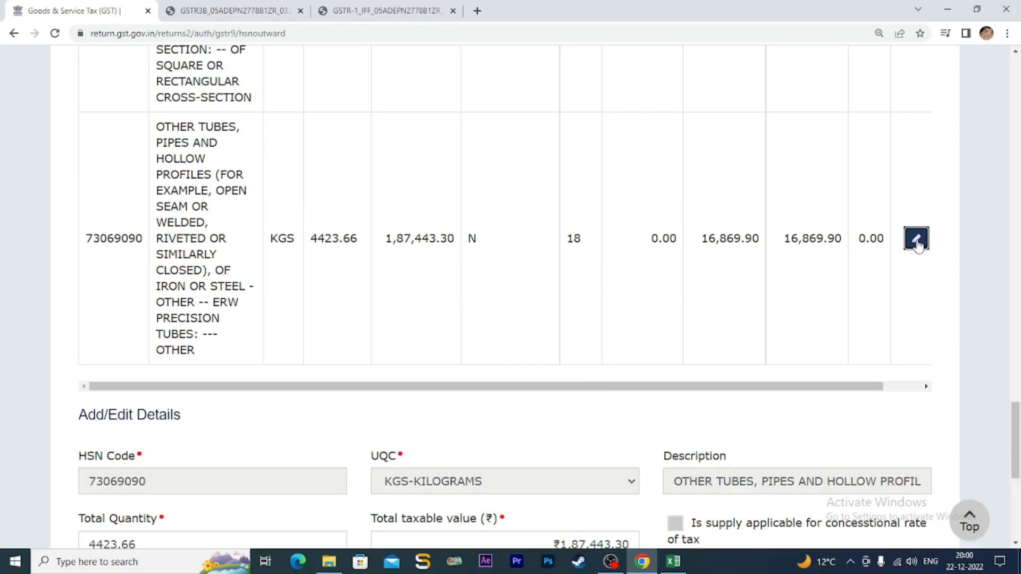
scroll(669, 353, down, 5)
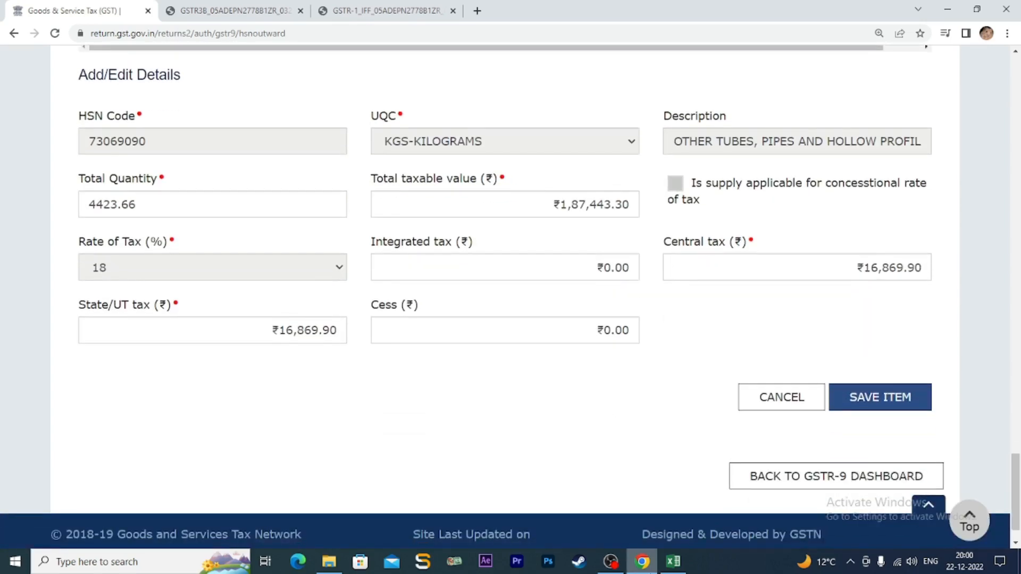
click(673, 561)
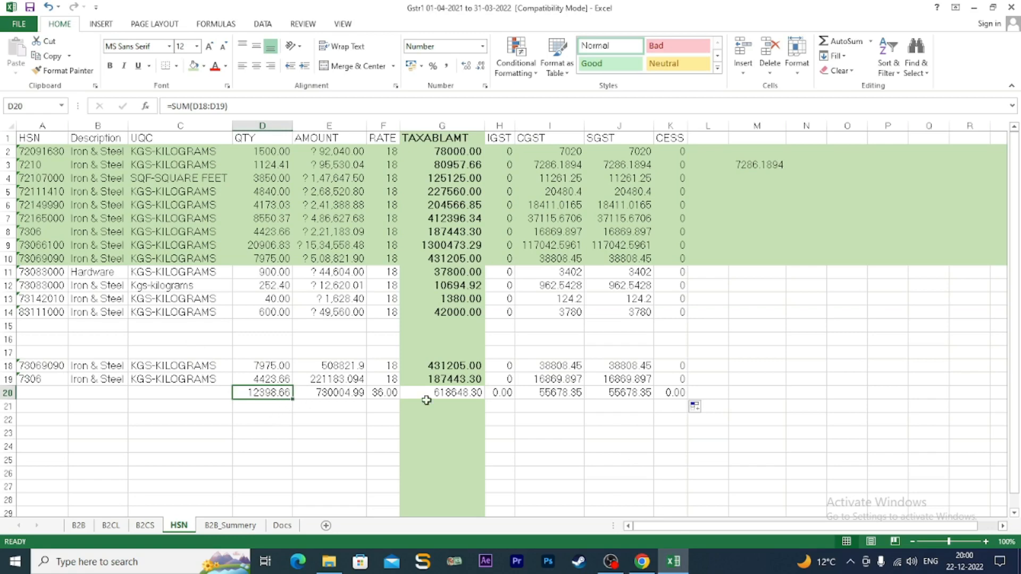
click(648, 394)
click(273, 392)
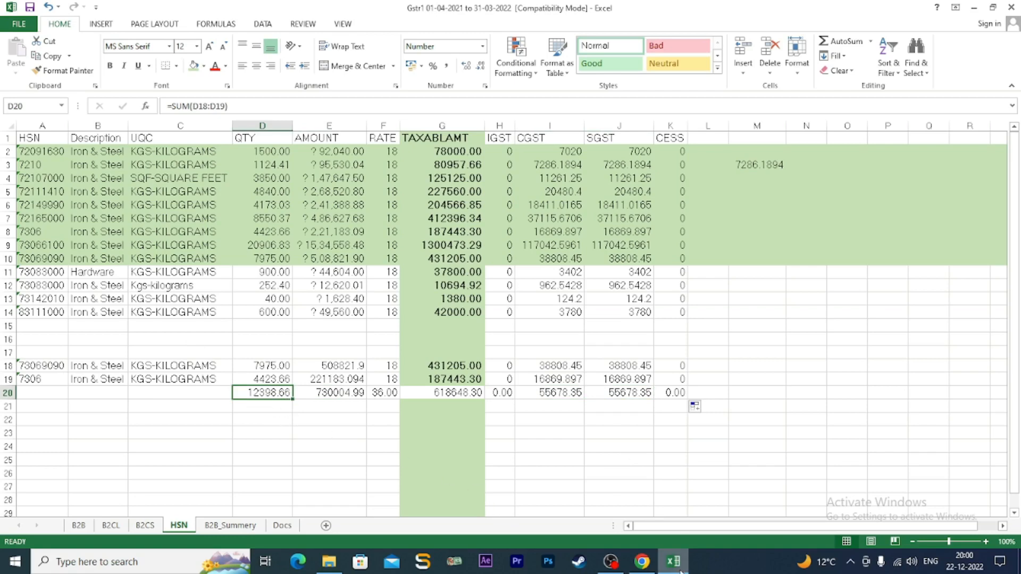
mouse_move(648, 567)
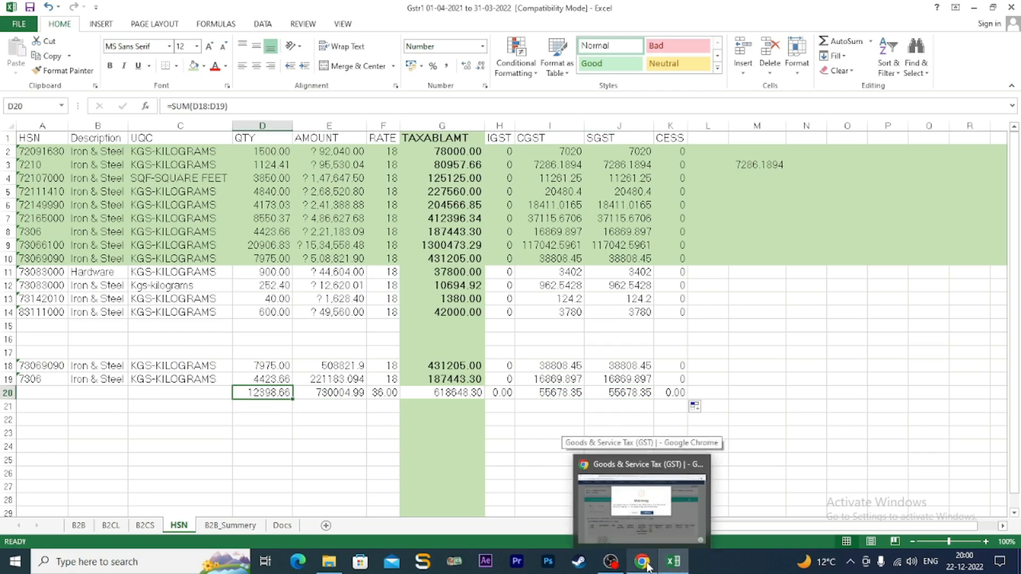
click(647, 567)
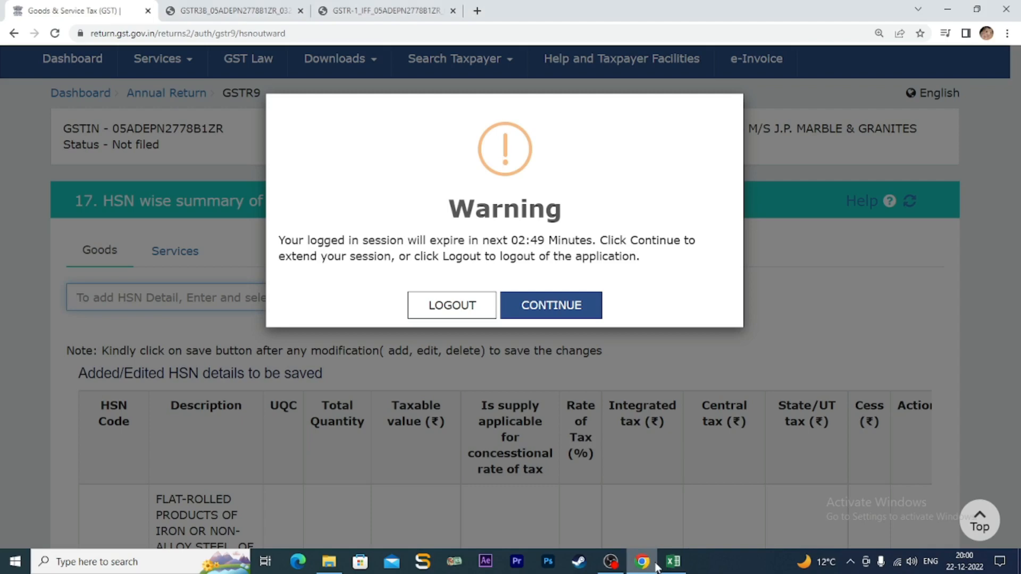
click(559, 311)
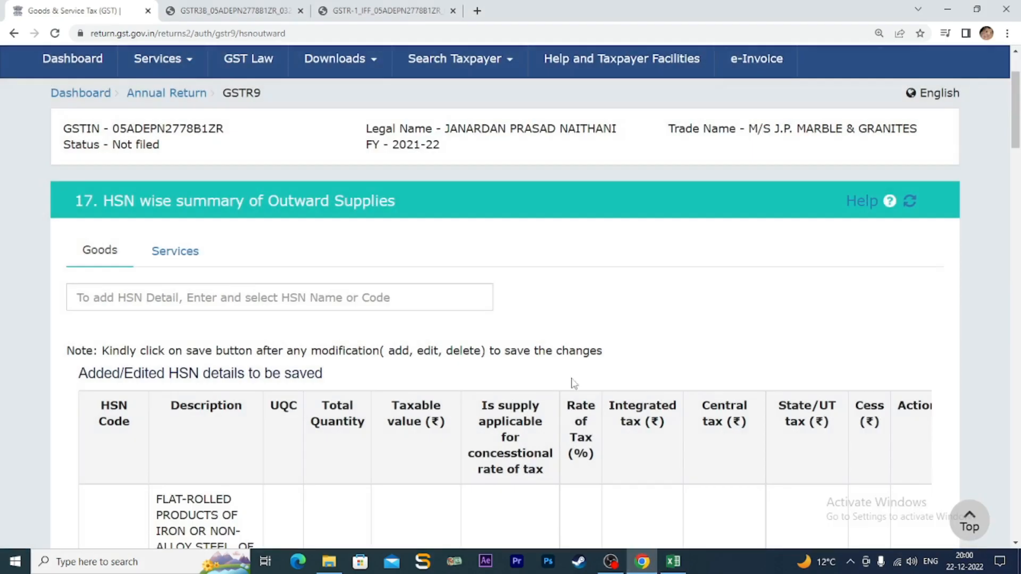
scroll(580, 393, down, 3)
scroll(583, 401, down, 20)
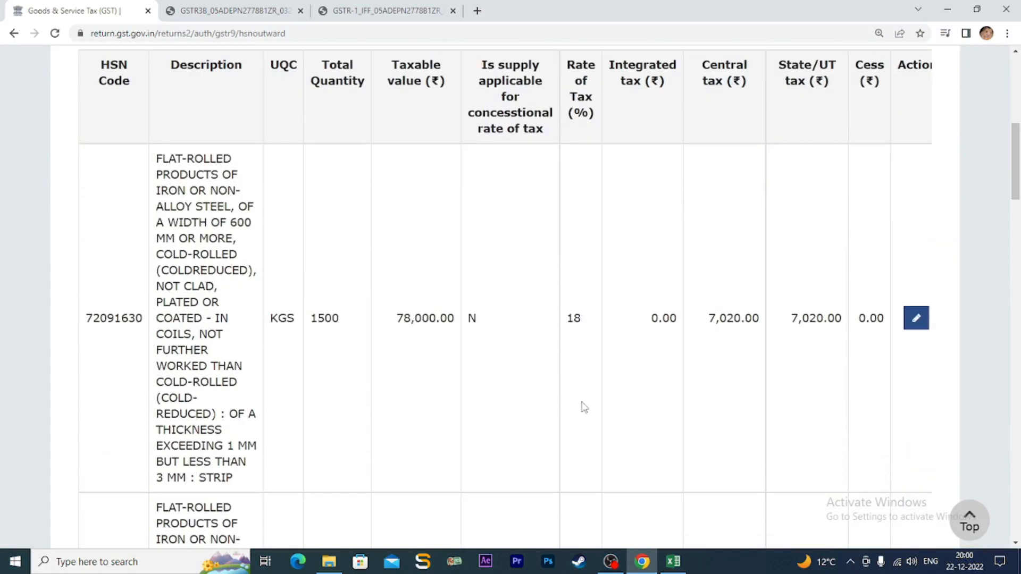
scroll(583, 418, down, 15)
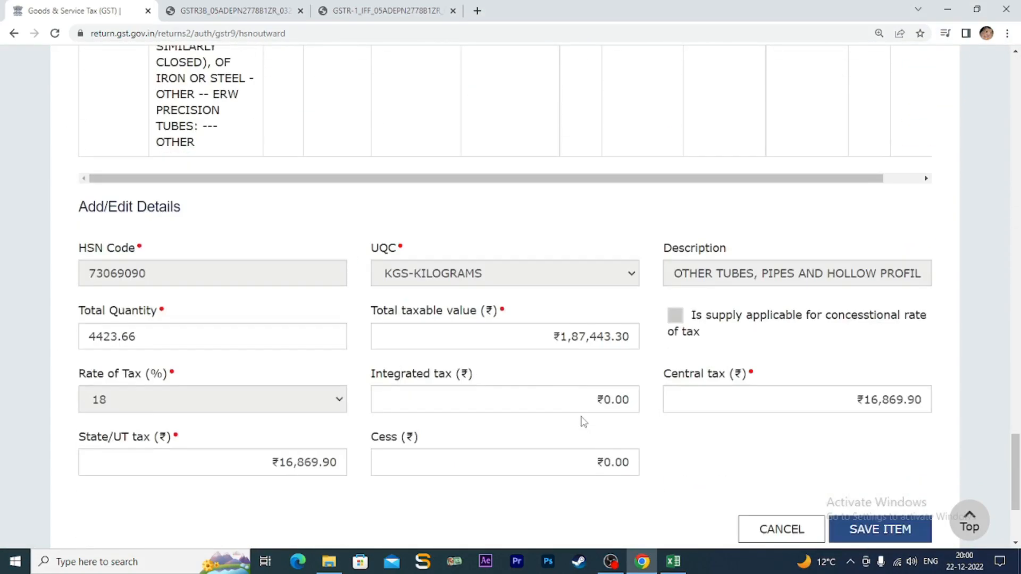
click(149, 335)
- Replace the quantity 4423.66 with the Excel total of 12398.66
drag(149, 335, 67, 342)
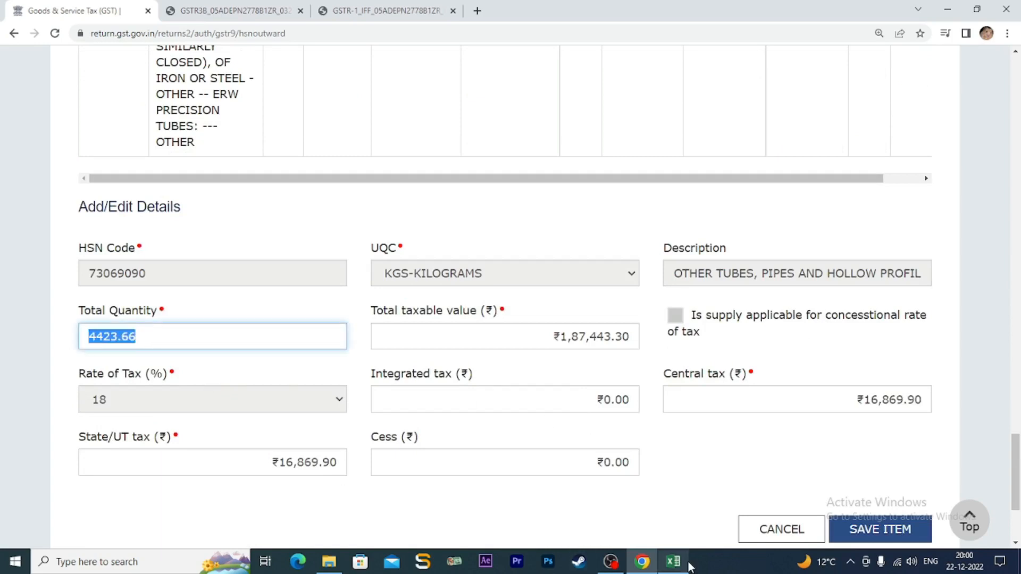
key(BackSpace)
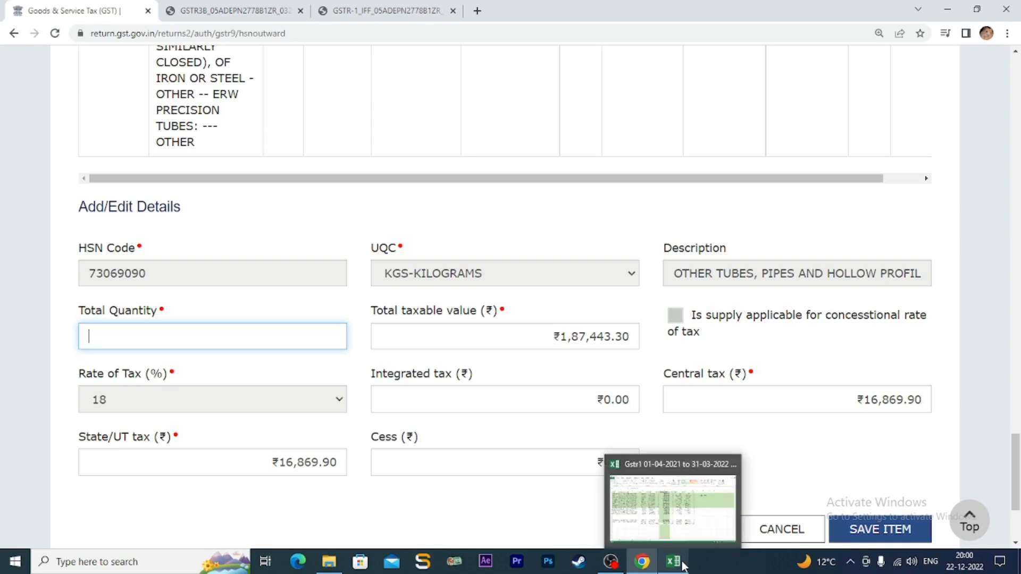
click(682, 564)
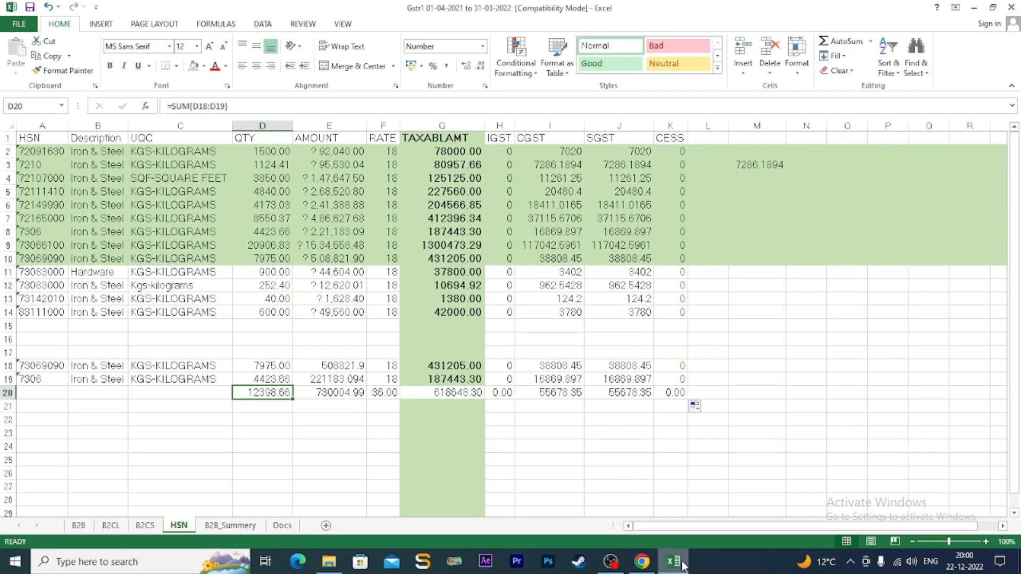
click(683, 565)
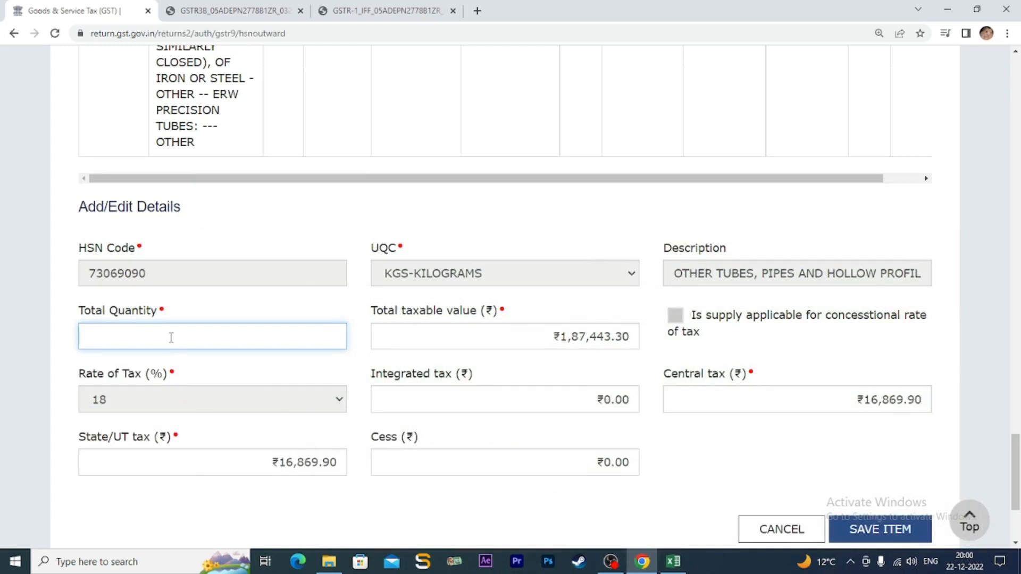
text(12398.66)
- Replace the total taxable value with 618648.3 after checking it against Excel
click(541, 333)
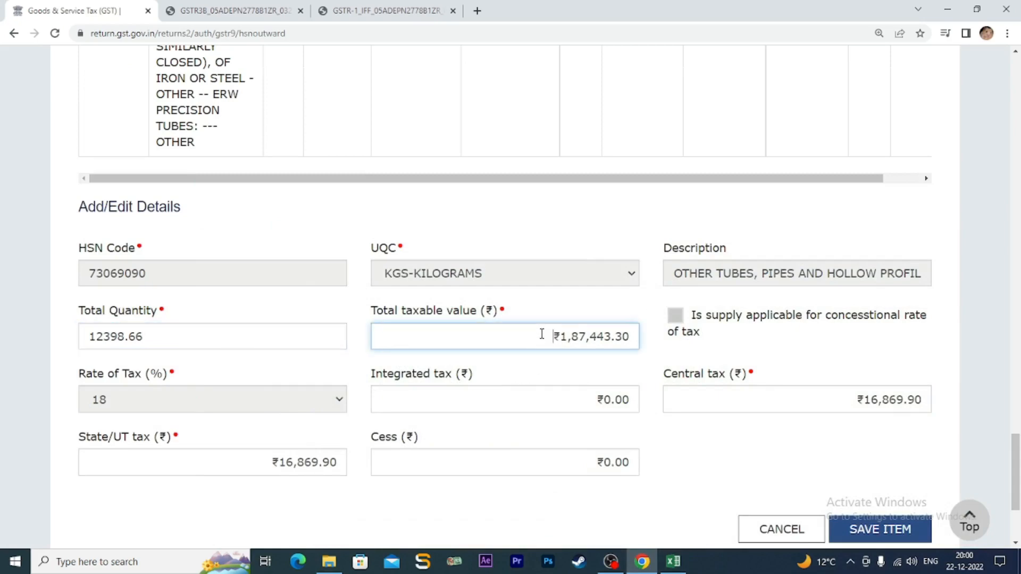
click(674, 567)
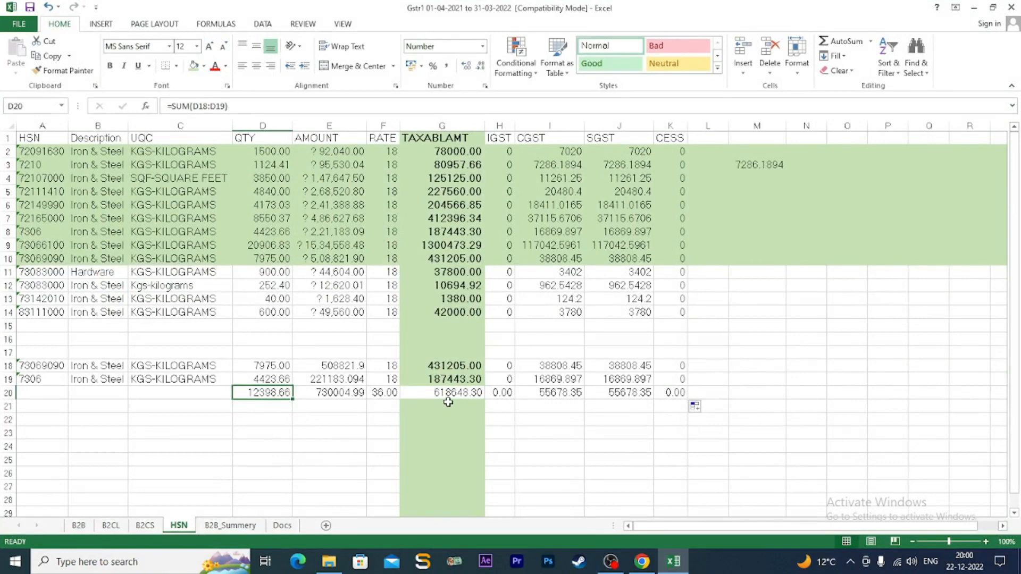
mouse_move(642, 562)
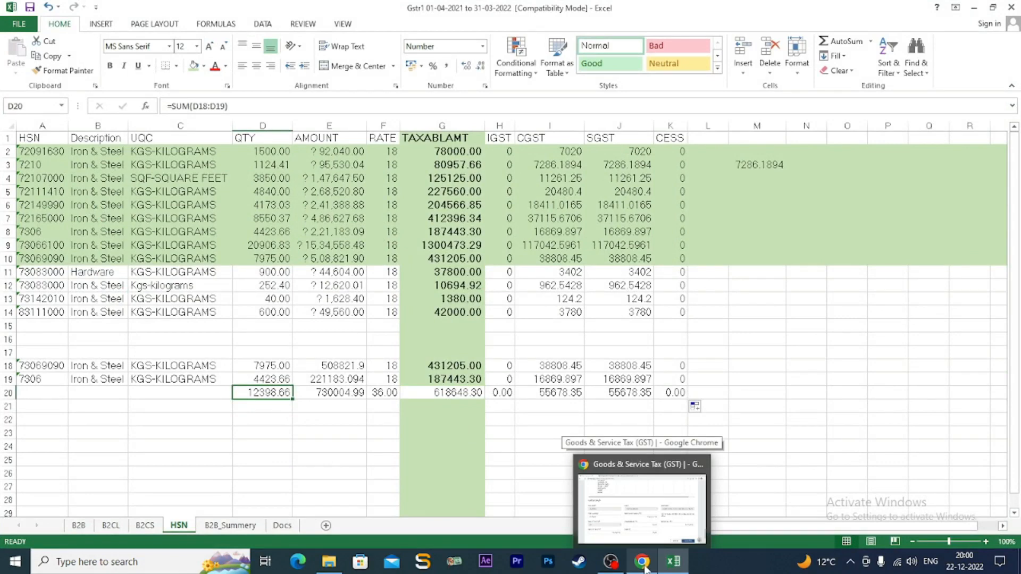
click(644, 564)
drag(557, 336, 634, 339)
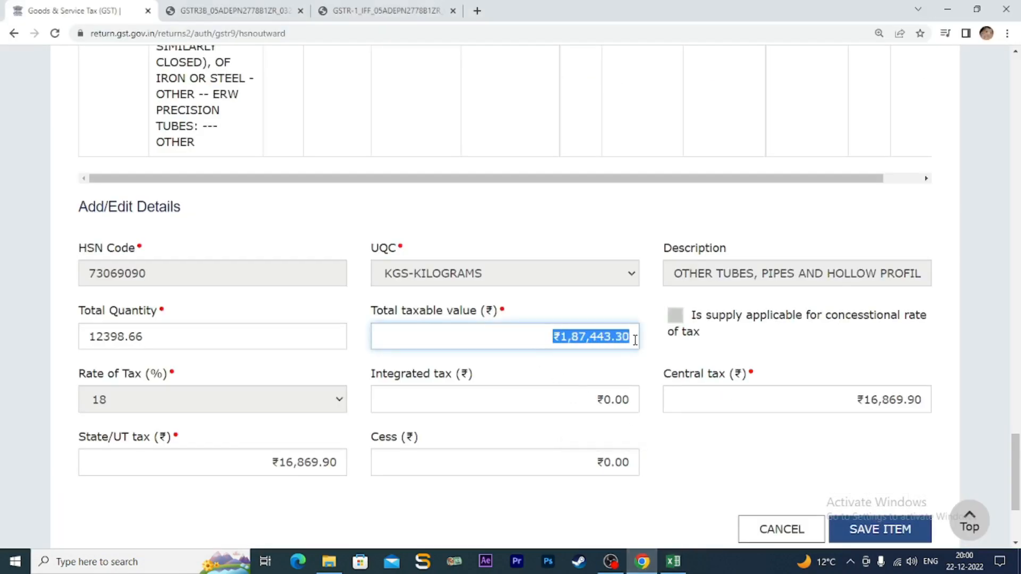
text(61)
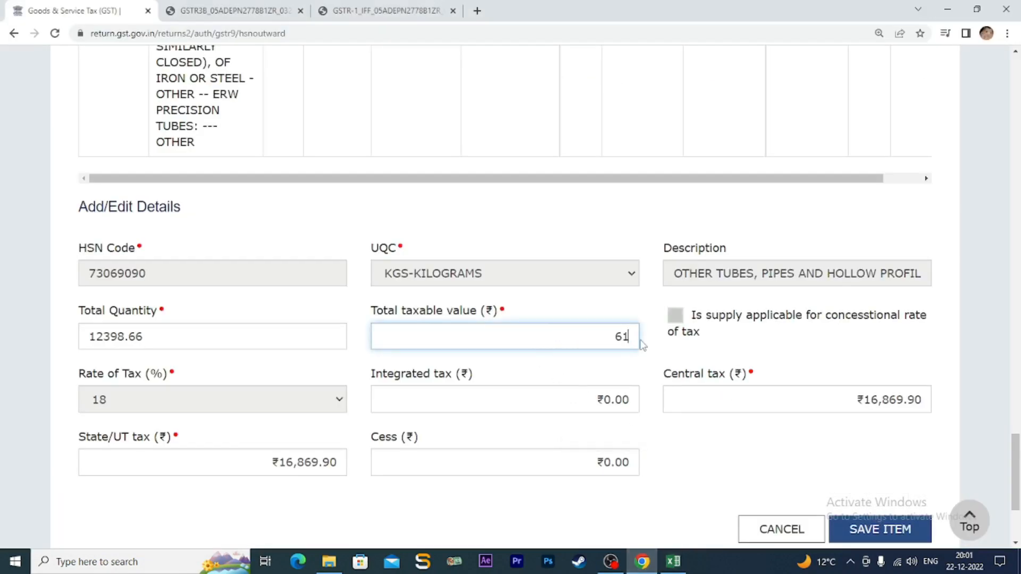
text(8648.3)
click(598, 401)
click(770, 399)
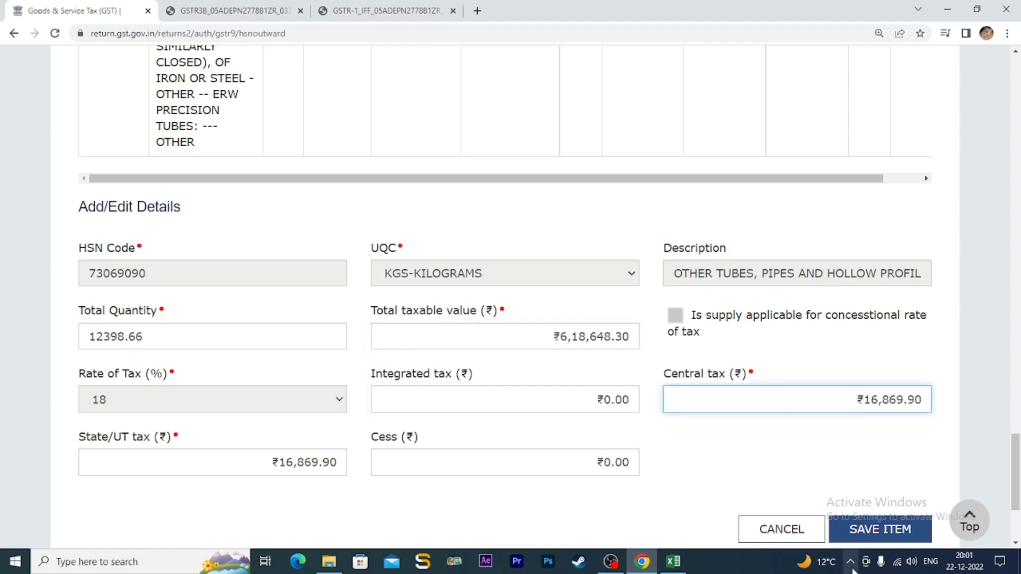
- Replace the central tax amount with 55678.35 from the Excel tax totals
click(673, 563)
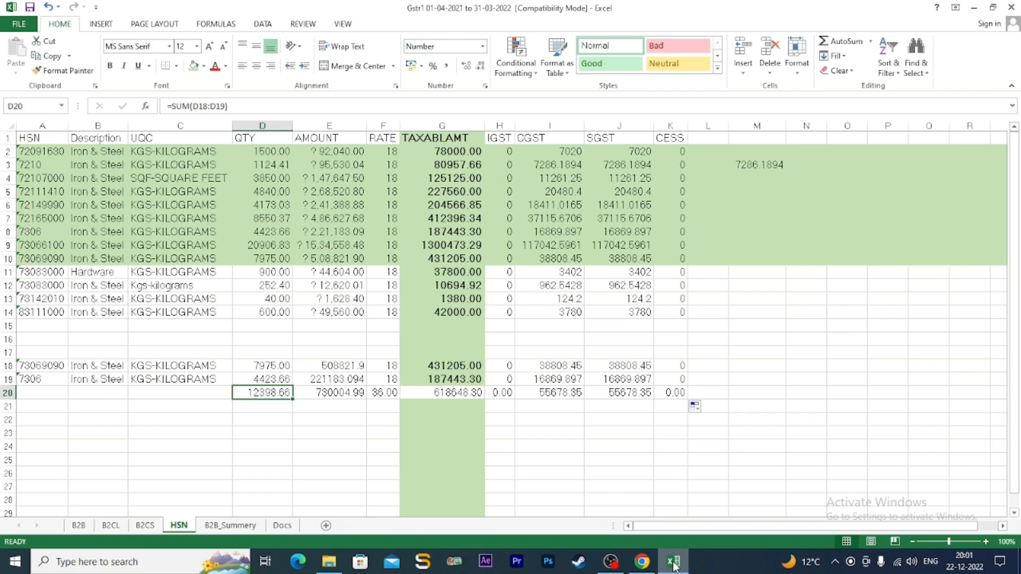
click(673, 563)
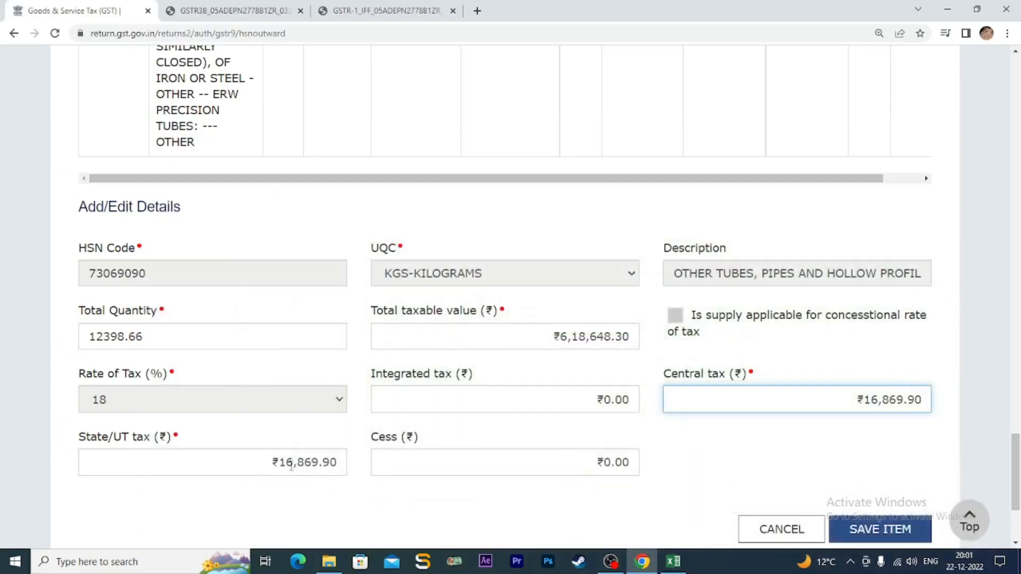
drag(854, 399, 927, 401)
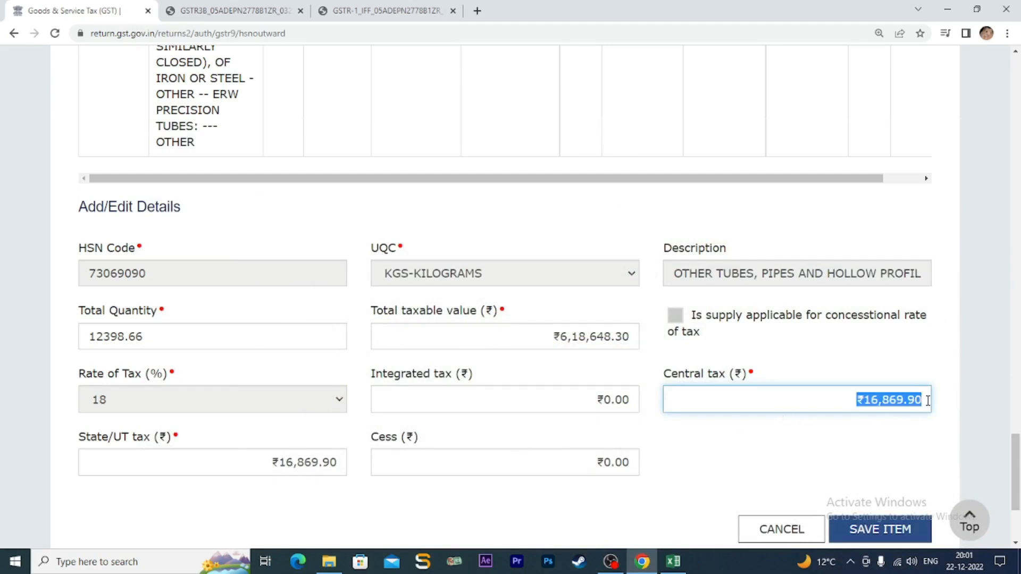
text(55)
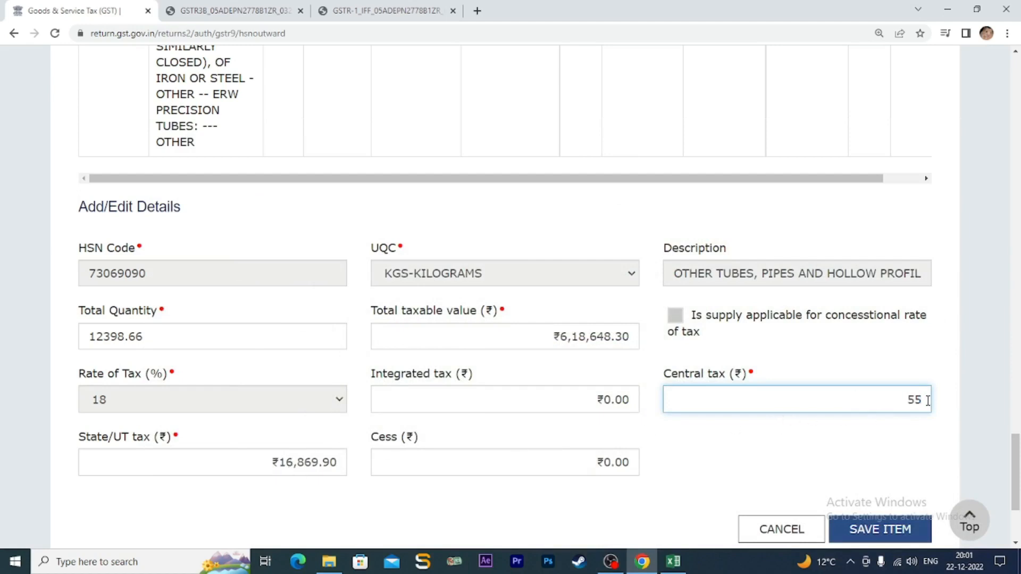
text(678.35)
- Set State/UT tax to 55,678.35 and cess to 0, then save the 73069090 item
drag(269, 460, 347, 462)
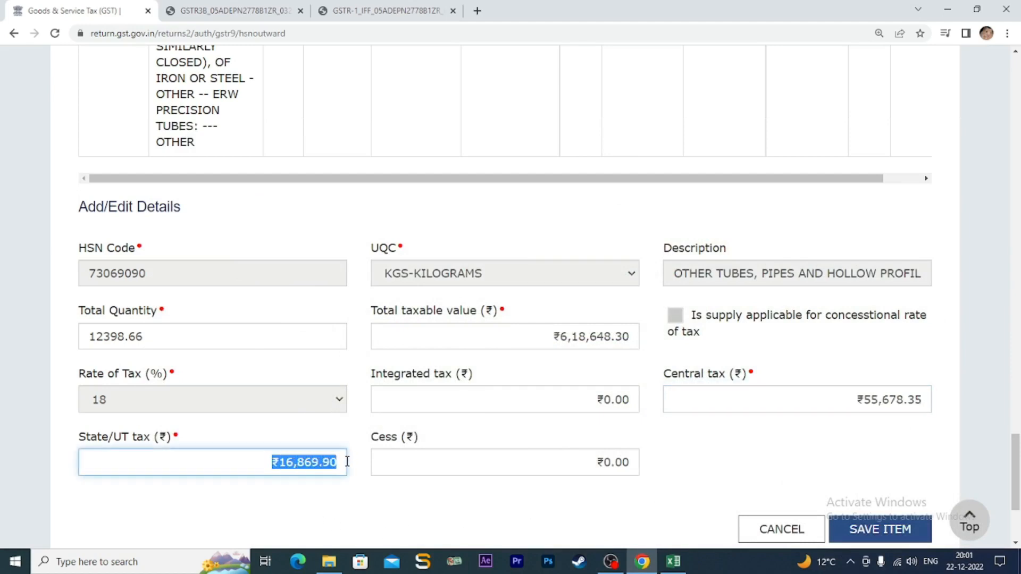
text(55,6)
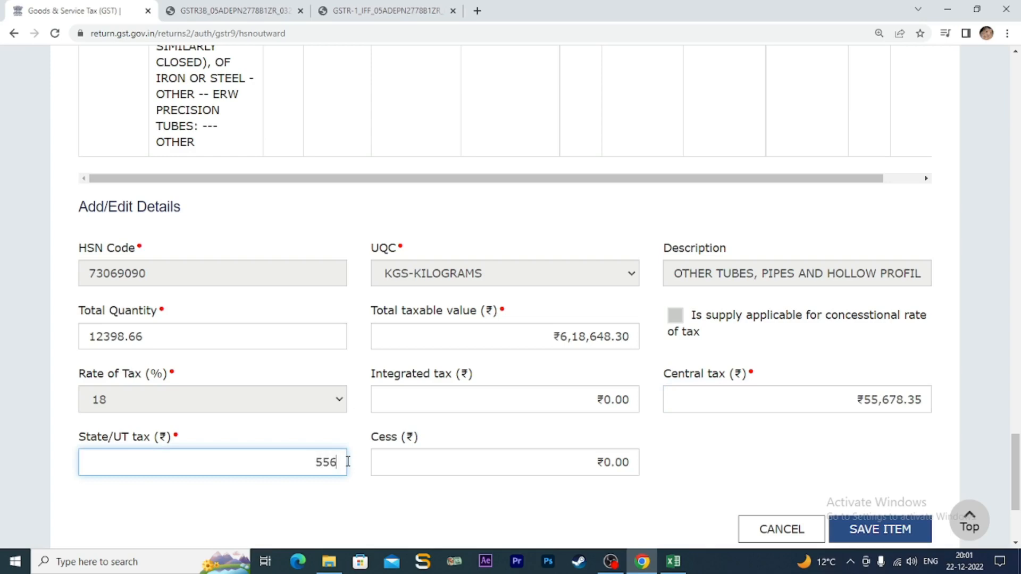
text(78.35)
click(428, 462)
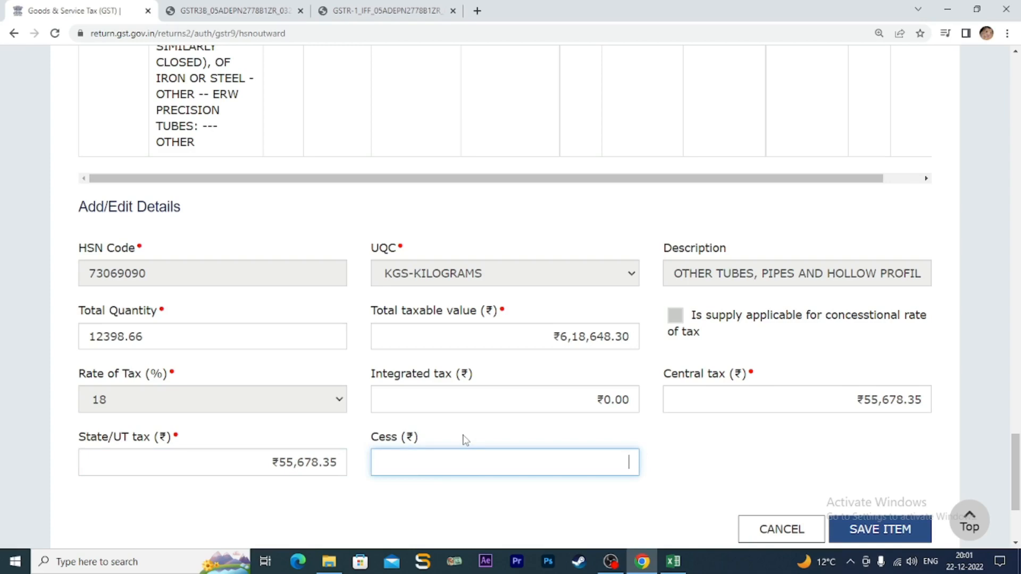
scroll(605, 496, down, 2)
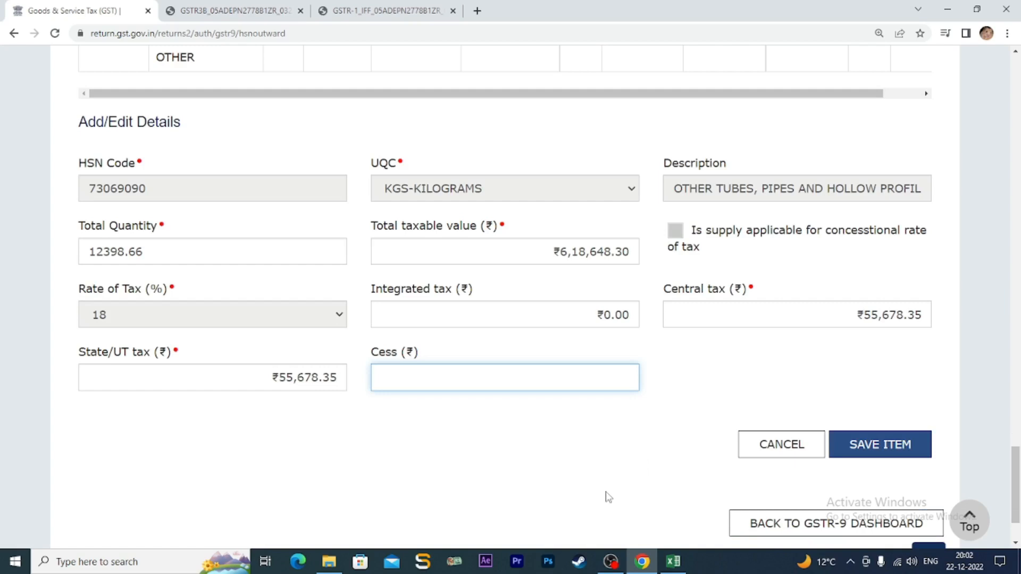
click(910, 458)
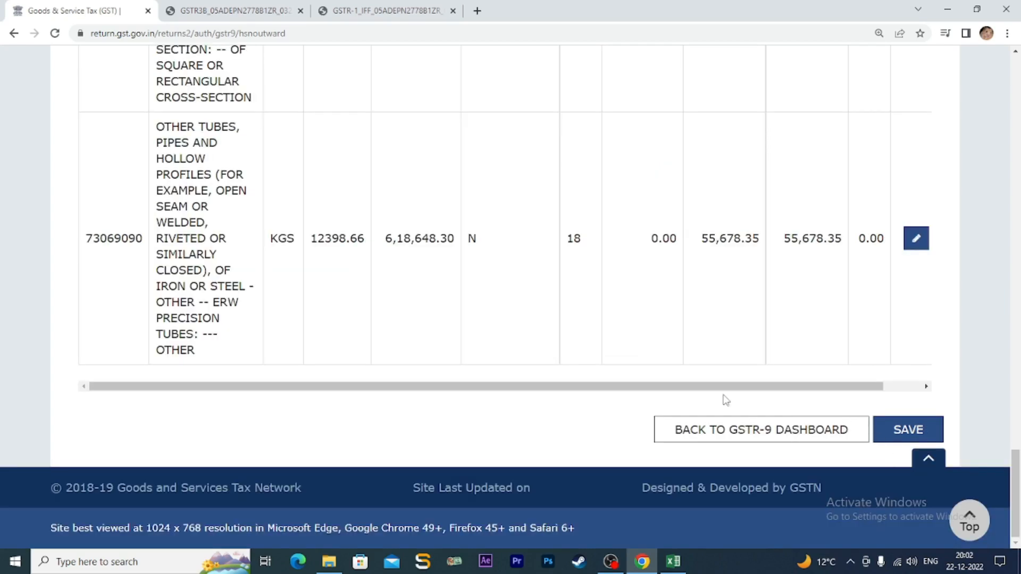
- Check Excel row 11, HSN 73083000 Hardware, as the next entry, then return to the portal
scroll(725, 399, up, 15)
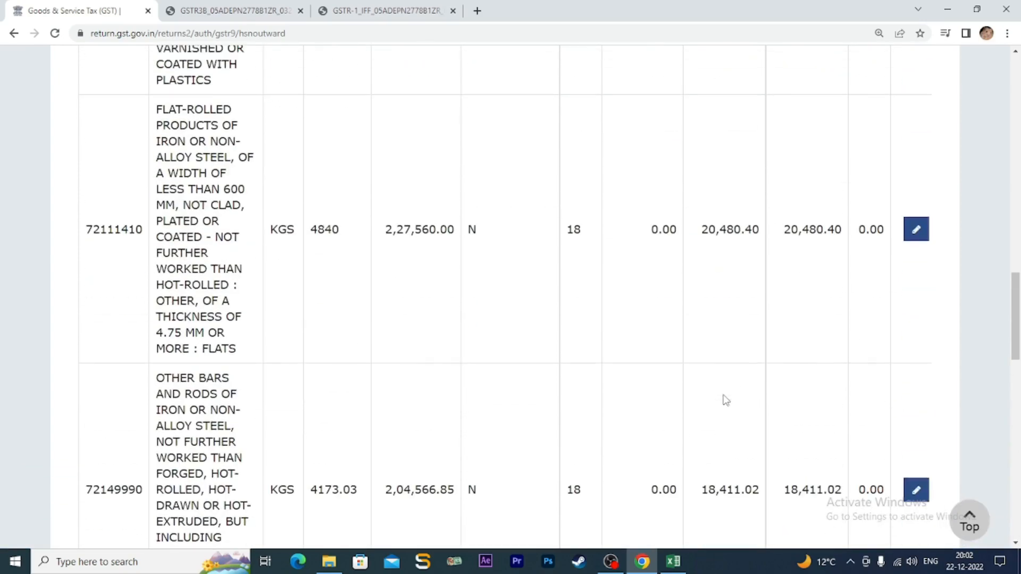
scroll(725, 400, up, 10)
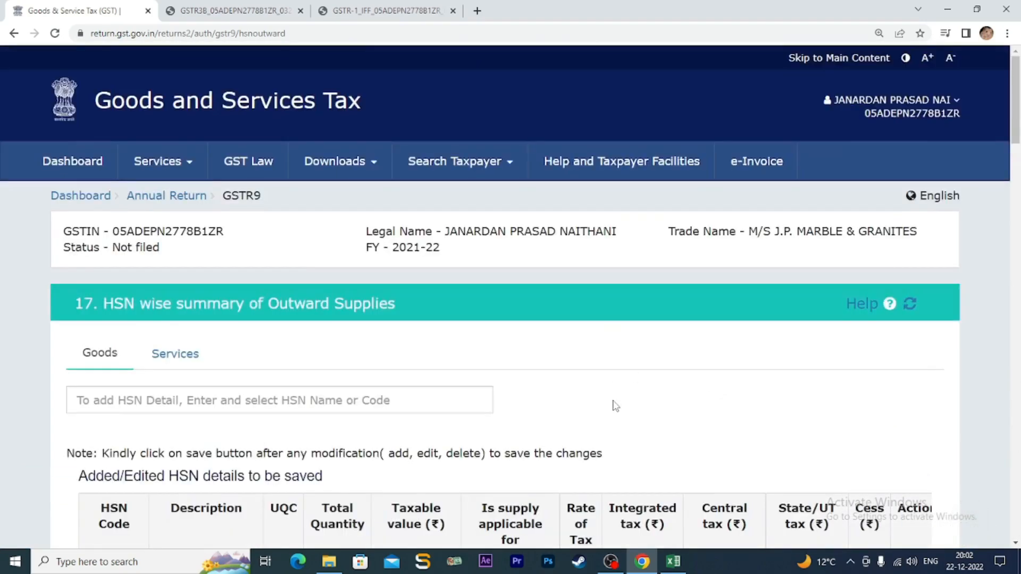
scroll(615, 406, down, 2)
click(210, 315)
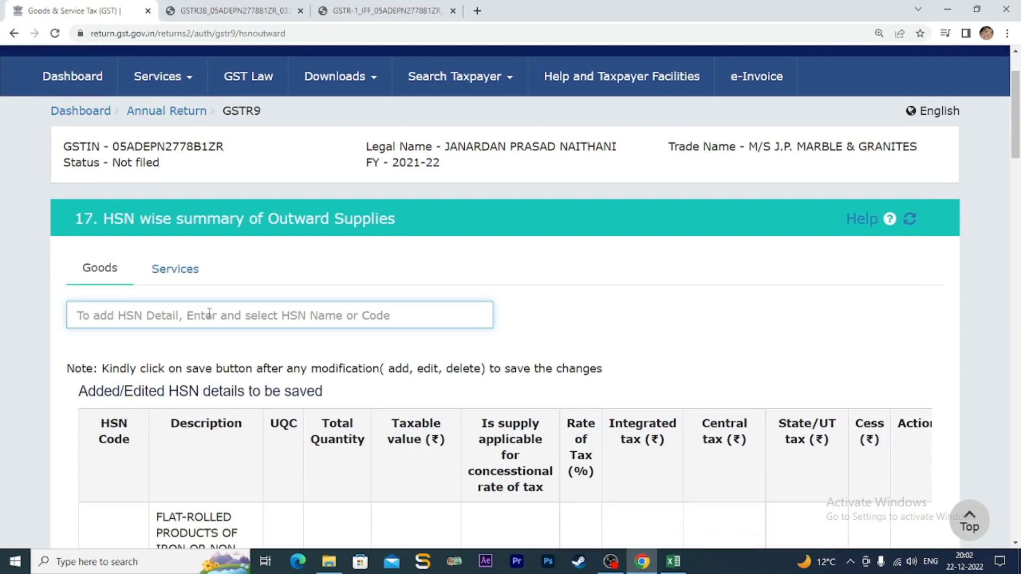
click(673, 561)
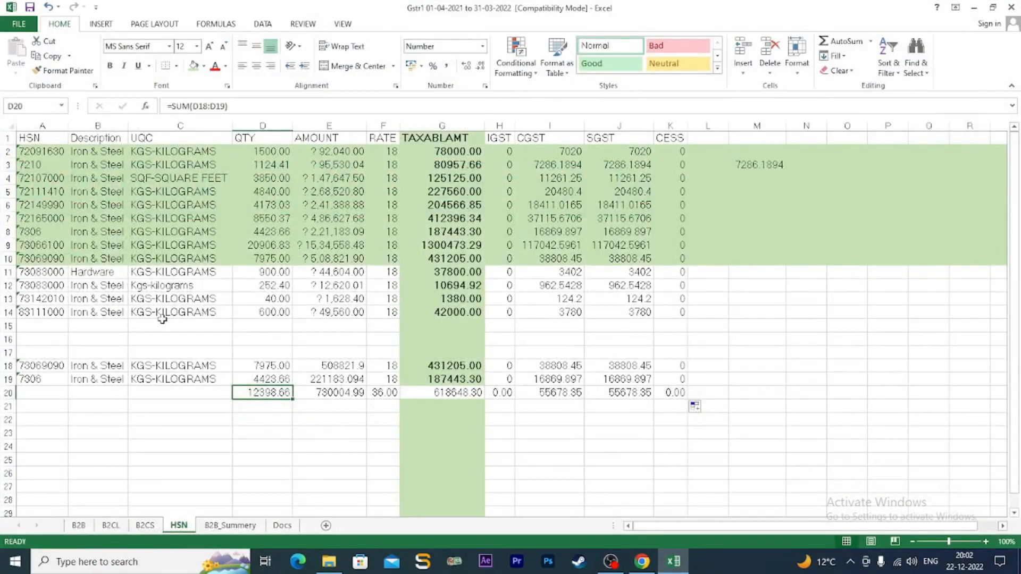
click(6, 272)
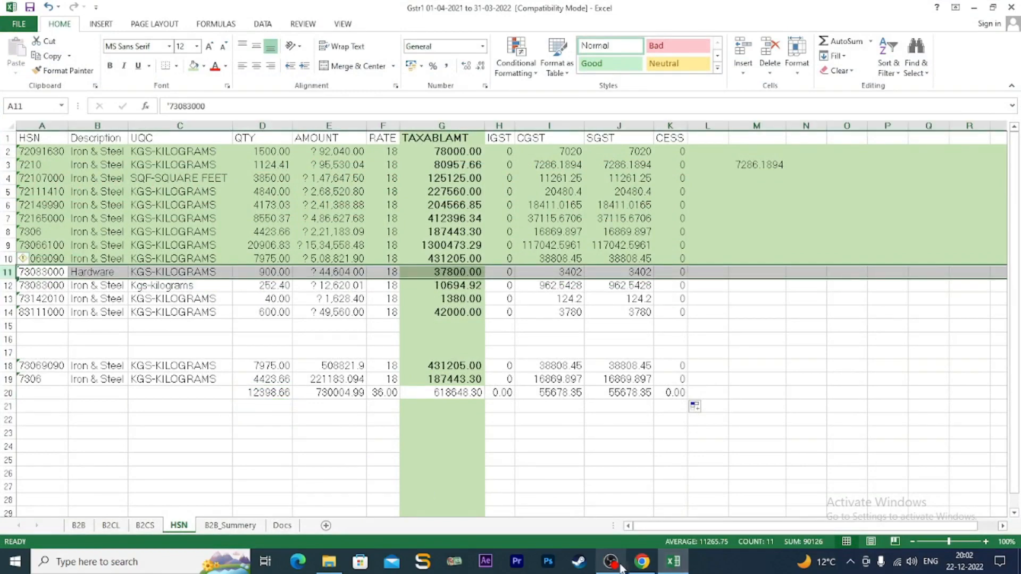
mouse_move(643, 566)
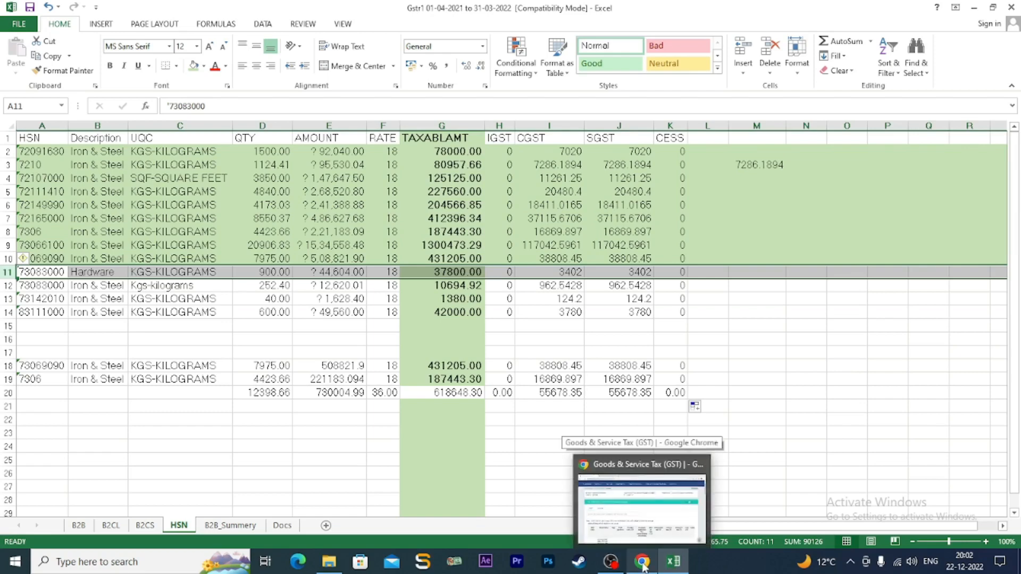
click(643, 563)
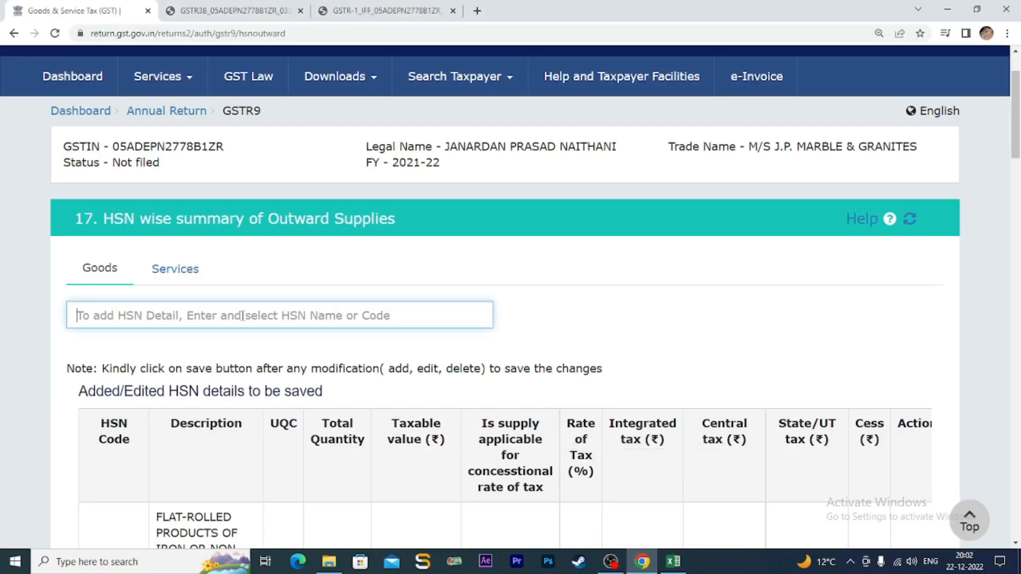
- Add HSN 73083000 (iron or steel structures) as a new item and bring up its details form
text(73)
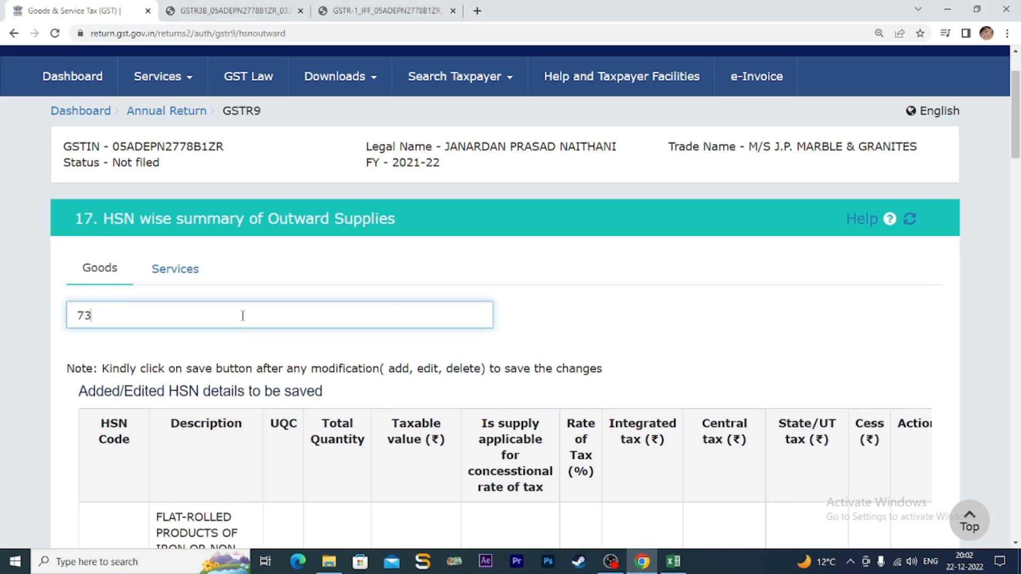
text(083000)
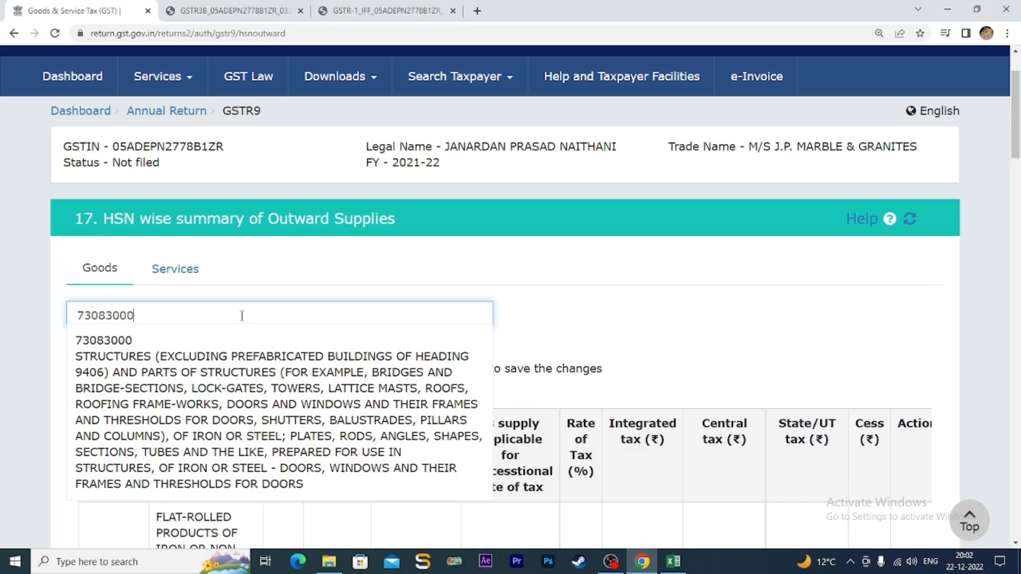
click(242, 373)
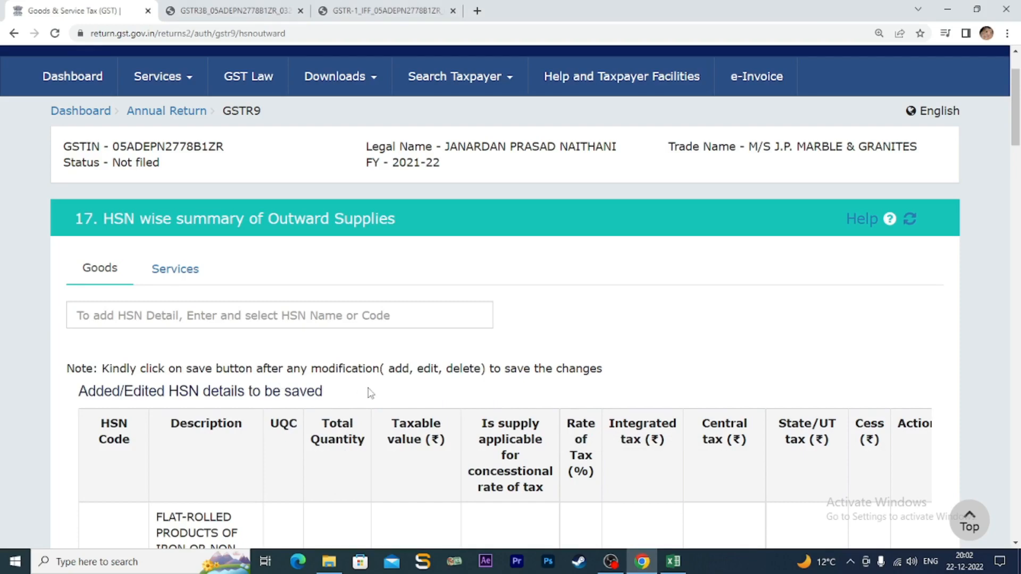
scroll(370, 393, down, 10)
scroll(371, 393, down, 15)
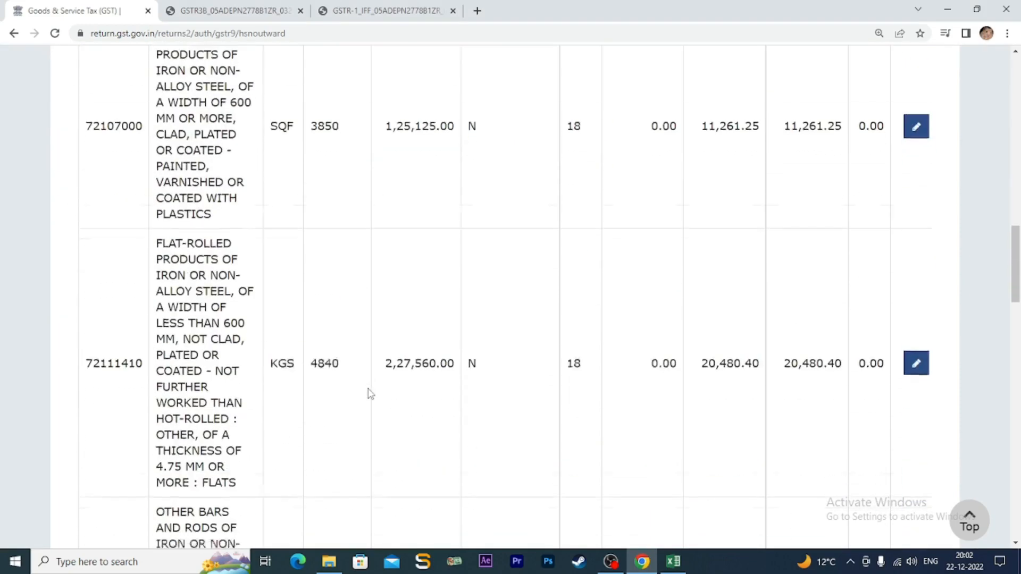
scroll(371, 393, down, 10)
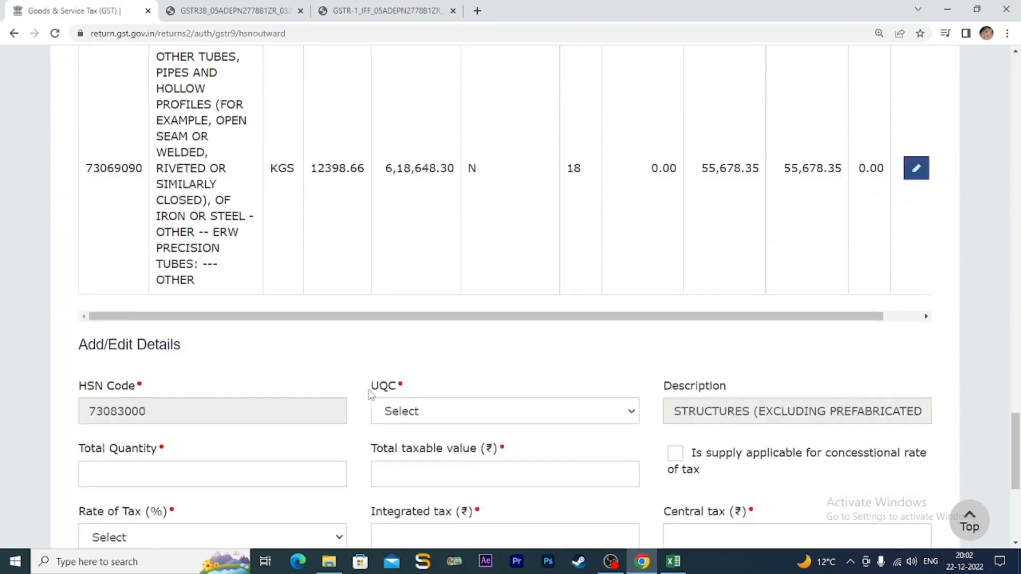
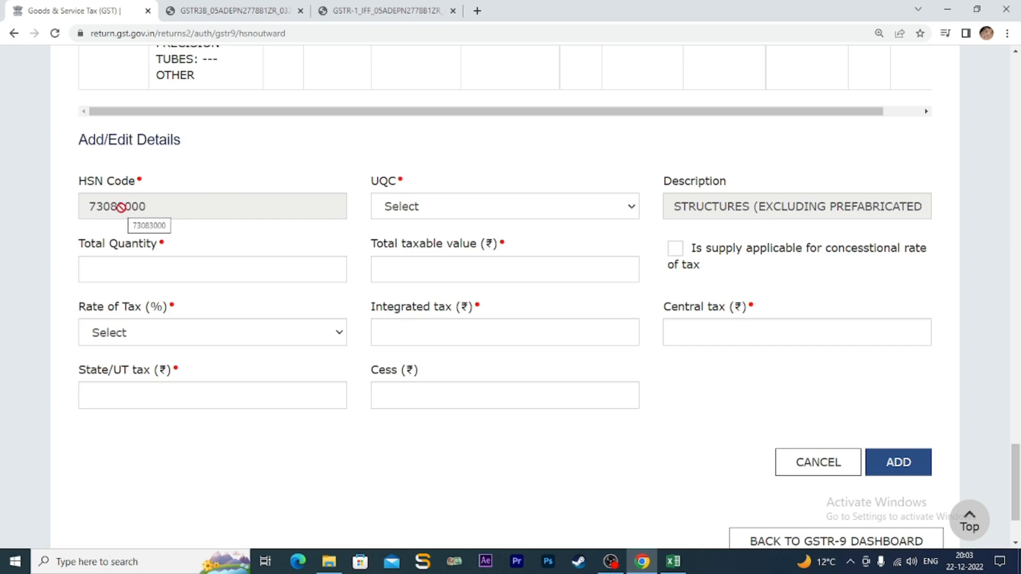
- Add HSN 73142010: KGS, quantity 40, taxable value 1,380, 18% rate, confirming ₹124.20 central and state tax
click(673, 564)
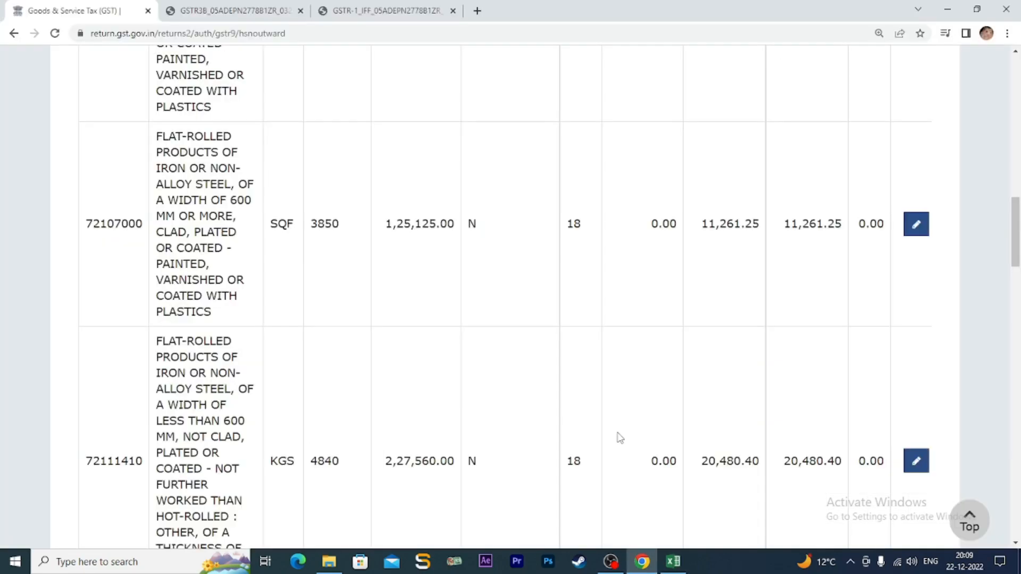
scroll(615, 433, up, 15)
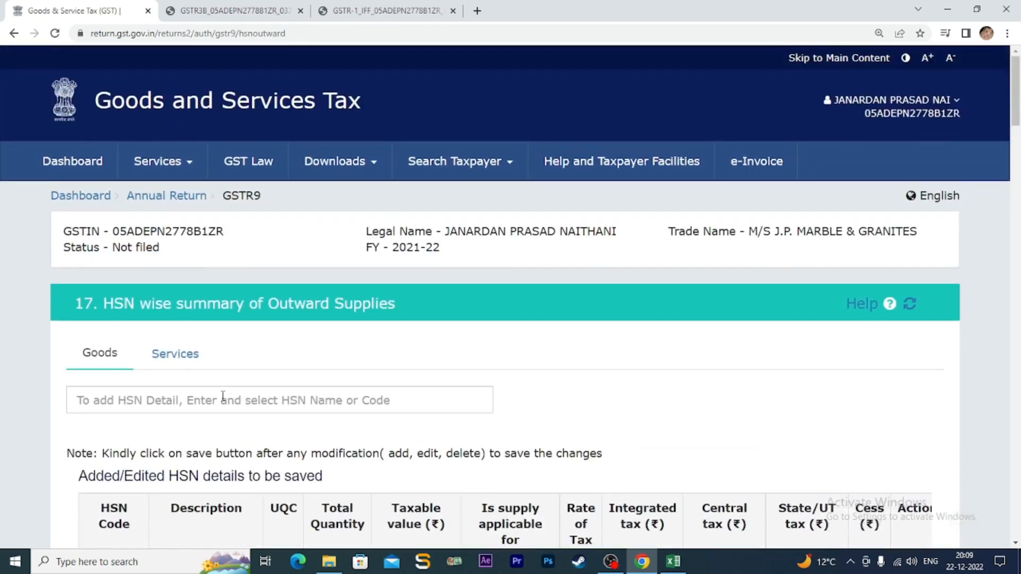
click(213, 398)
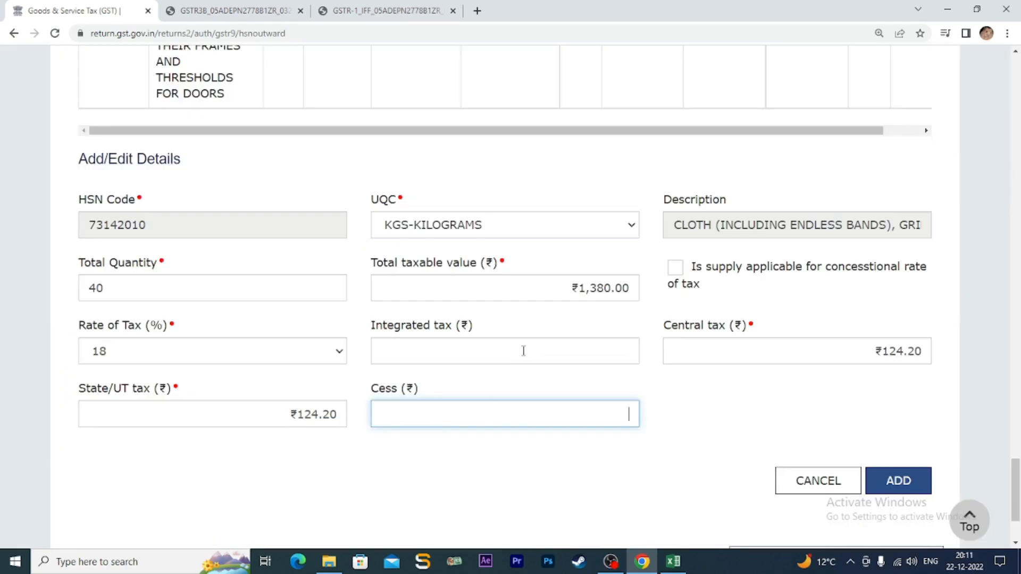
click(523, 351)
click(688, 350)
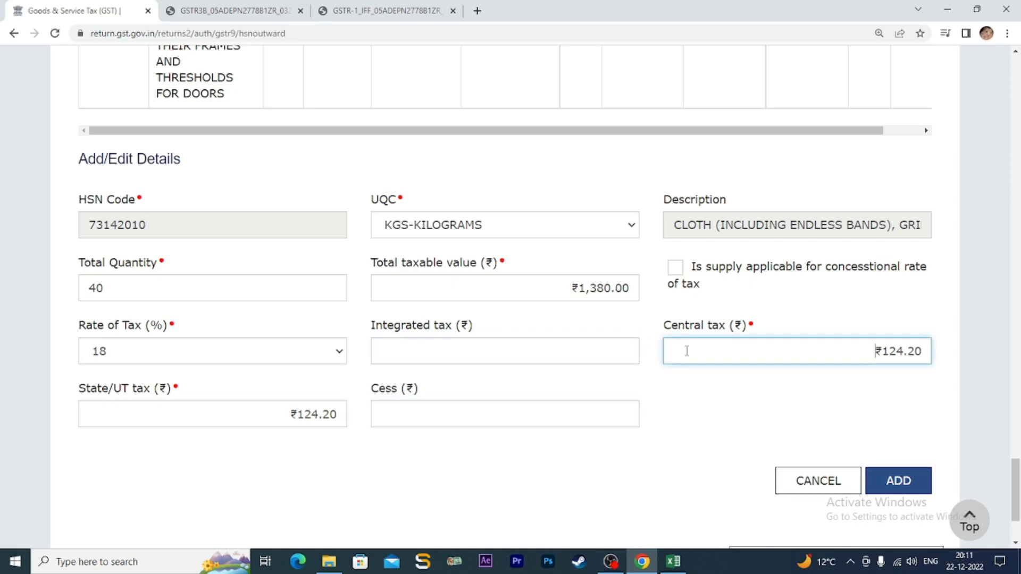
click(582, 352)
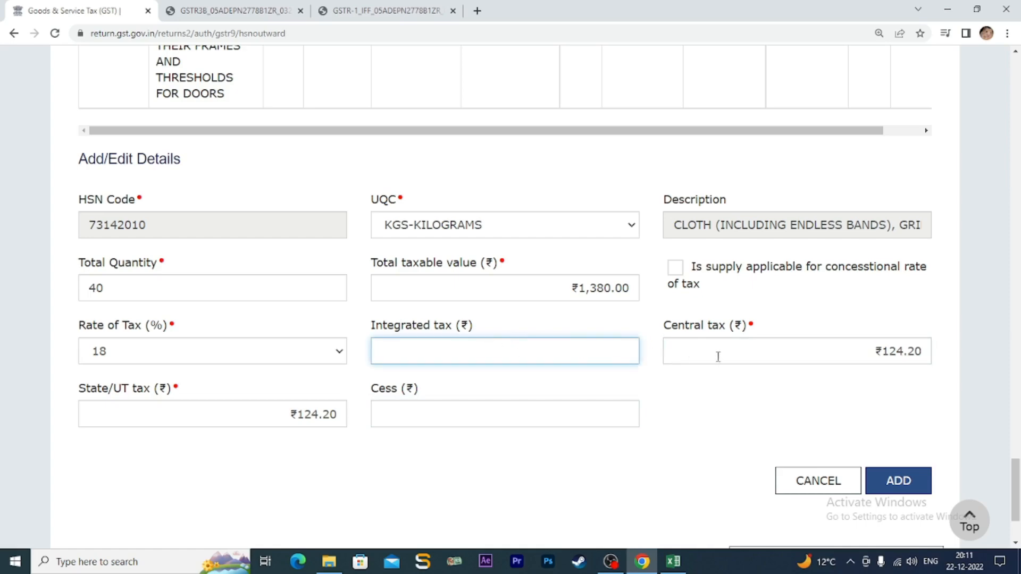
click(701, 351)
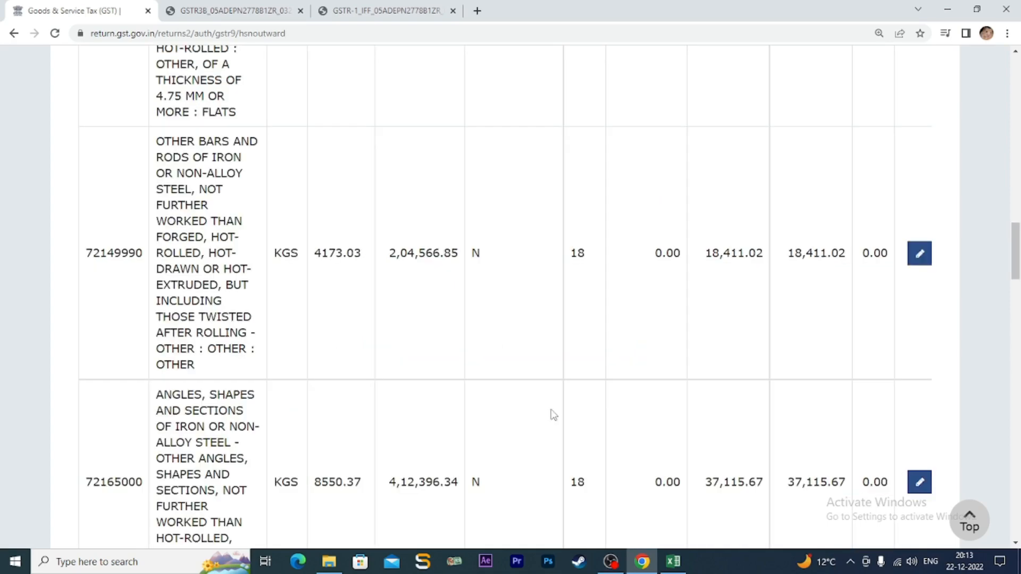
- Save the Table 17 HSN entries, dismiss the success message and return to the GSTR-9 dashboard
scroll(553, 391, down, 10)
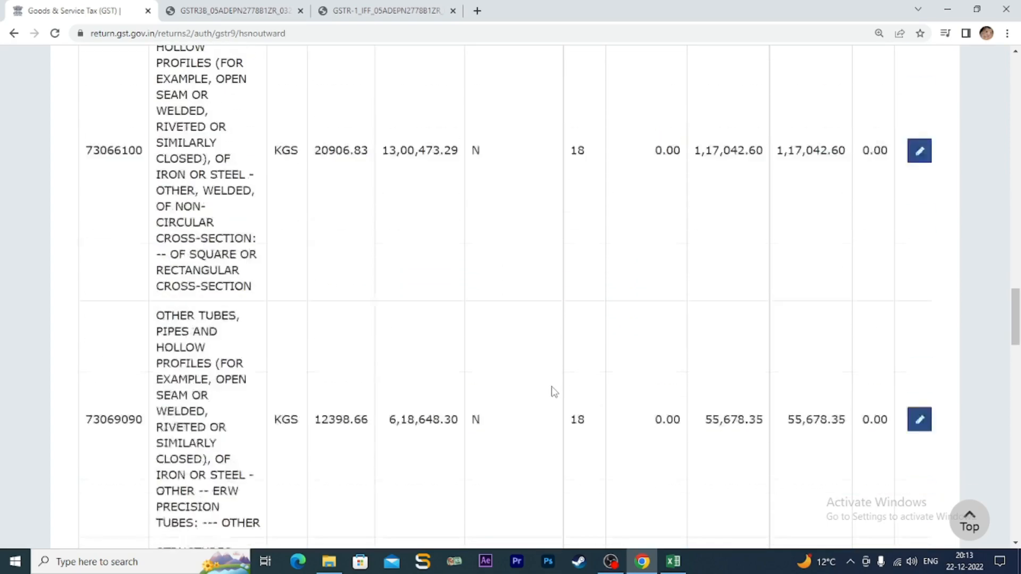
scroll(553, 391, down, 5)
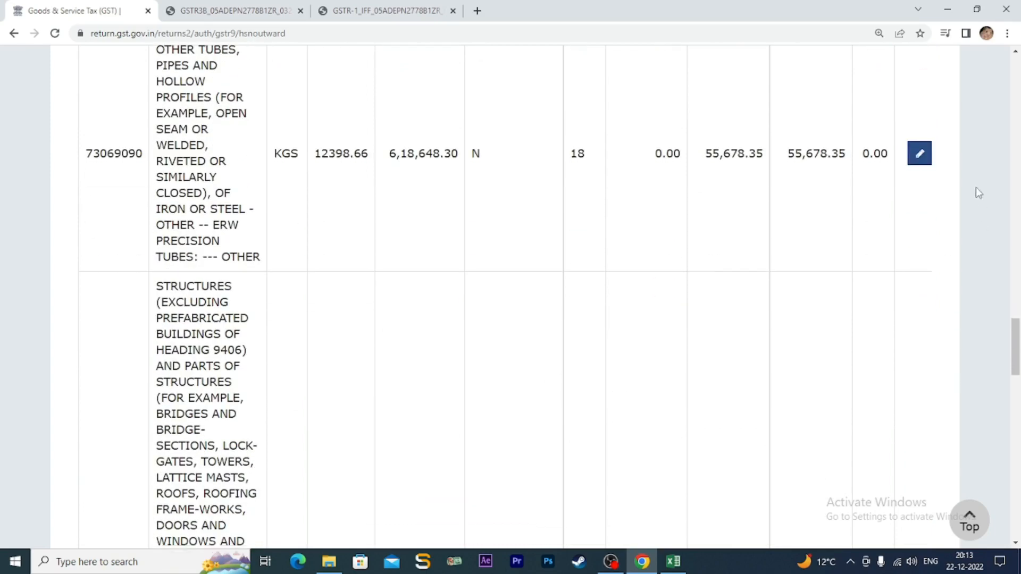
scroll(831, 324, down, 16)
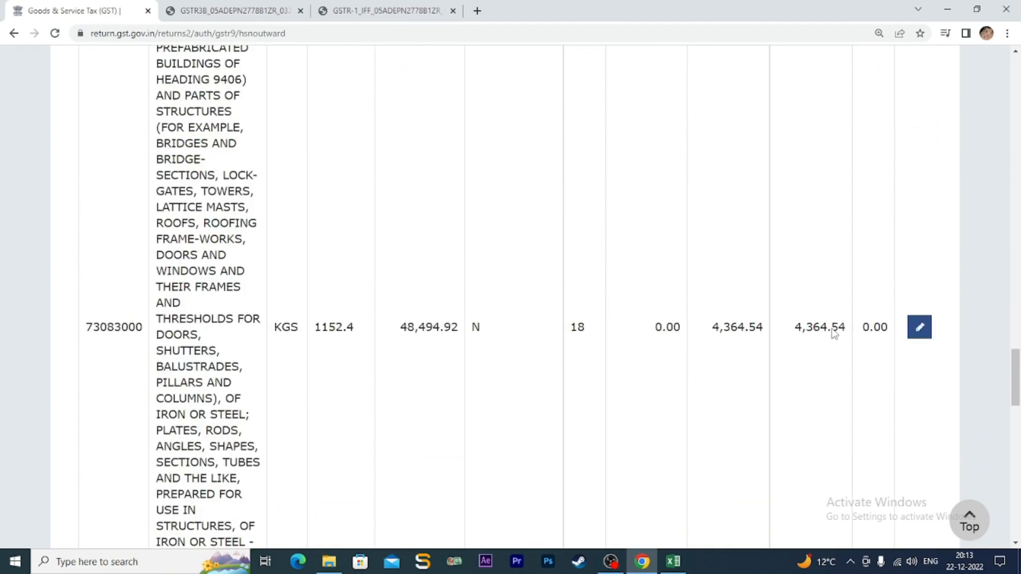
scroll(834, 334, down, 11)
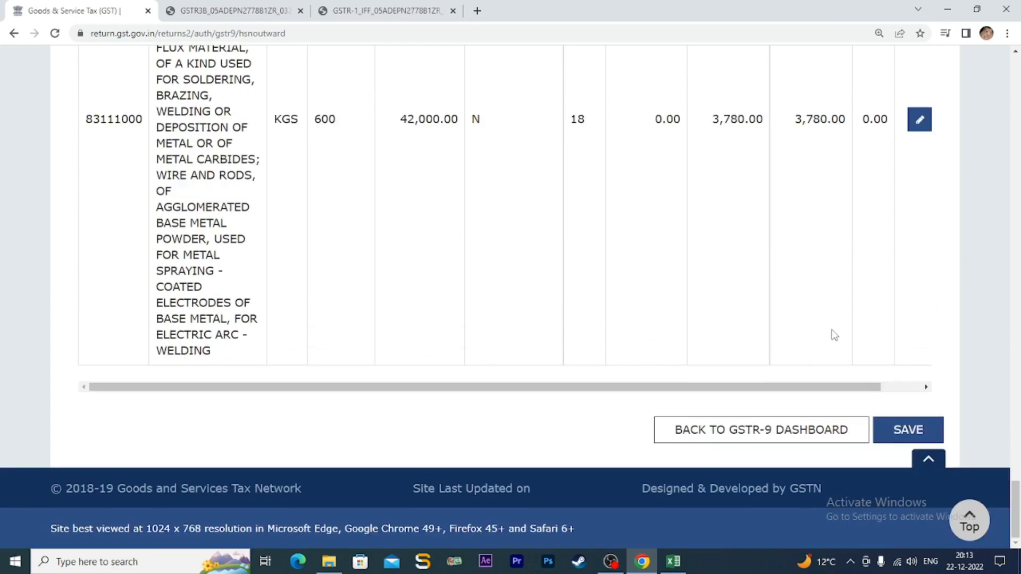
click(911, 432)
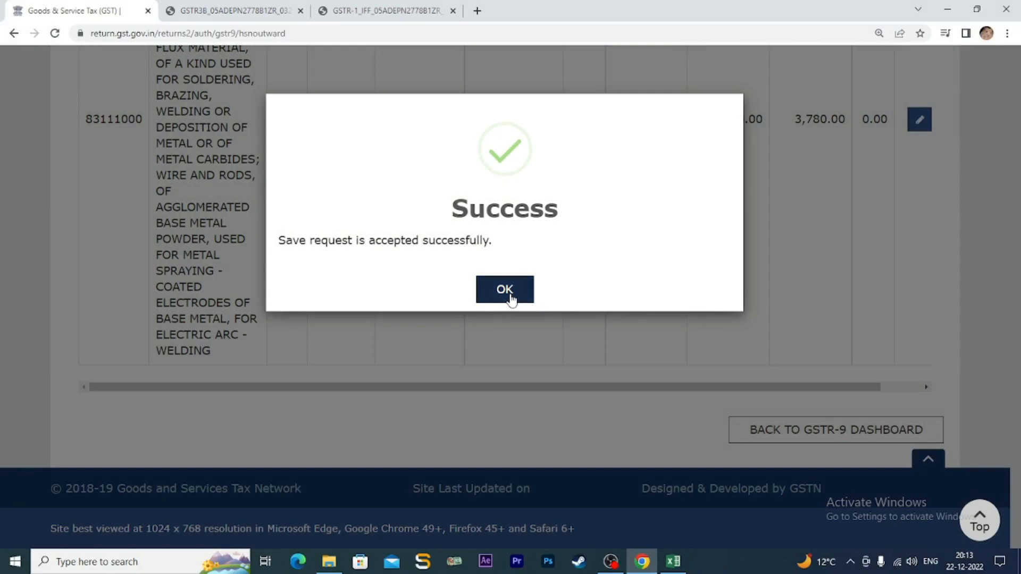
click(509, 291)
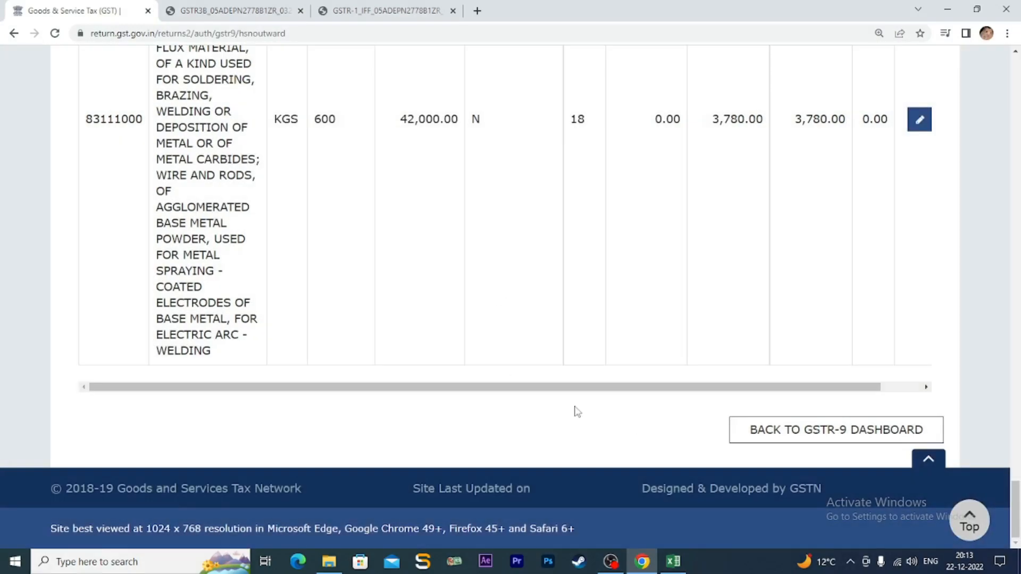
click(835, 434)
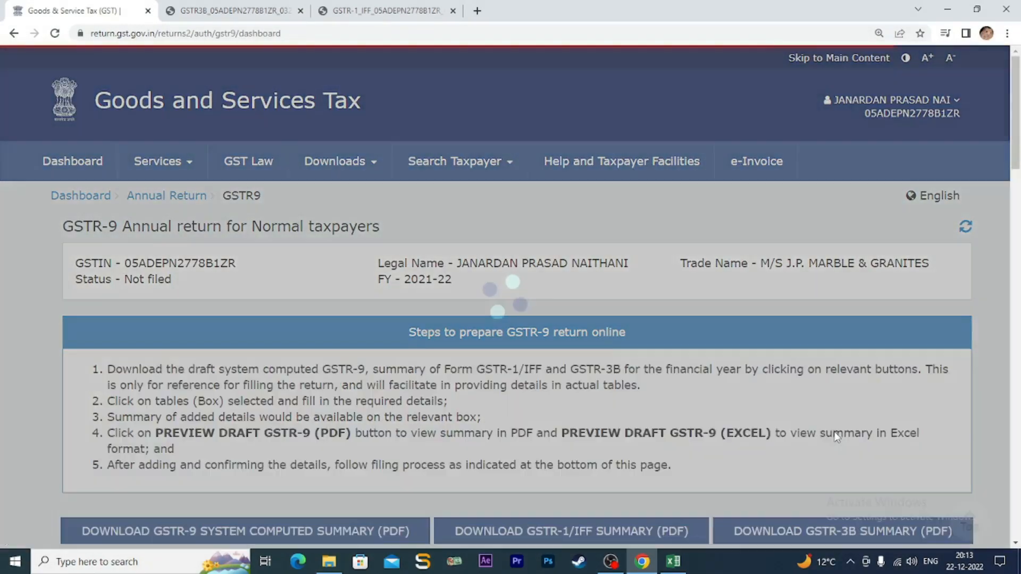
scroll(726, 404, down, 3)
scroll(723, 404, down, 6)
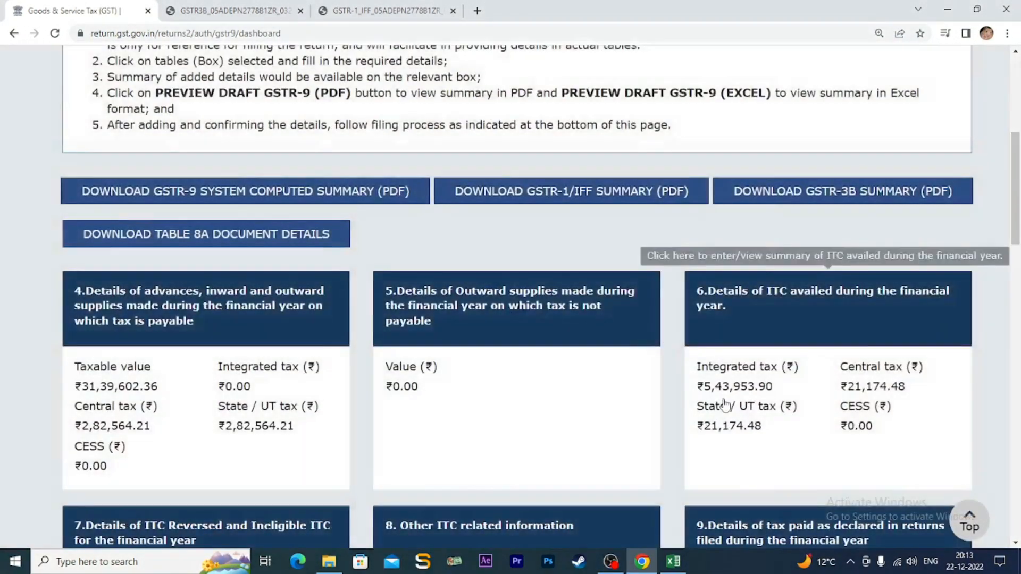
scroll(724, 405, down, 3)
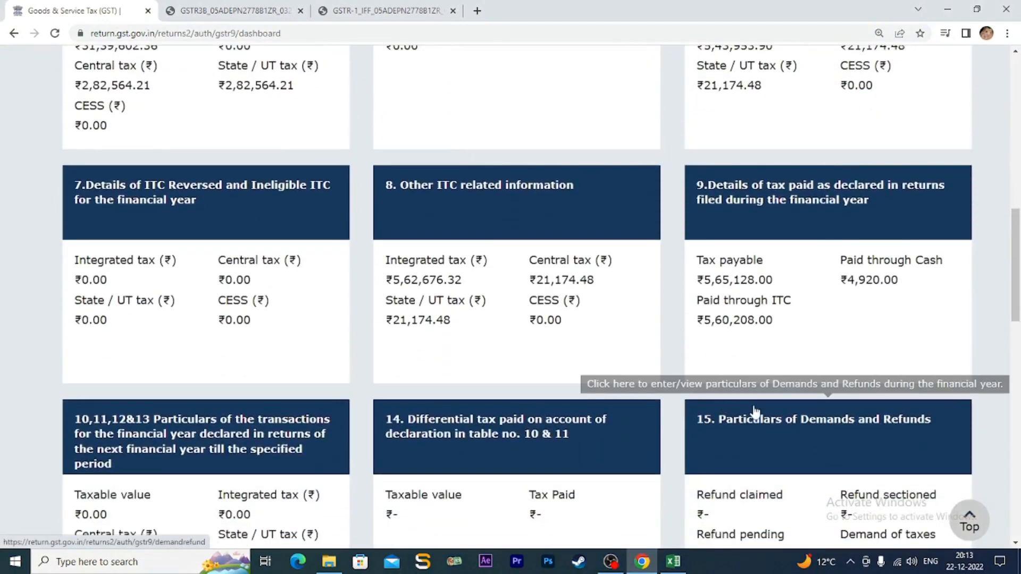
scroll(514, 375, down, 1)
scroll(514, 375, down, 1)
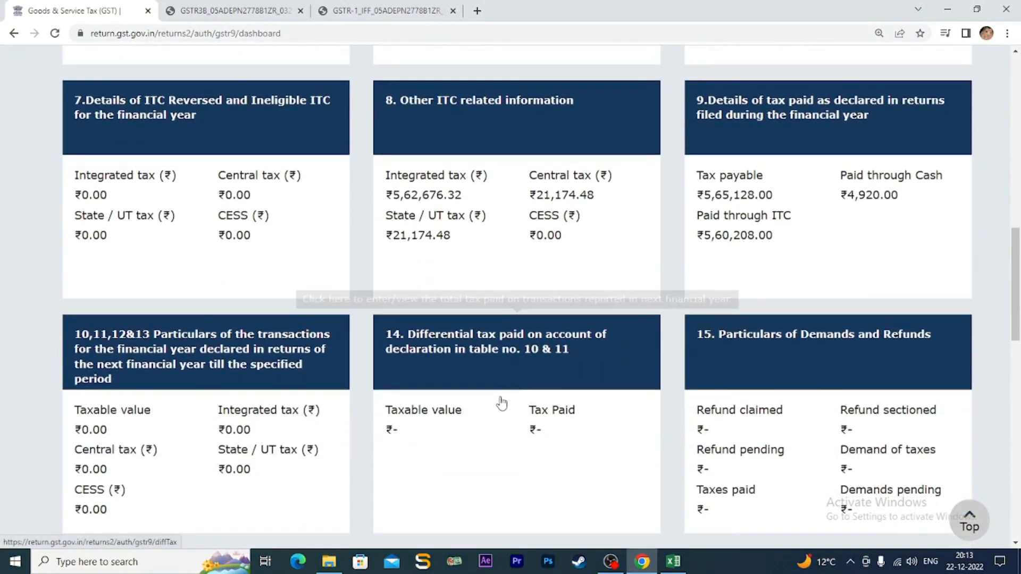
scroll(581, 383, down, 4)
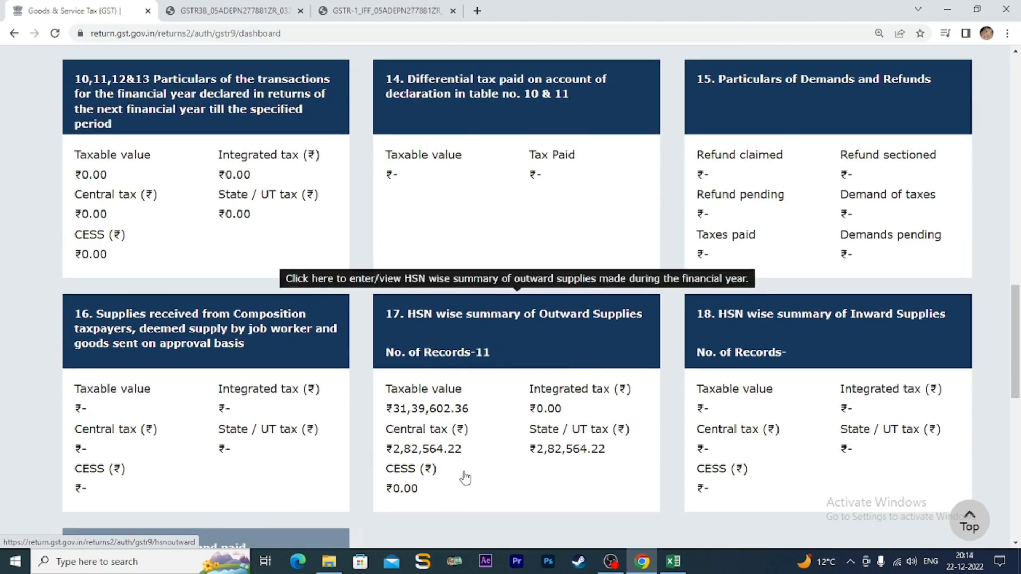
scroll(481, 468, down, 1)
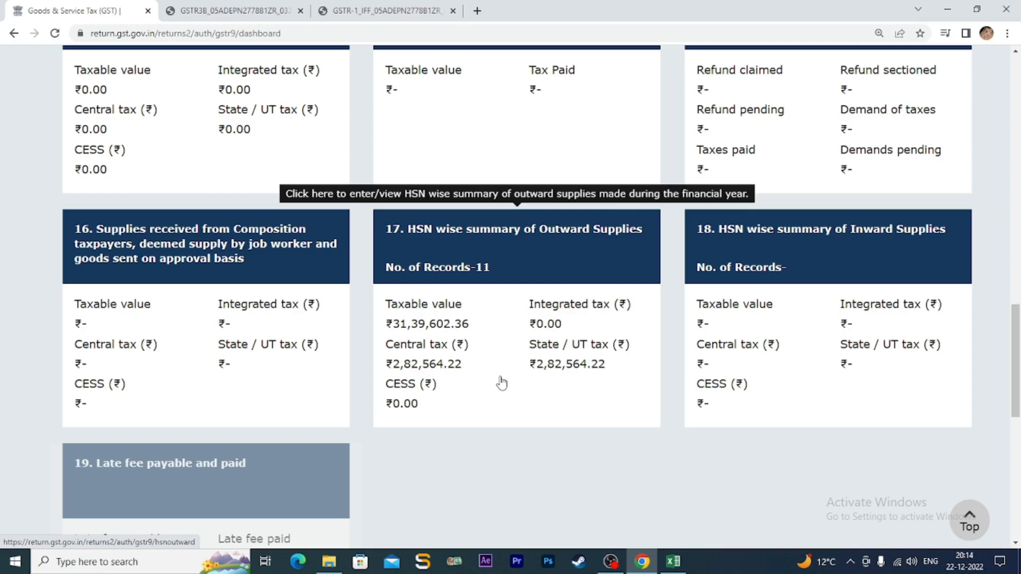
scroll(501, 381, up, 7)
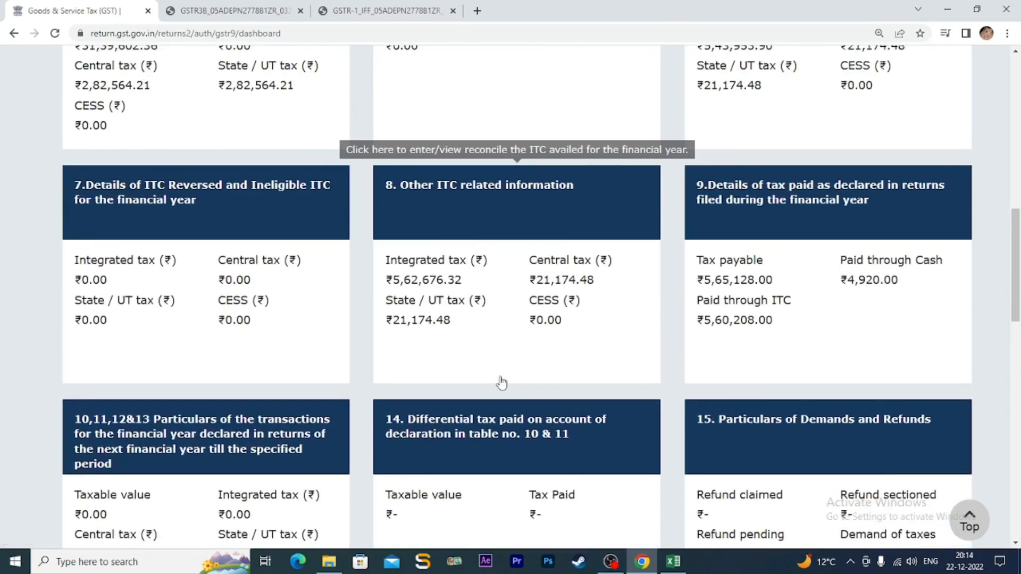
scroll(501, 382, up, 2)
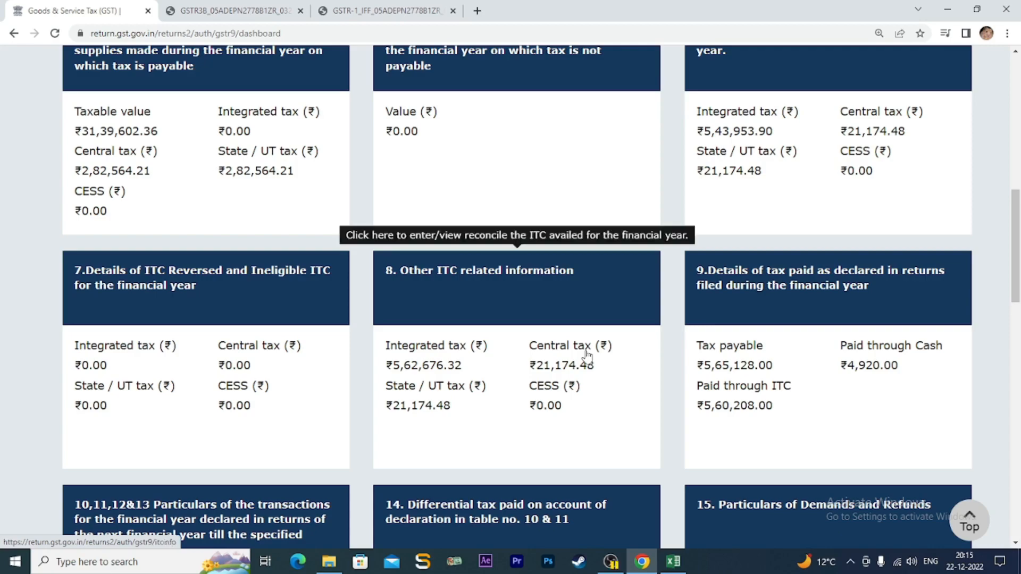
scroll(277, 181, up, 1)
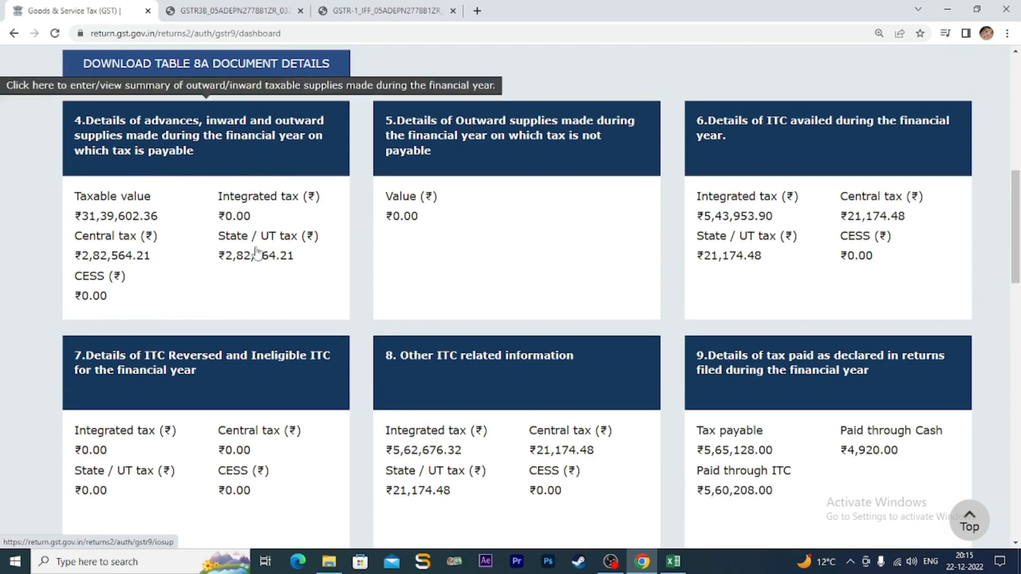
scroll(255, 266, down, 1)
scroll(255, 266, down, 10)
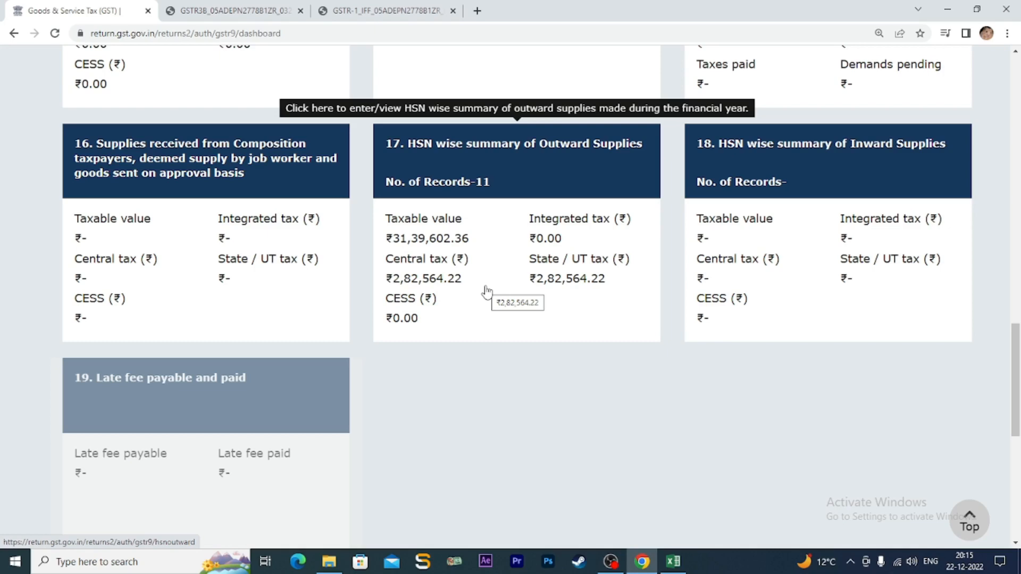
scroll(485, 291, up, 2)
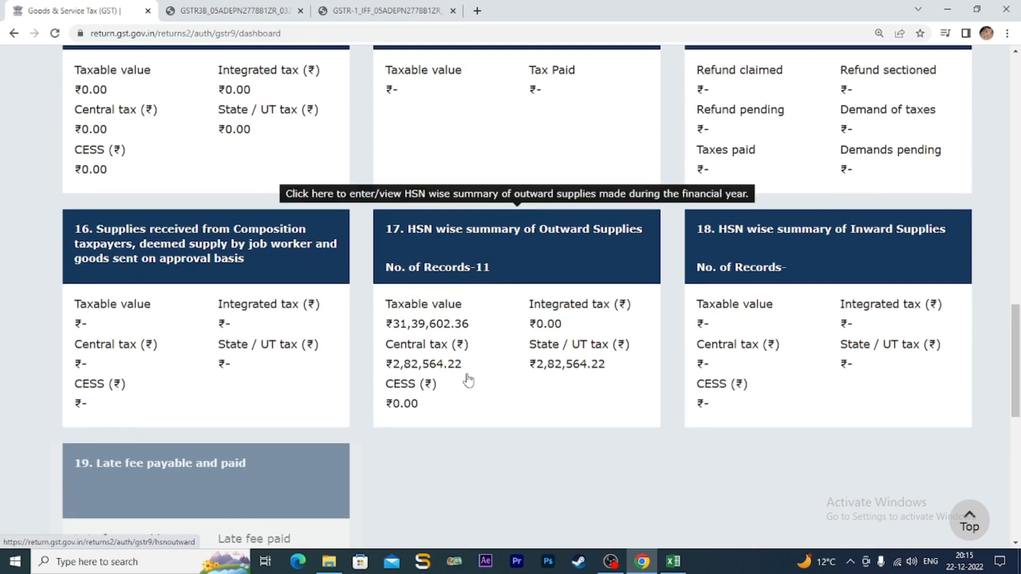
scroll(468, 379, down, 3)
scroll(467, 379, up, 3)
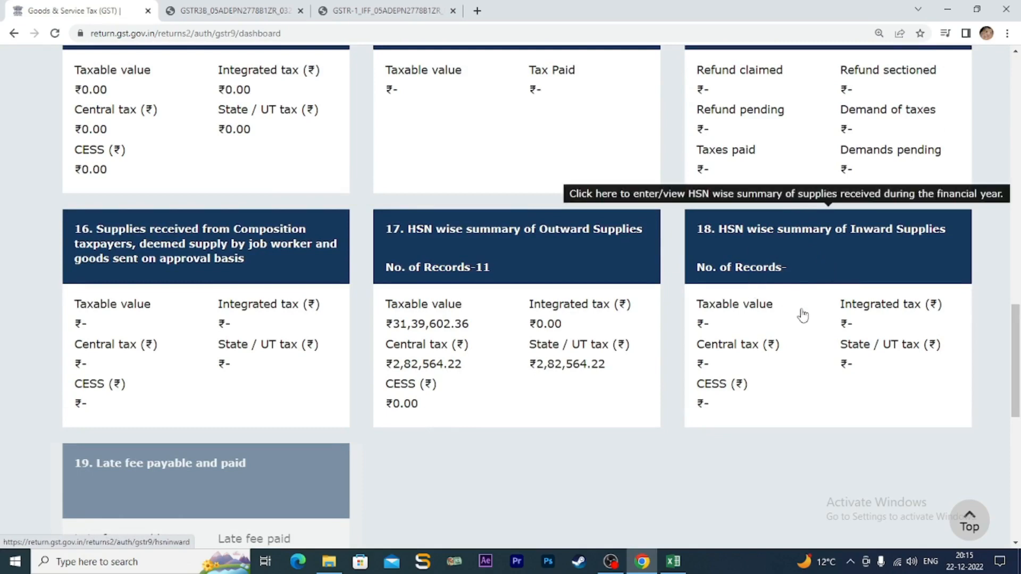
scroll(608, 341, down, 3)
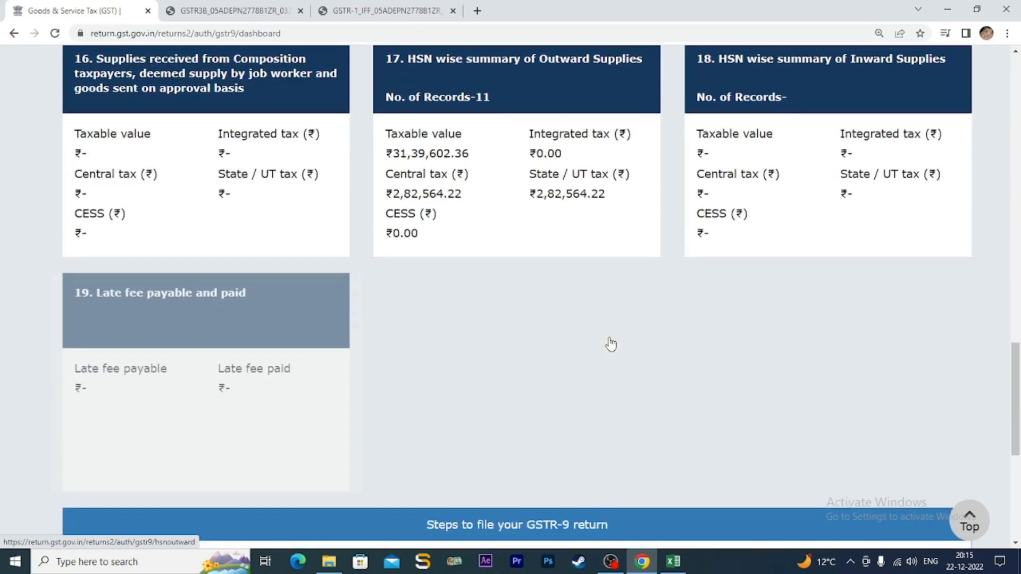
scroll(610, 344, down, 3)
scroll(610, 344, up, 6)
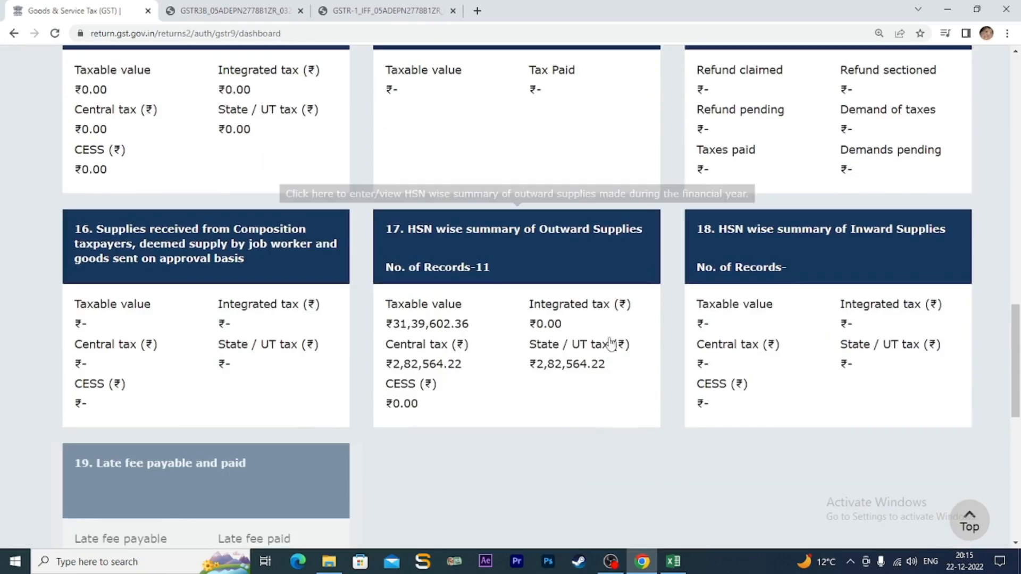
scroll(741, 367, down, 10)
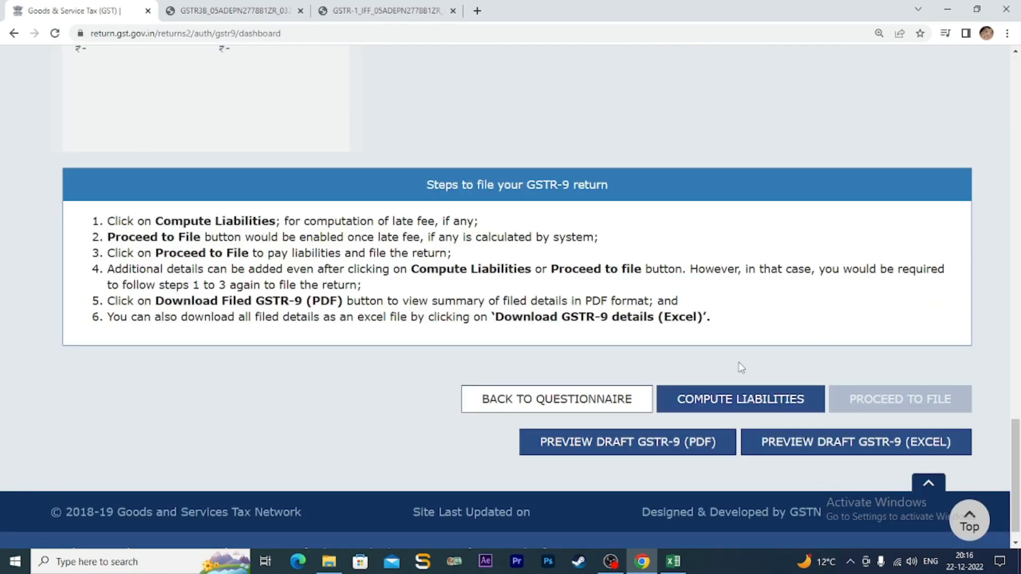
- Compute liabilities and refresh until the GSTR-9 status shows Ready to File as on 22/12/2022
click(714, 404)
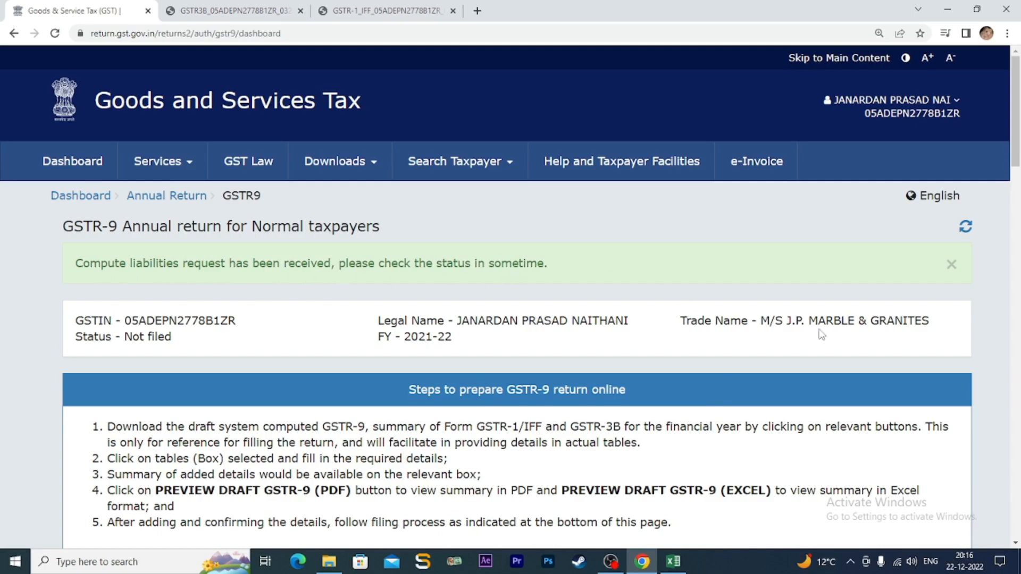
scroll(820, 329, down, 3)
scroll(820, 332, up, 2)
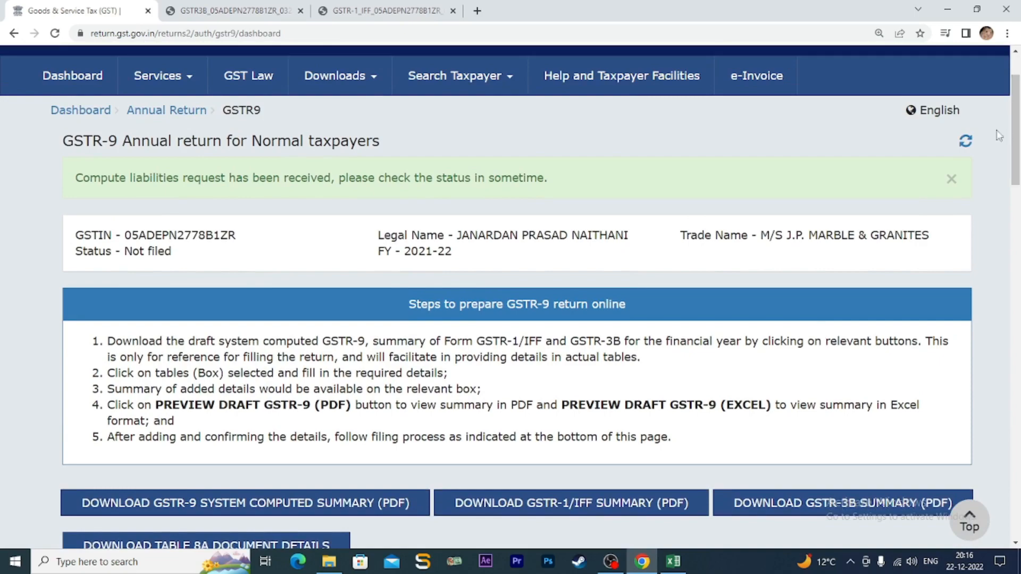
click(966, 145)
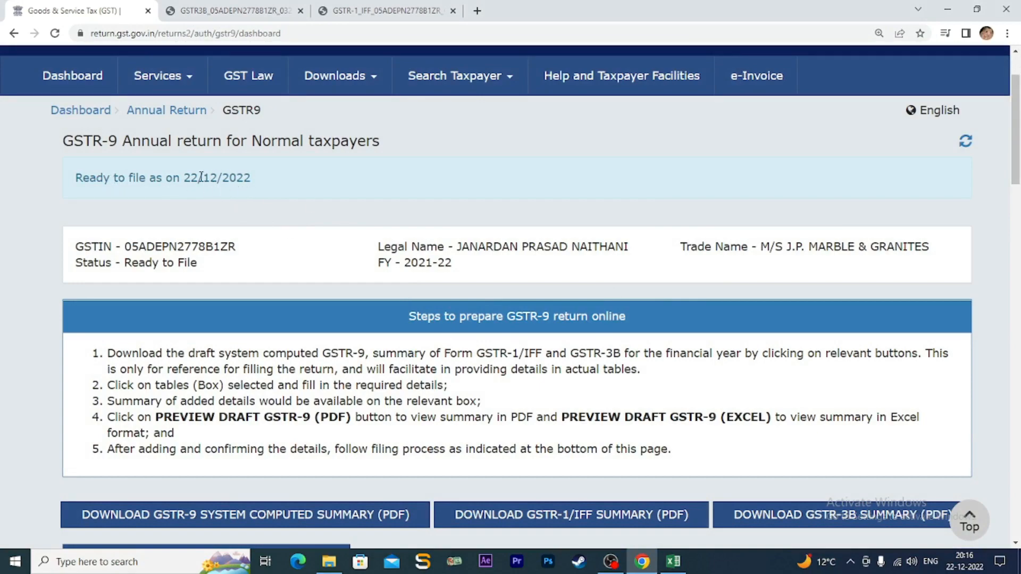
scroll(567, 351, down, 9)
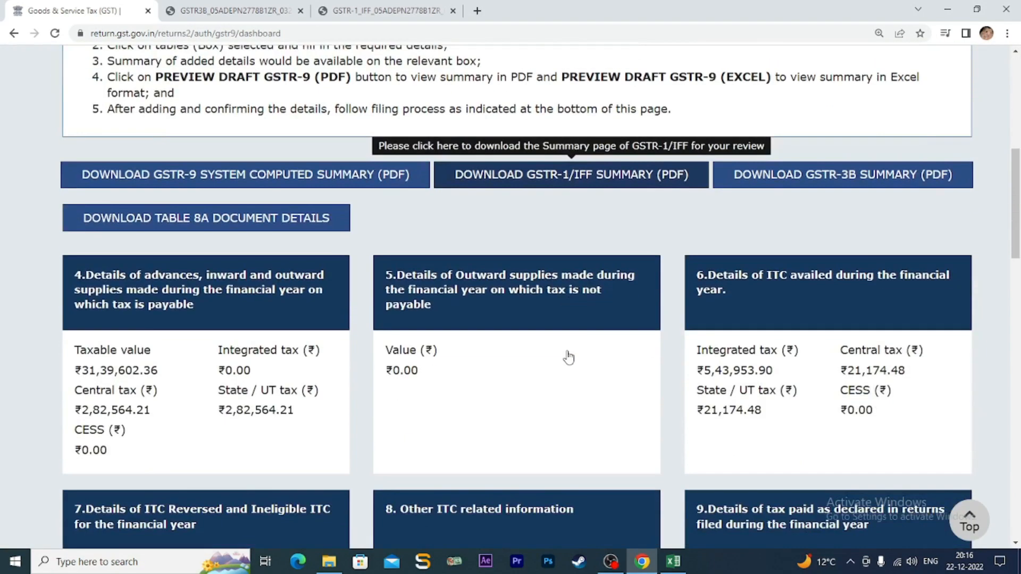
scroll(568, 358, down, 3)
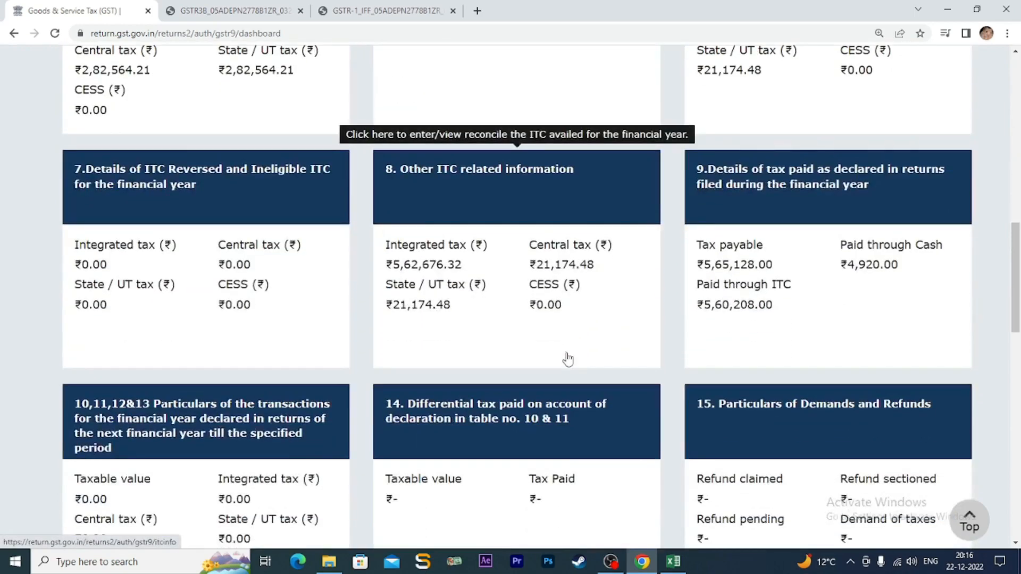
scroll(567, 359, down, 5)
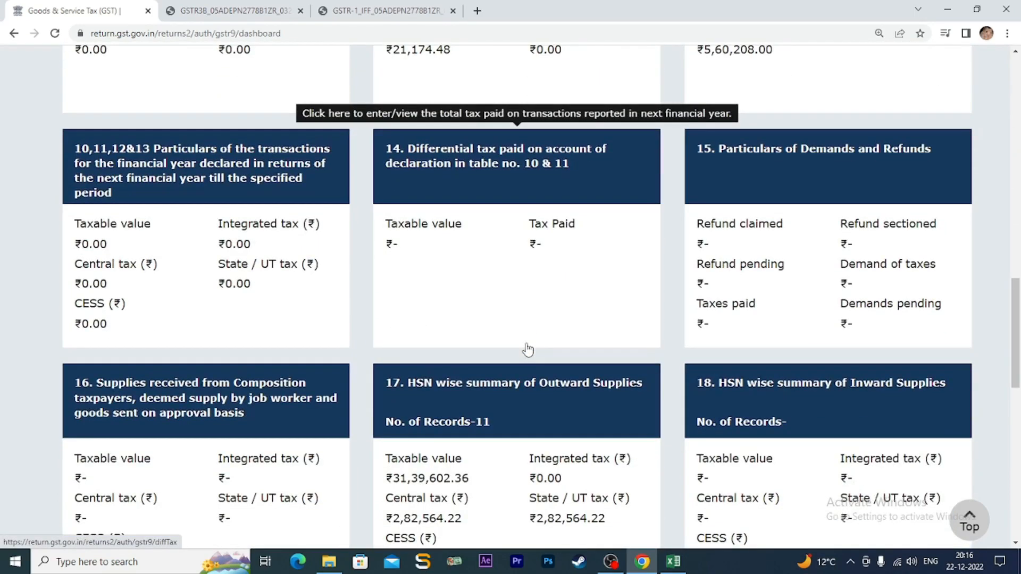
scroll(528, 350, down, 3)
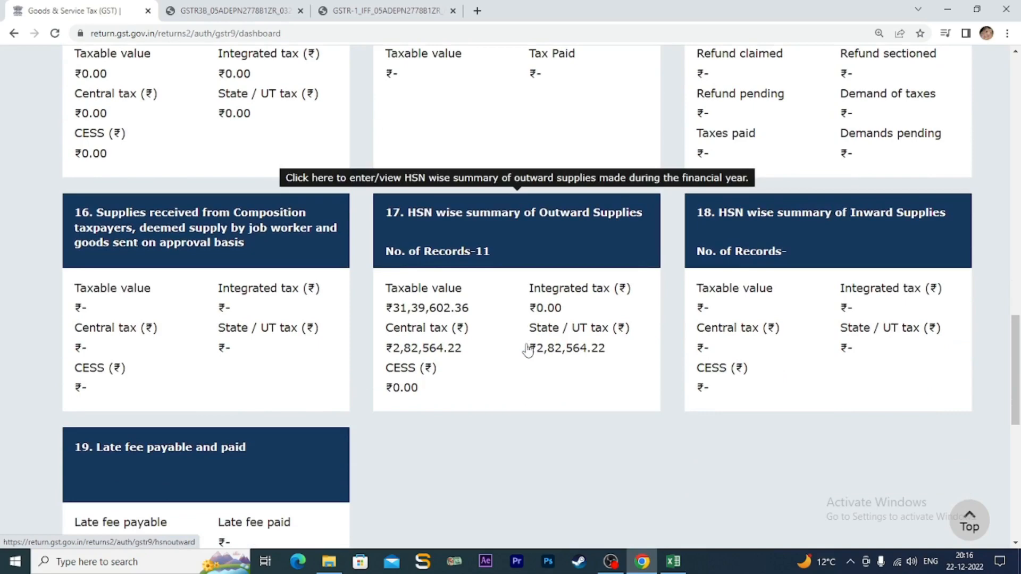
scroll(527, 349, down, 3)
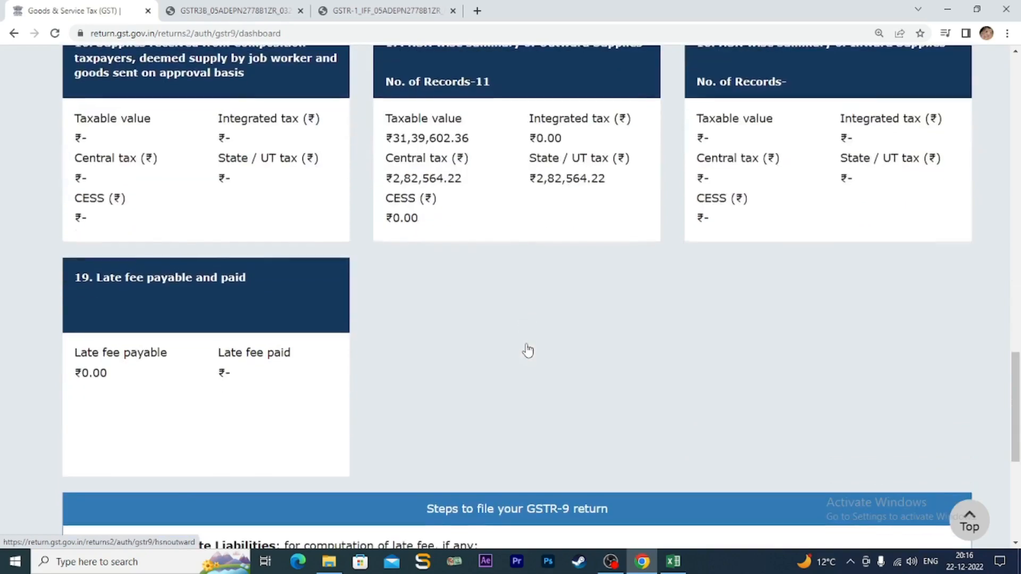
scroll(526, 344, down, 2)
scroll(528, 350, down, 2)
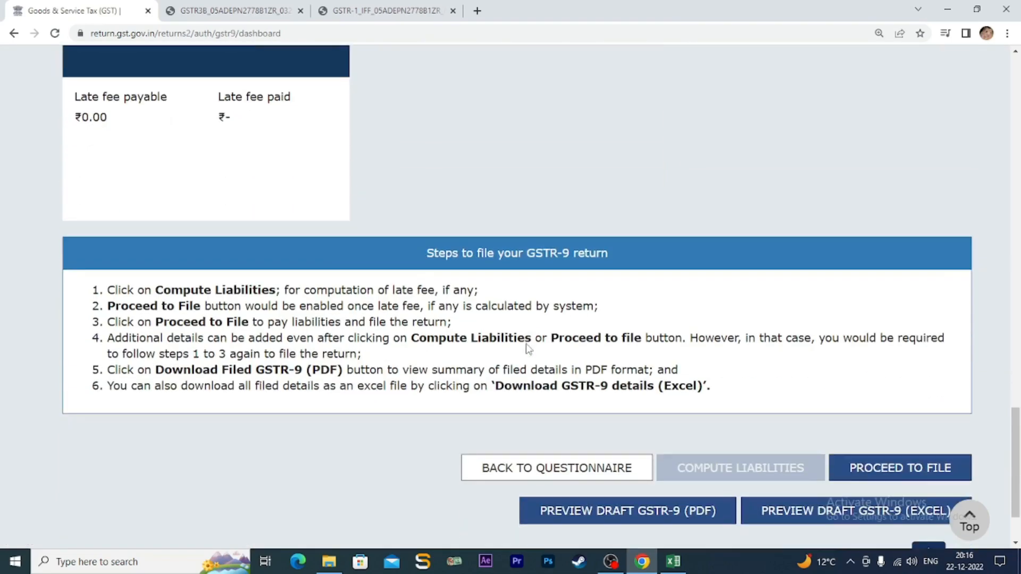
scroll(527, 344, down, 2)
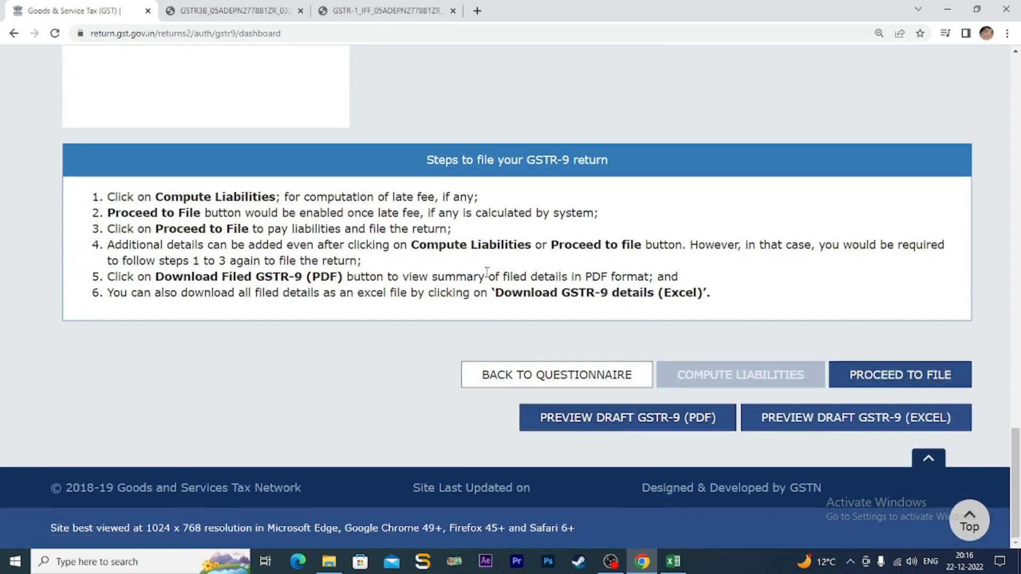
scroll(486, 272, up, 7)
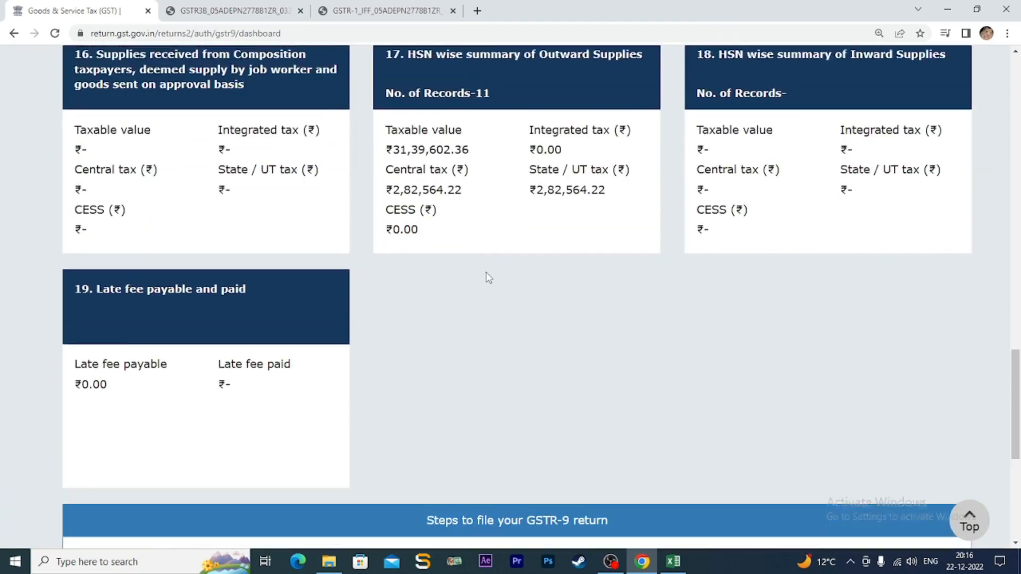
scroll(488, 277, up, 3)
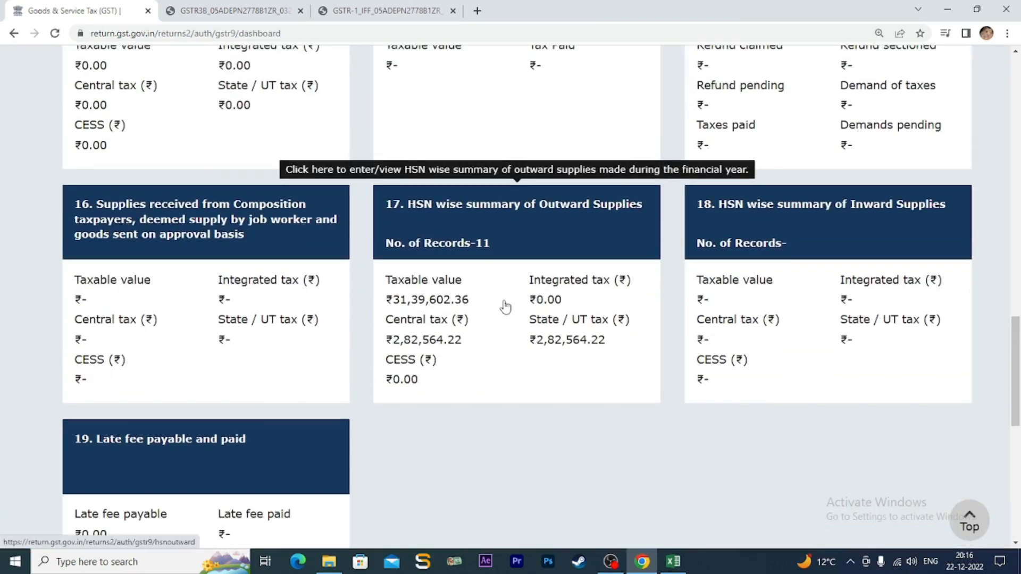
scroll(503, 305, up, 6)
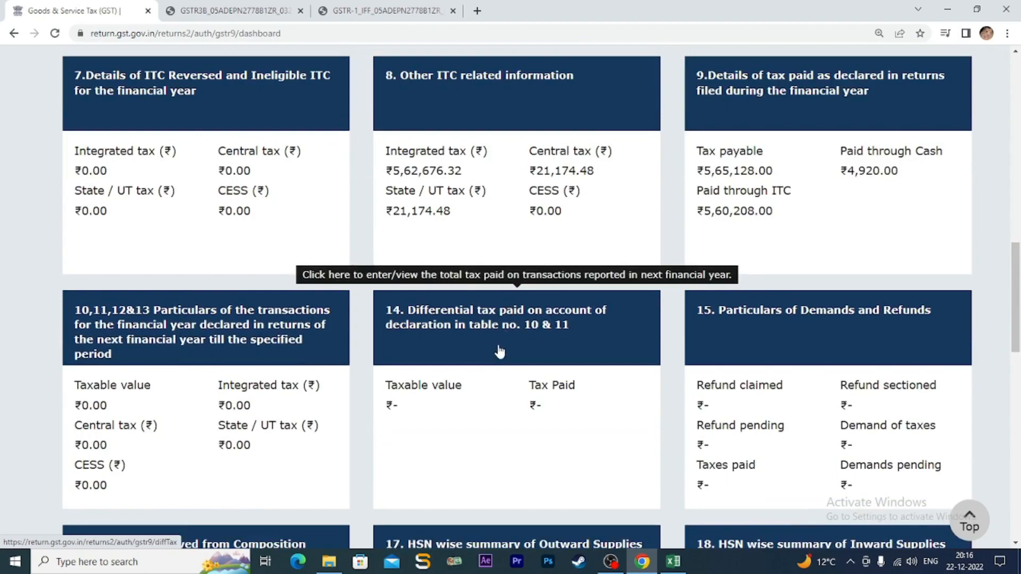
scroll(519, 410, up, 3)
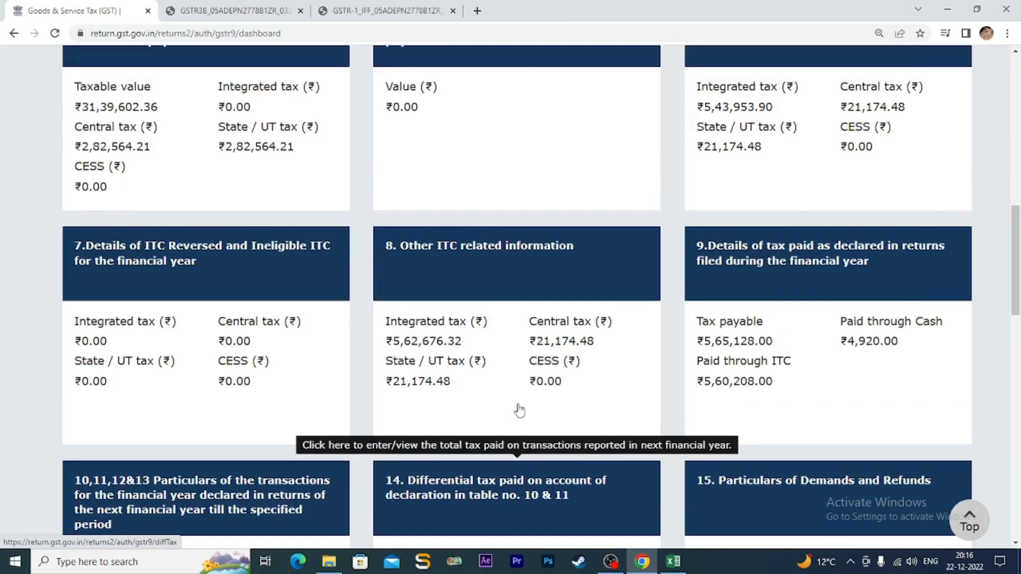
scroll(519, 410, up, 3)
scroll(519, 409, up, 2)
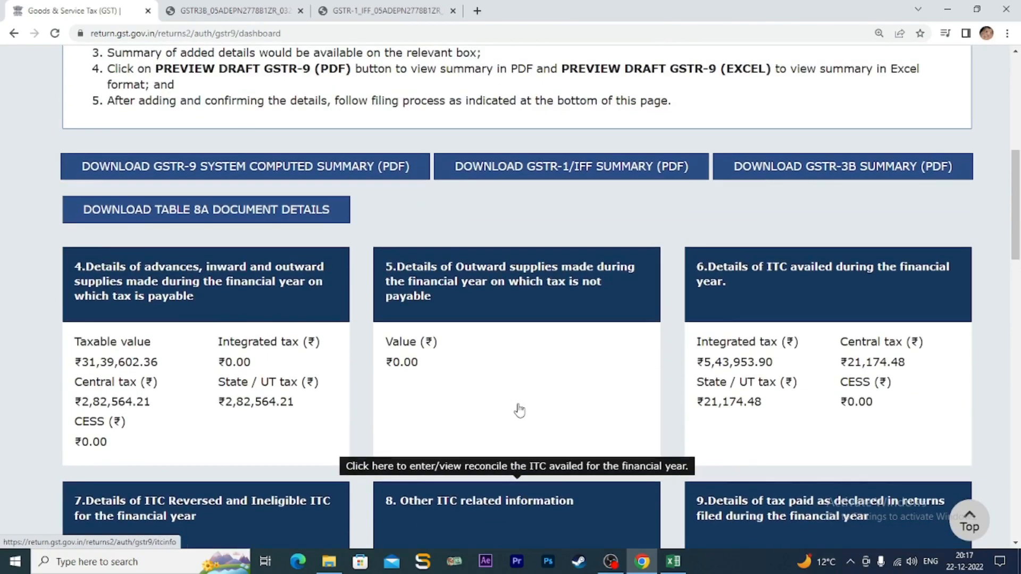
scroll(519, 410, up, 3)
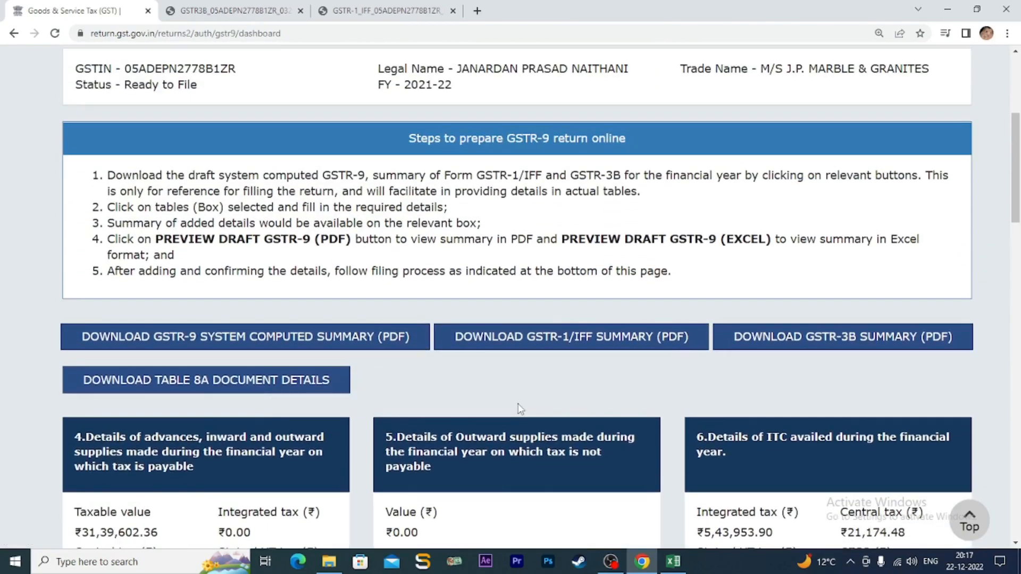
scroll(526, 420, down, 15)
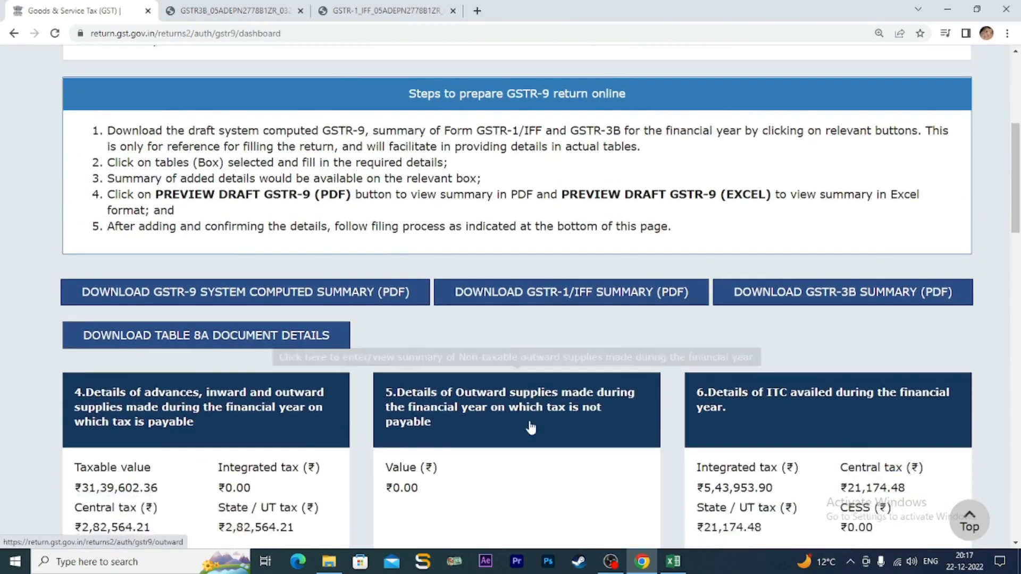
scroll(531, 428, down, 9)
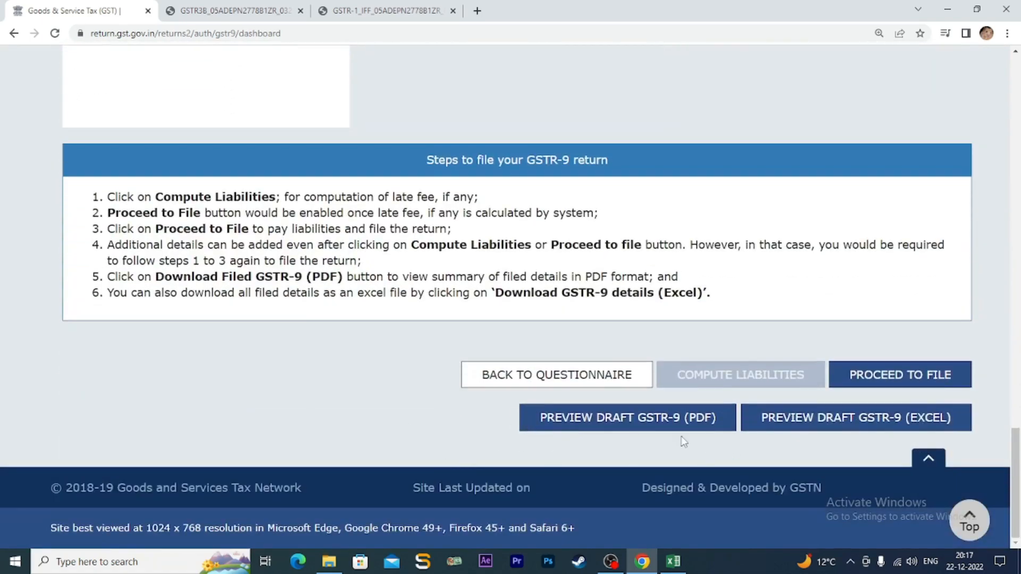
- Download the draft GSTR-9 preview PDF and open it from the downloads shelf
click(641, 422)
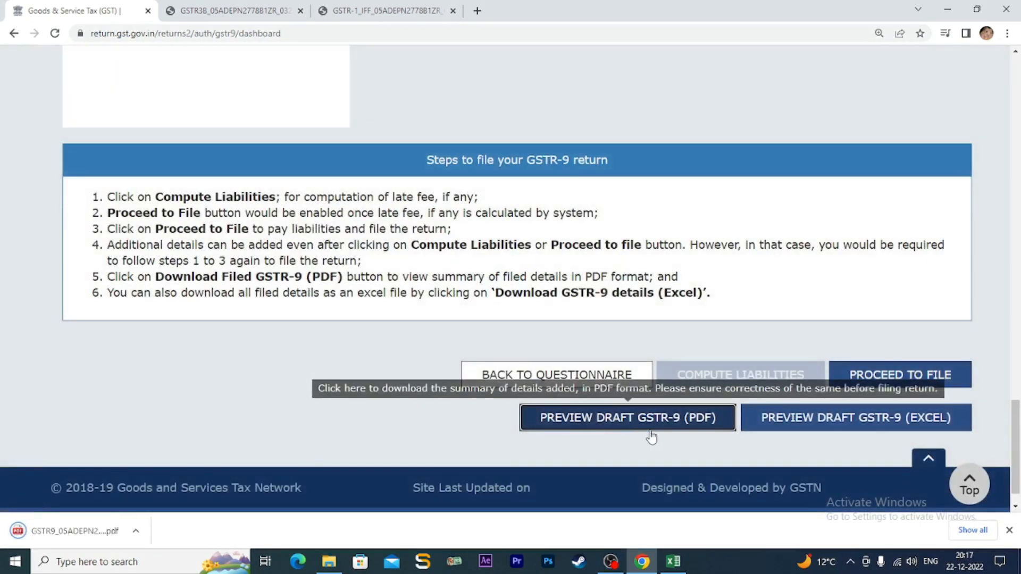
click(136, 533)
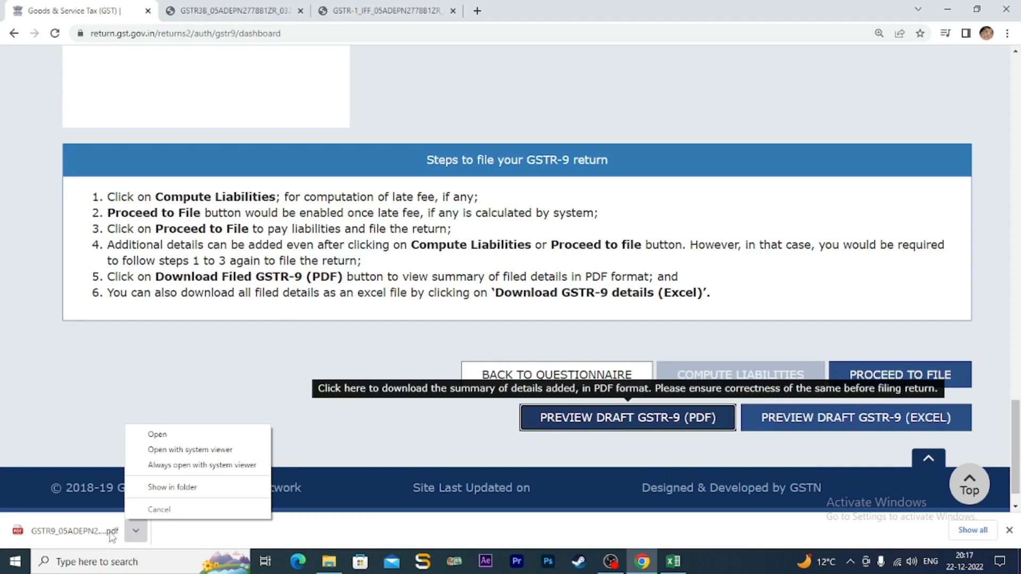
click(93, 532)
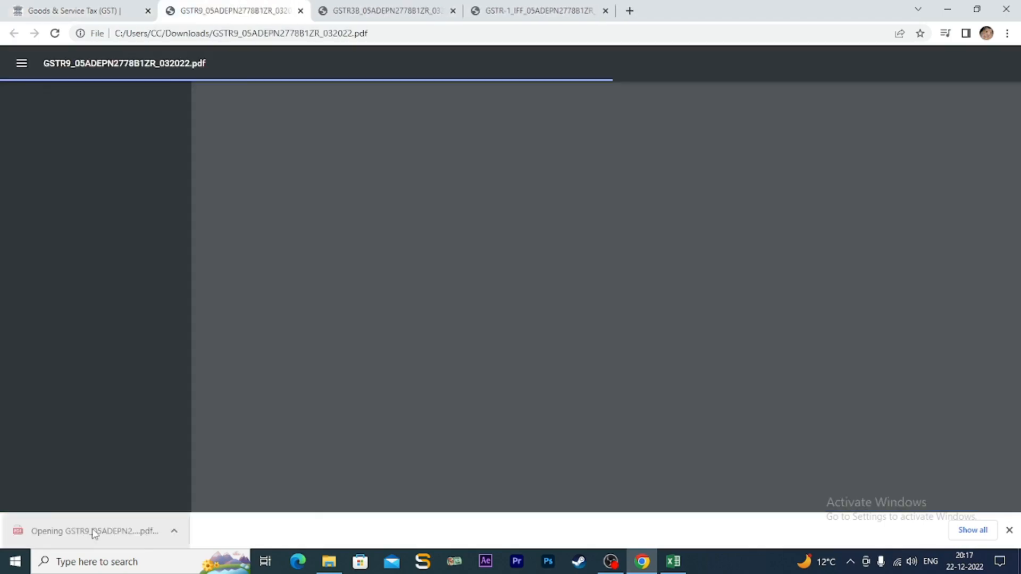
- Scroll through pages 3 to 5 of the draft PDF to review the ITC availed and reversed tables
scroll(594, 369, down, 3)
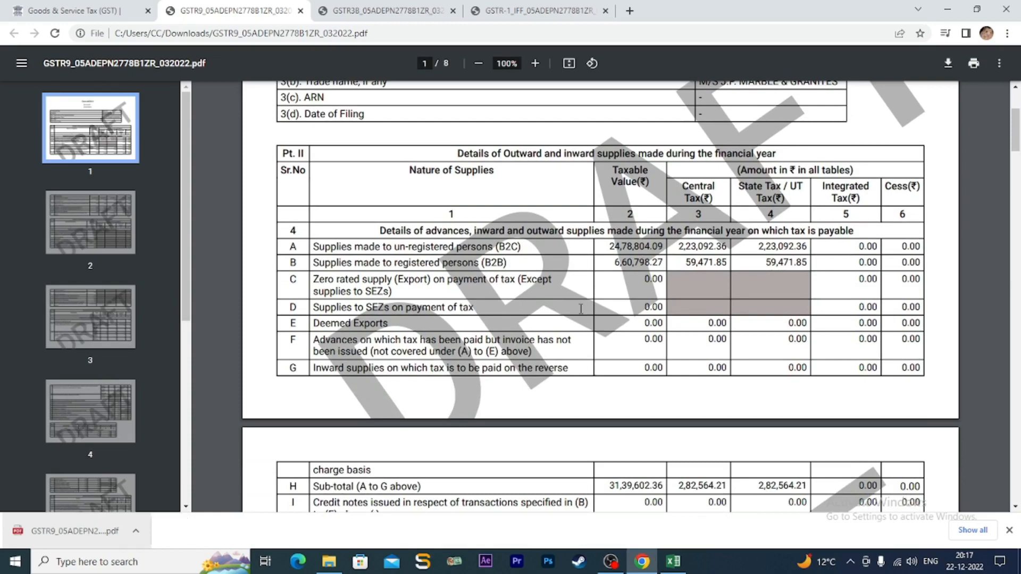
scroll(580, 308, down, 8)
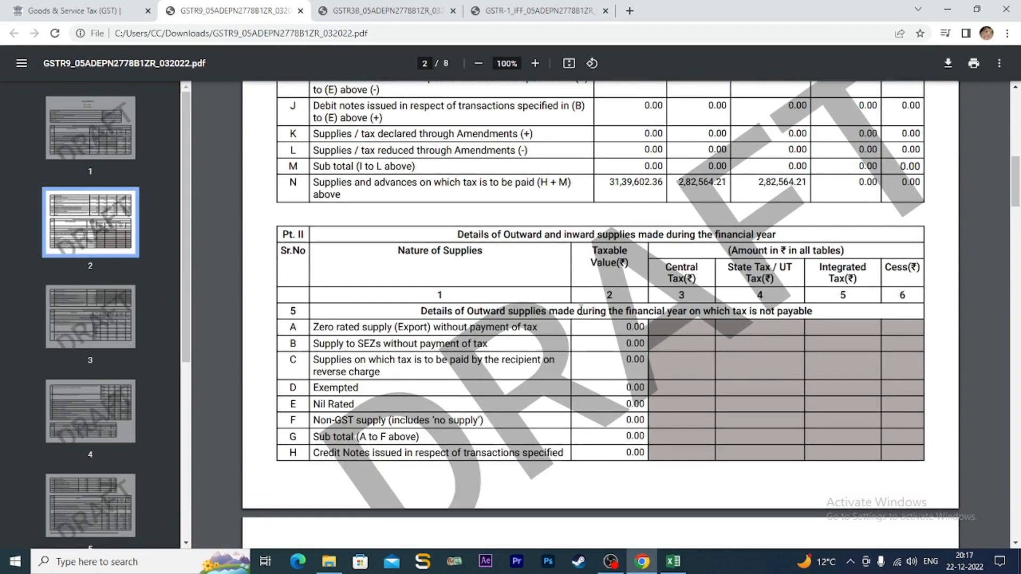
scroll(594, 340, down, 6)
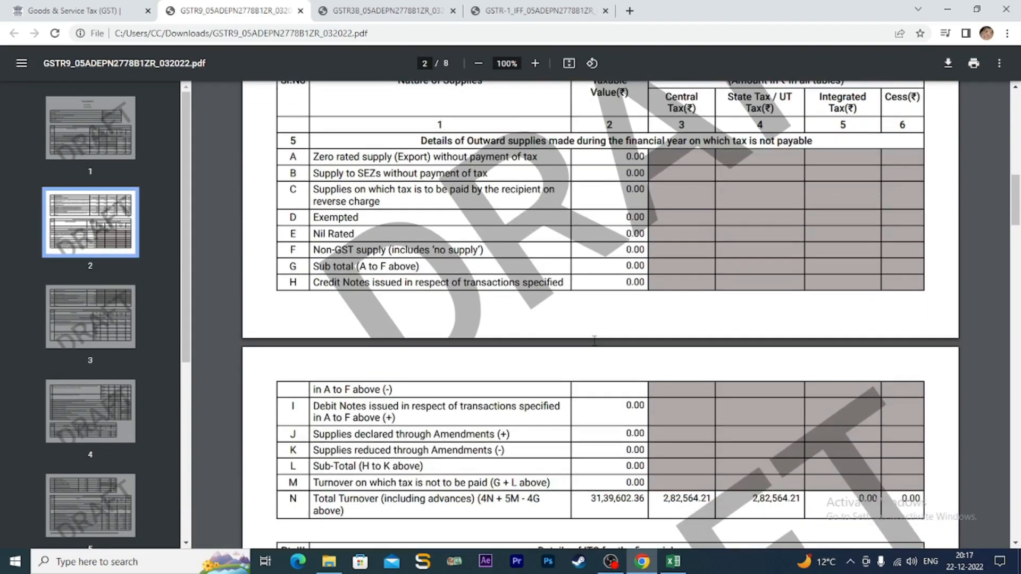
scroll(594, 341, down, 14)
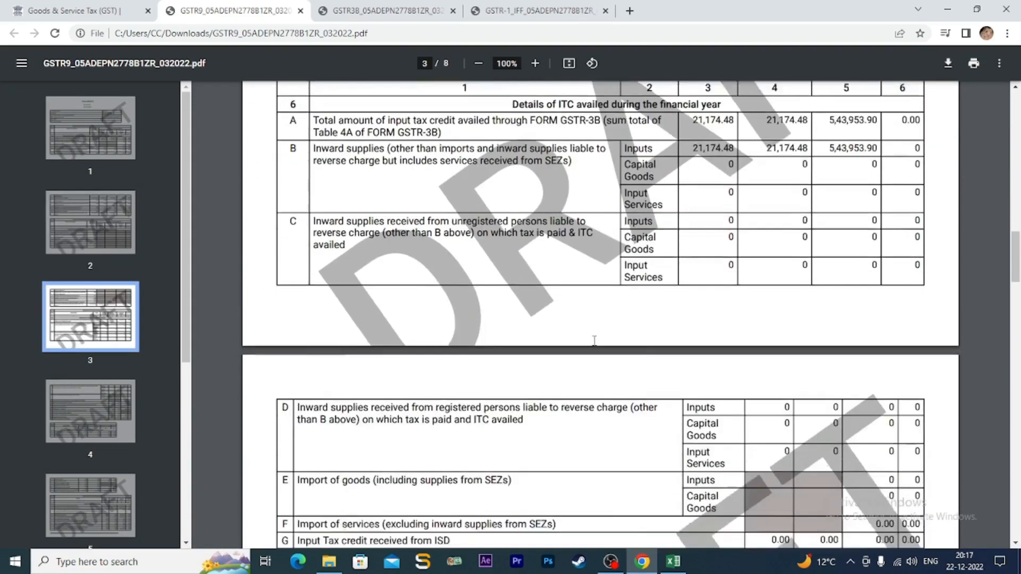
scroll(595, 340, down, 3)
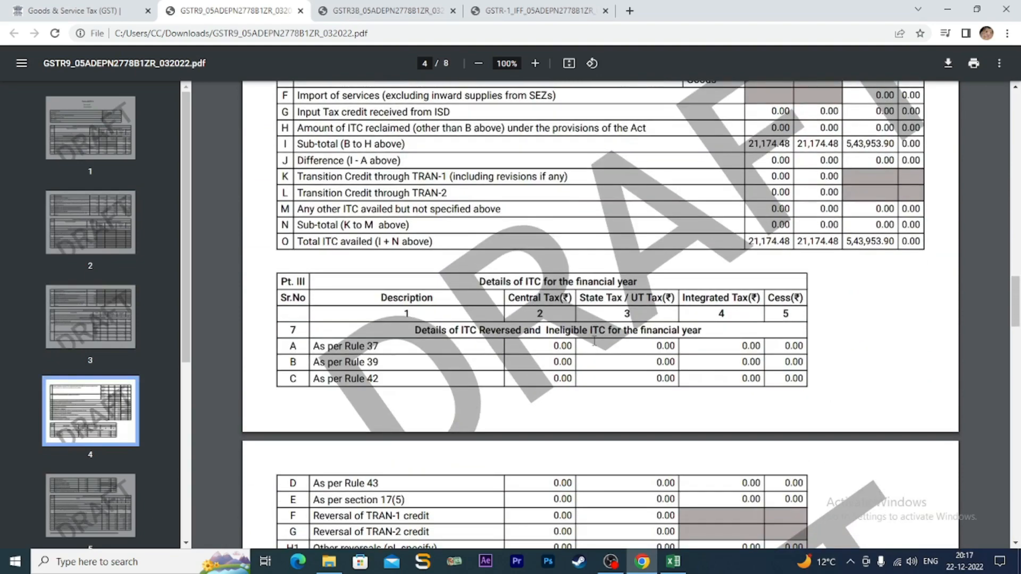
scroll(595, 341, down, 5)
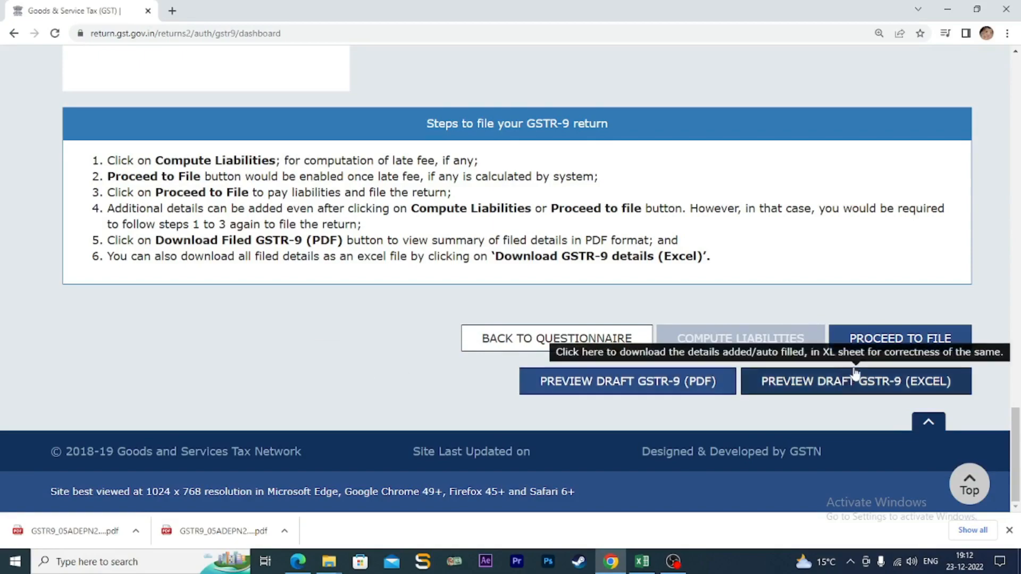
- Proceed to filing and review the Table 19 late fee page showing ₹0.00 late fee payable
click(904, 342)
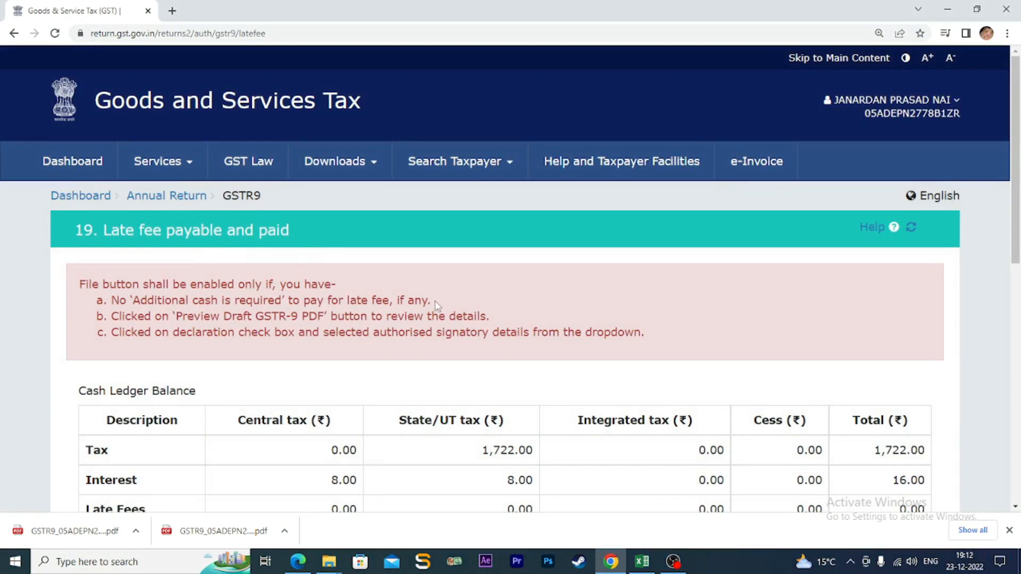
scroll(528, 353, down, 3)
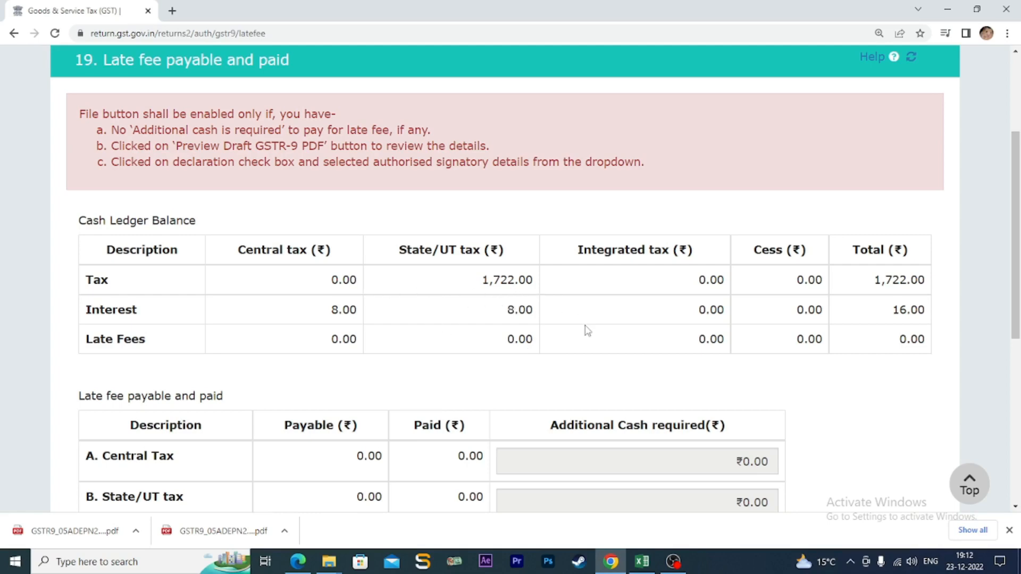
scroll(587, 331, down, 5)
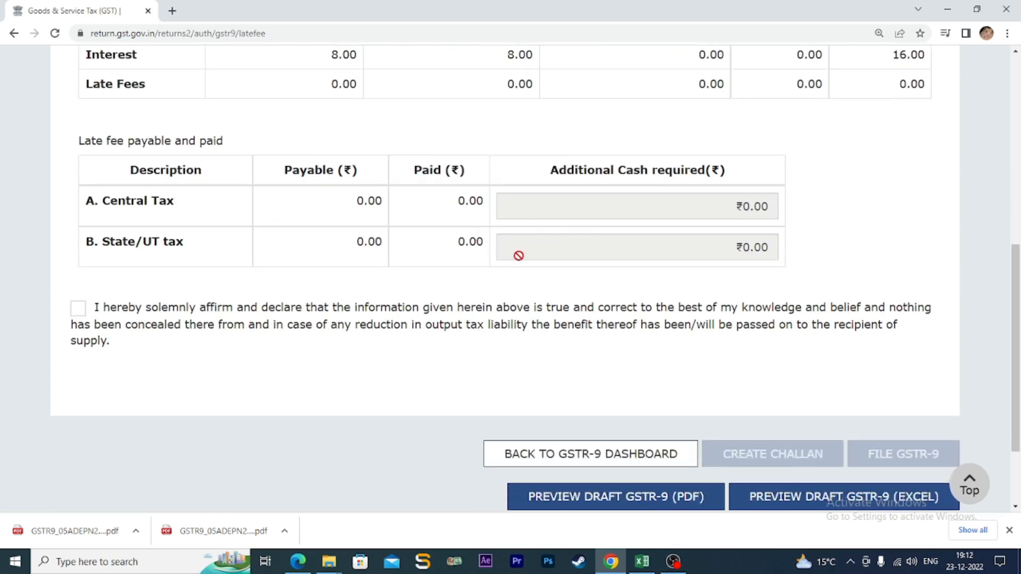
- Tick the GSTR-9 declaration and select the authorised signatory
click(78, 309)
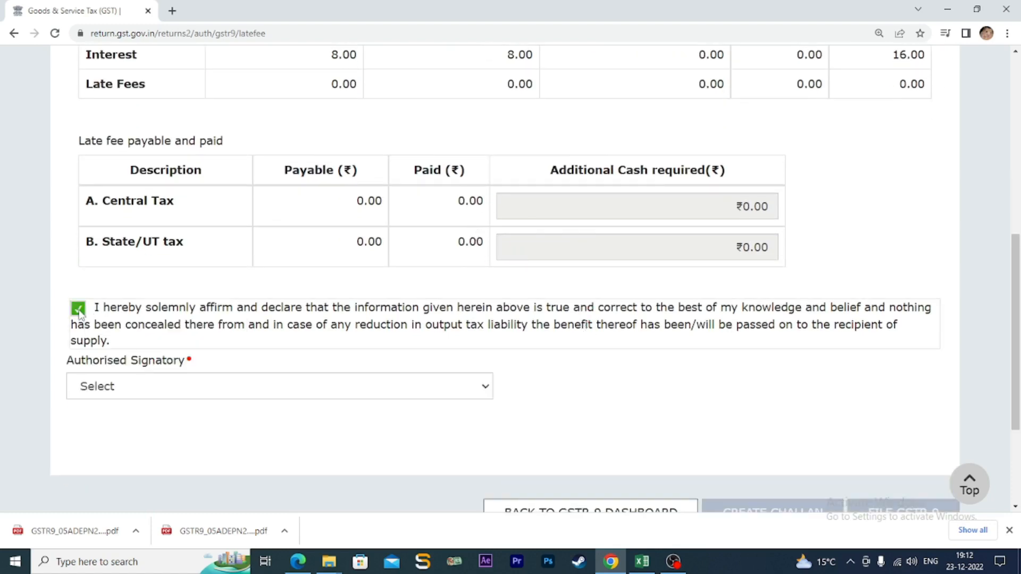
click(486, 391)
click(440, 425)
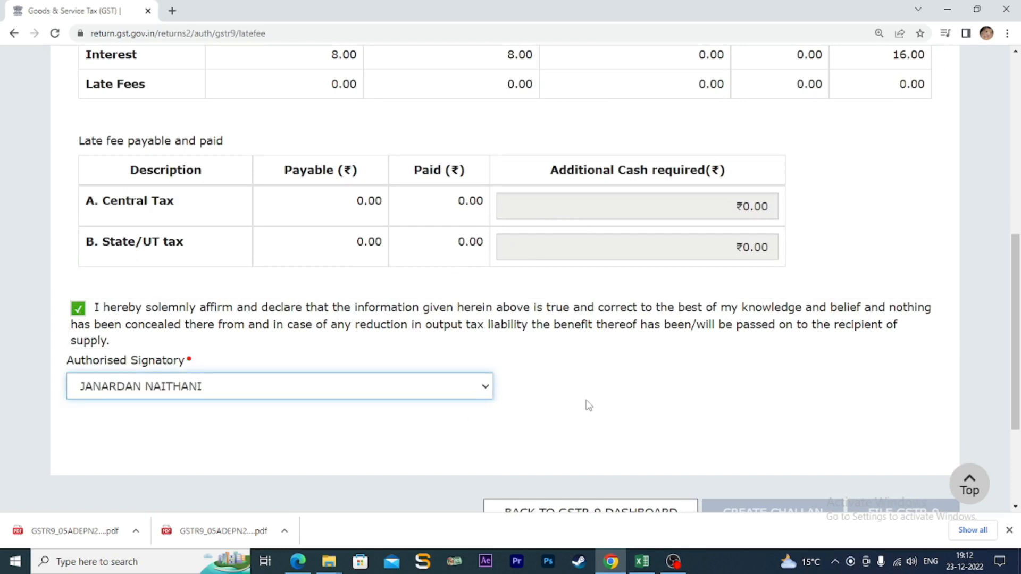
scroll(588, 406, down, 3)
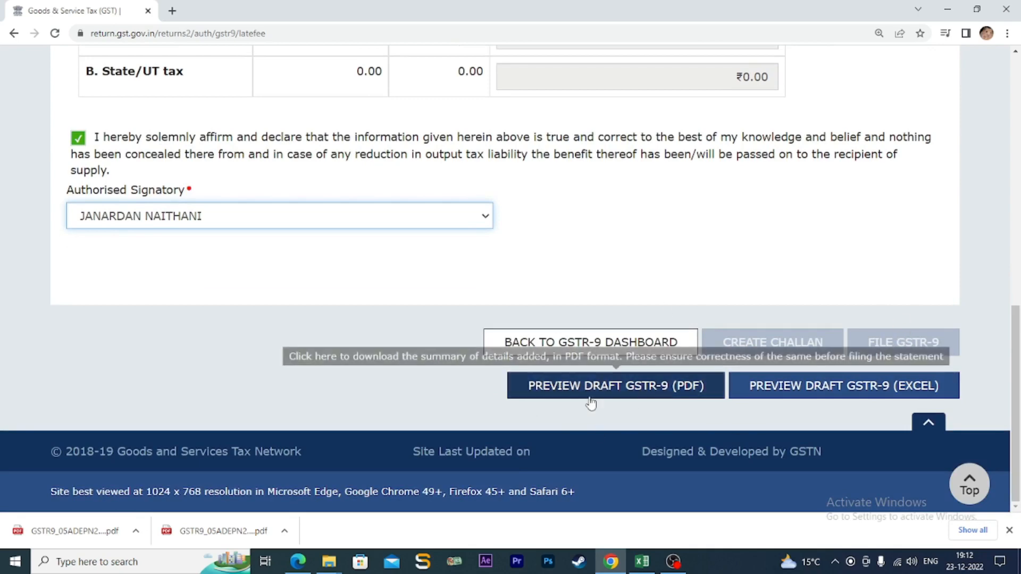
- Download the draft GSTR-9 preview PDF again and open it from the downloads bar
click(624, 392)
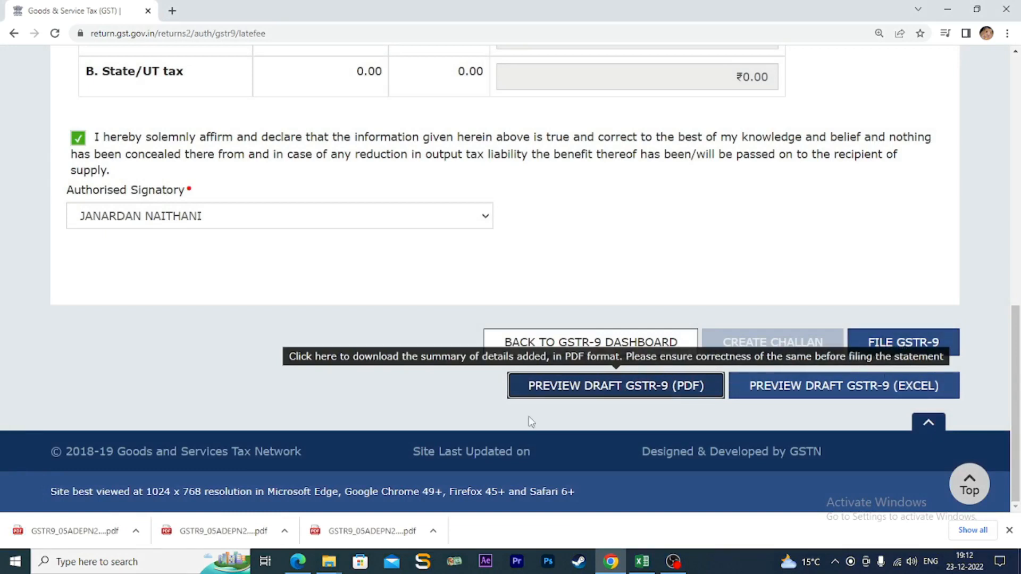
click(136, 531)
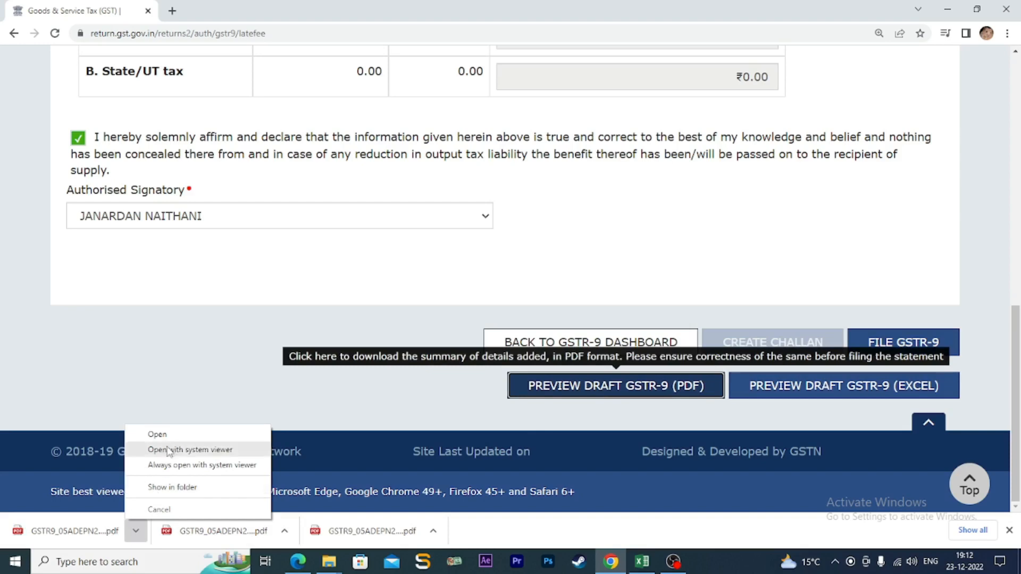
click(157, 434)
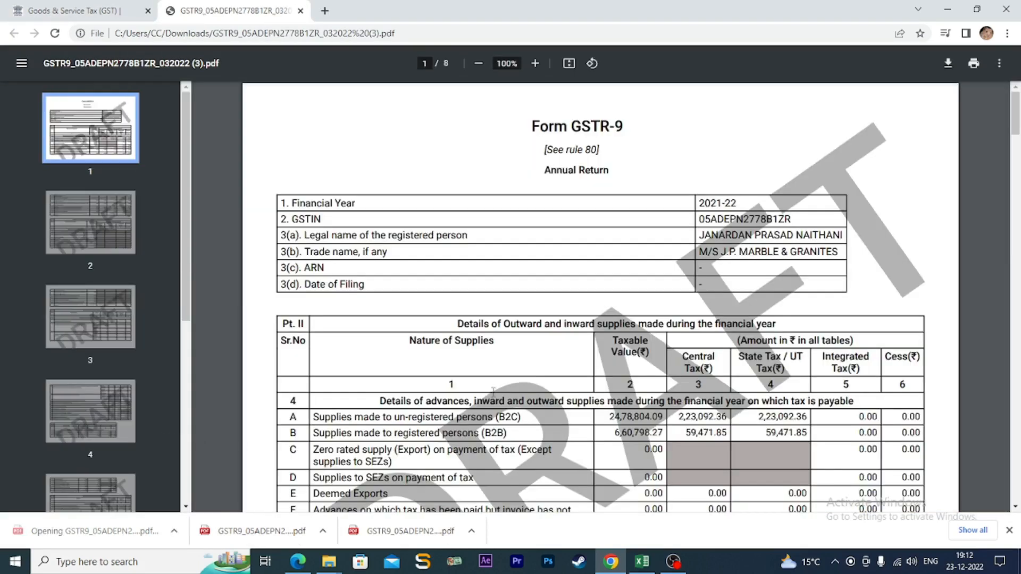
scroll(492, 392, down, 3)
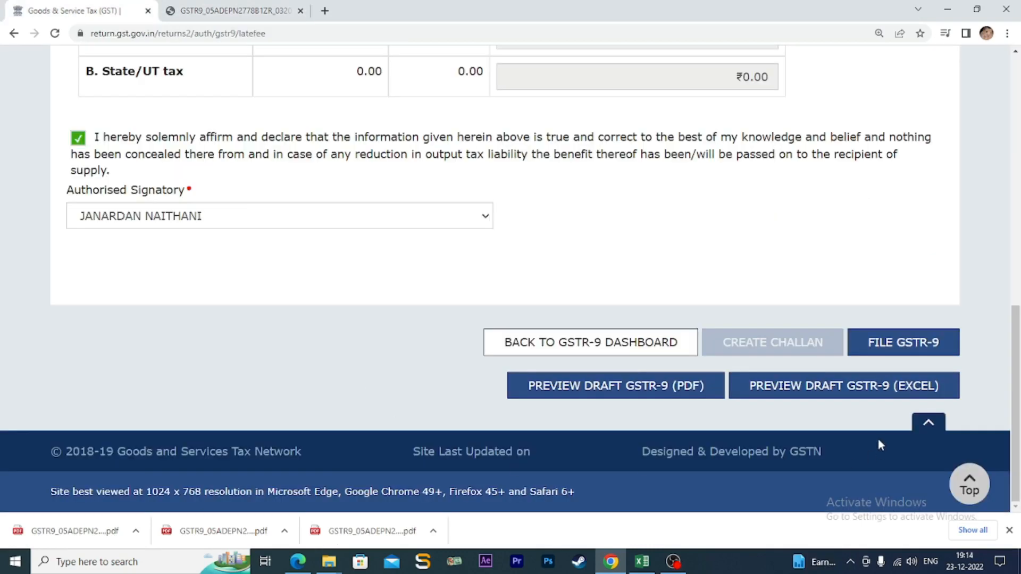
- Start filing GSTR-9 and accept the warning to offset tax, interest and late fee
click(911, 343)
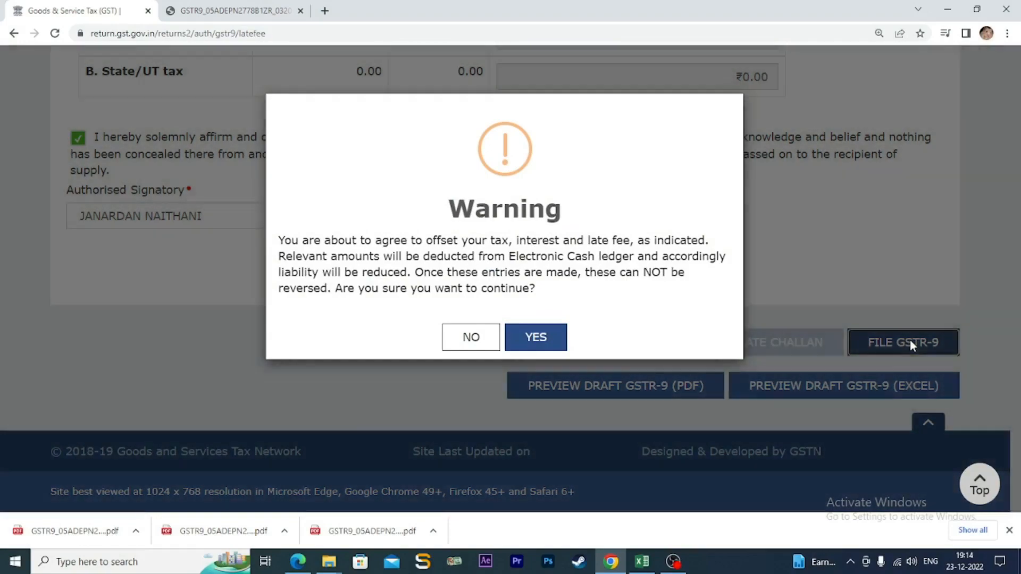
click(537, 339)
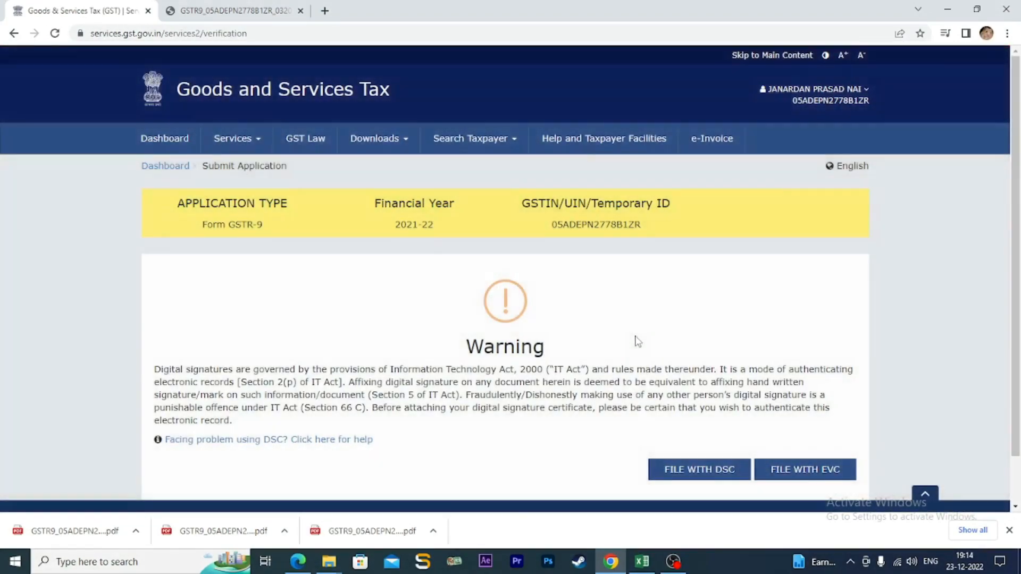
scroll(636, 342, down, 1)
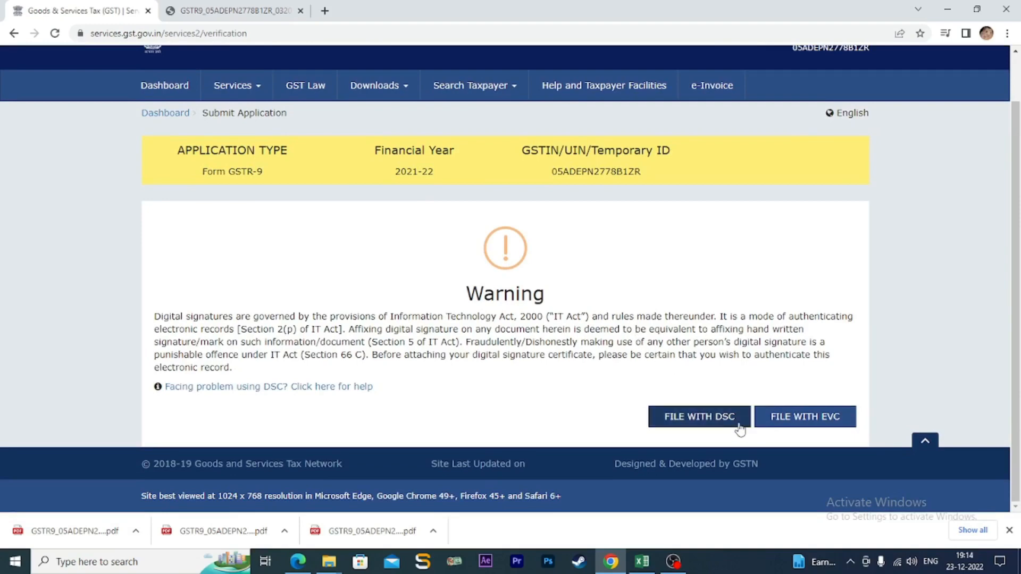
- File GSTR-9 with EVC, verifying the OTP sent to the registered contact
click(819, 421)
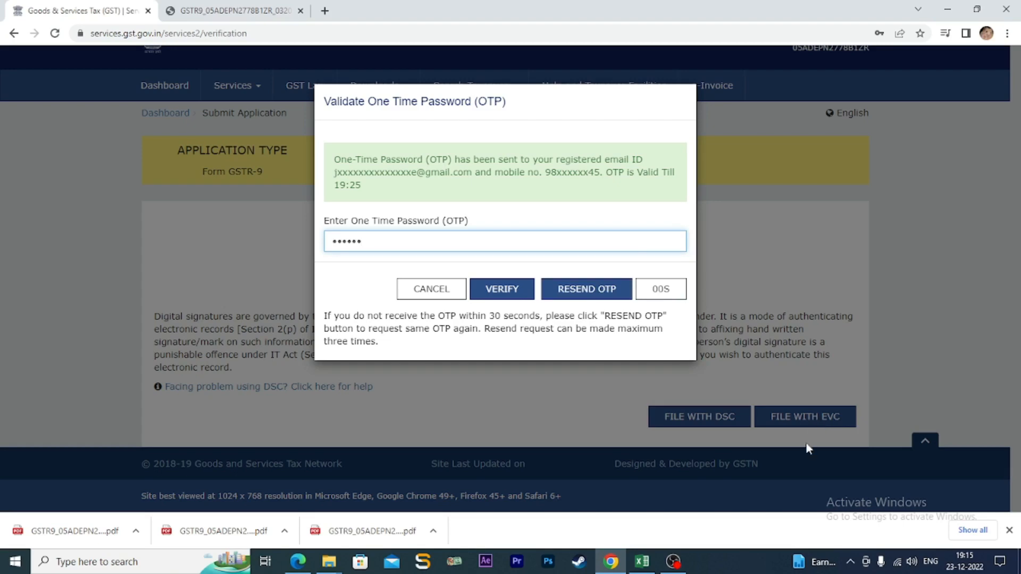
click(503, 290)
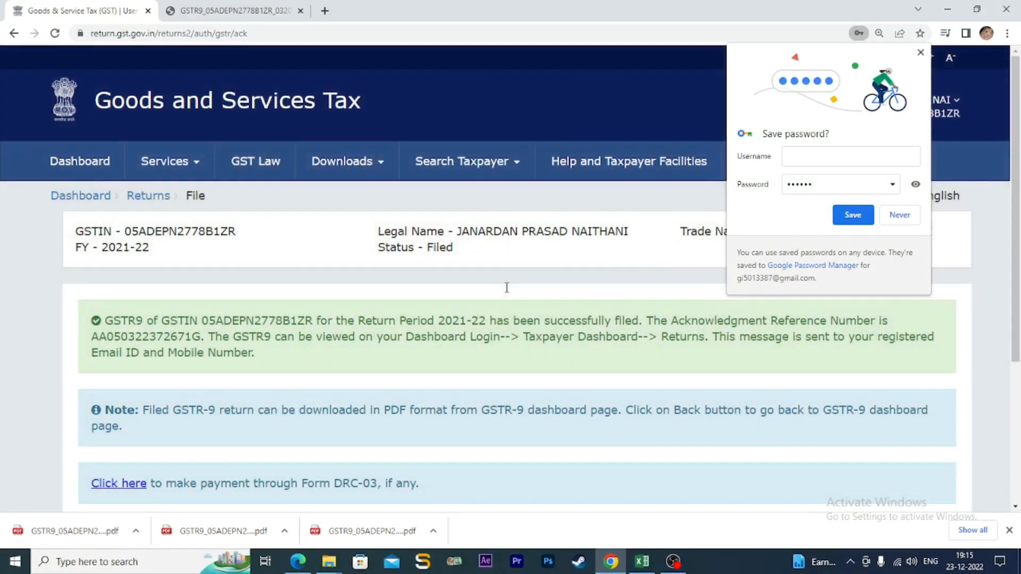
- Dismiss Chrome's save-password prompt and review the filing acknowledgment on the page
click(917, 56)
scroll(658, 313, down, 2)
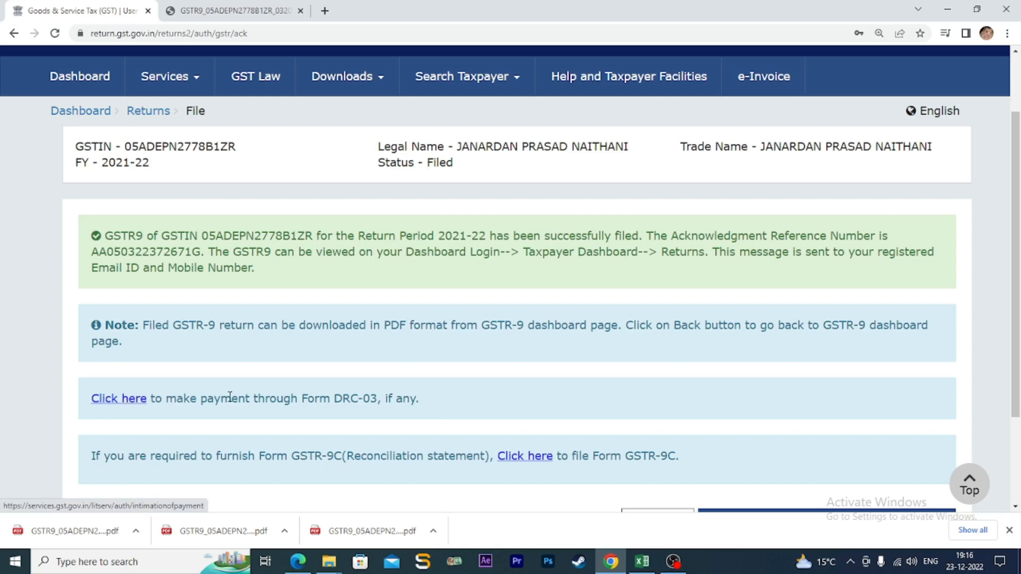
scroll(537, 408, down, 3)
scroll(537, 409, up, 4)
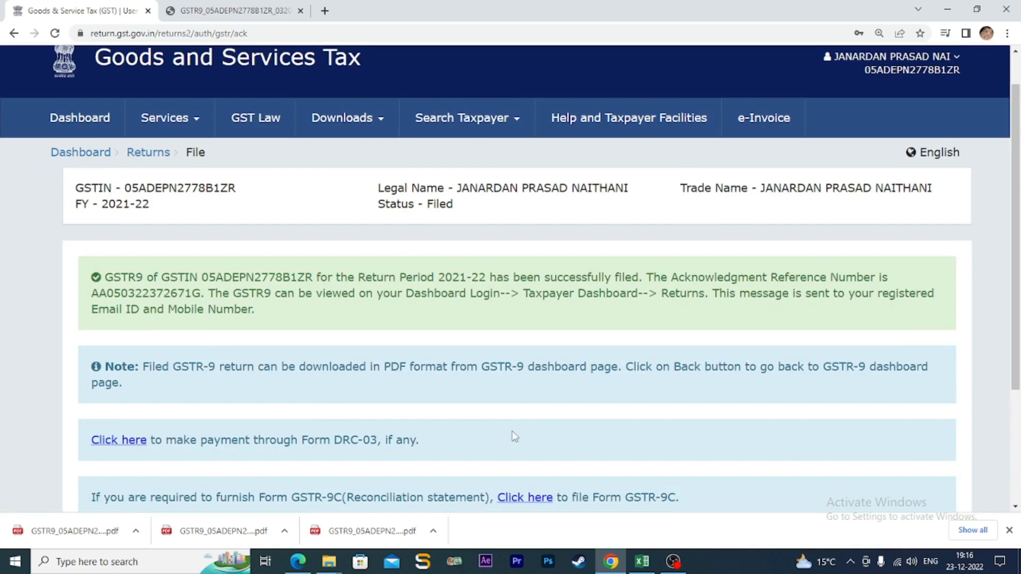
scroll(514, 436, down, 3)
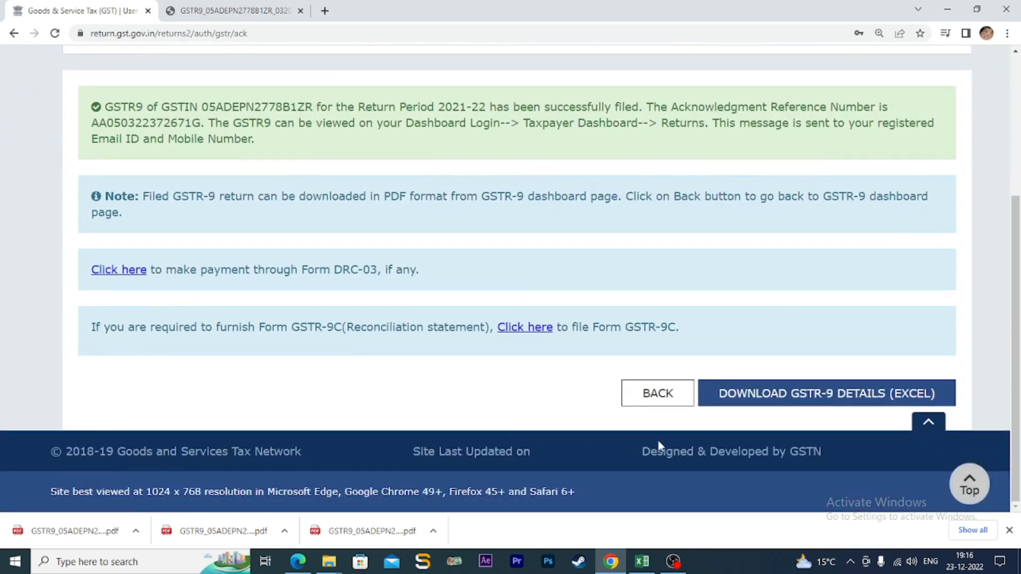
scroll(724, 394, up, 1)
scroll(724, 395, up, 1)
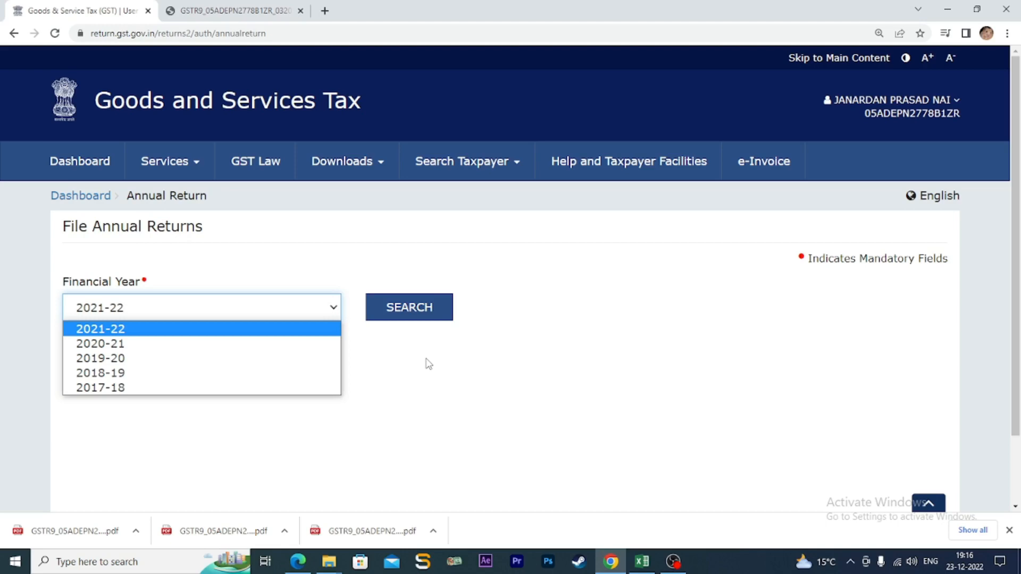
- Search annual returns for FY 2021-22 and confirm the GSTR9 tile shows status Filed
click(316, 329)
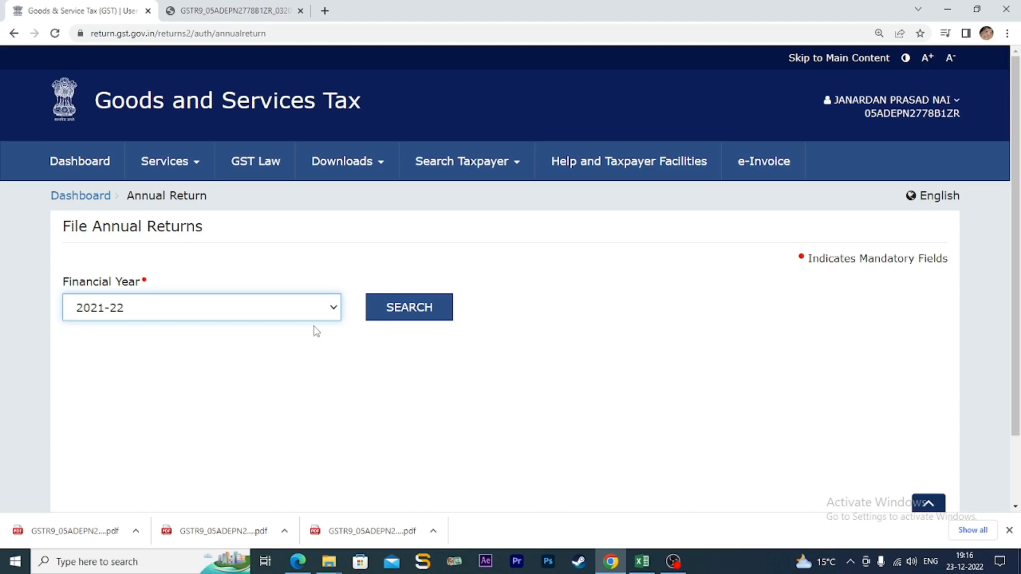
click(500, 357)
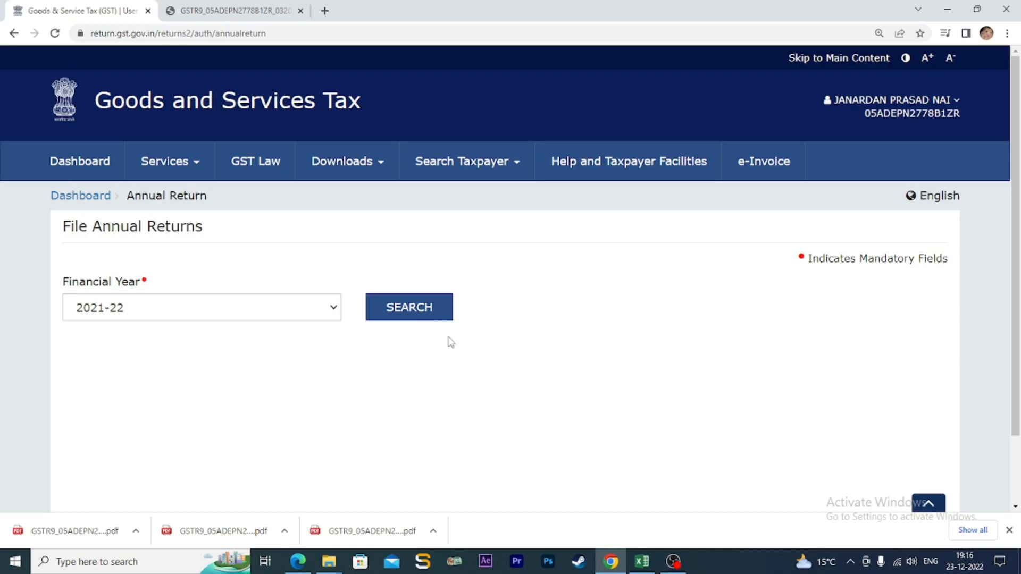
click(417, 311)
scroll(420, 316, down, 7)
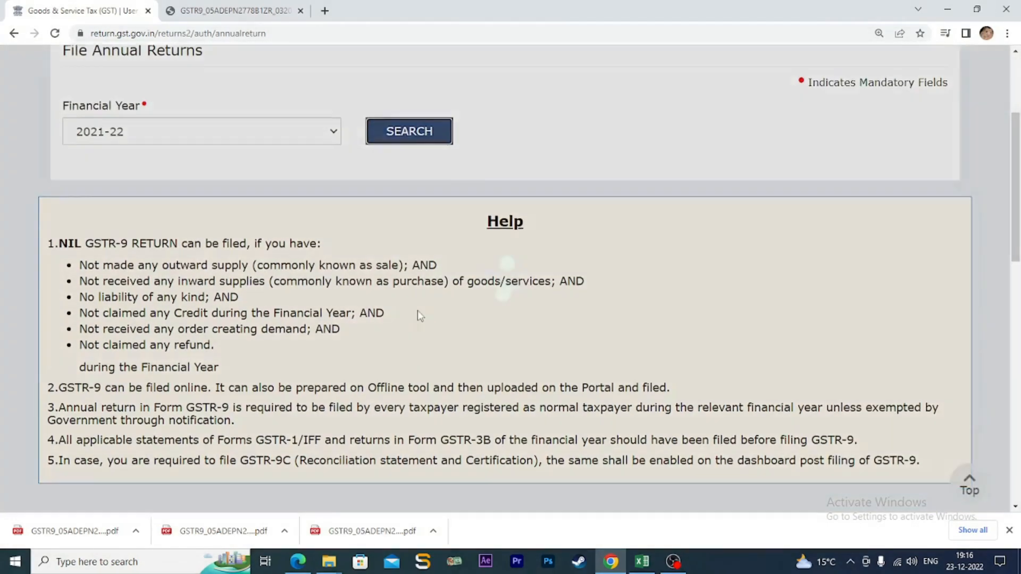